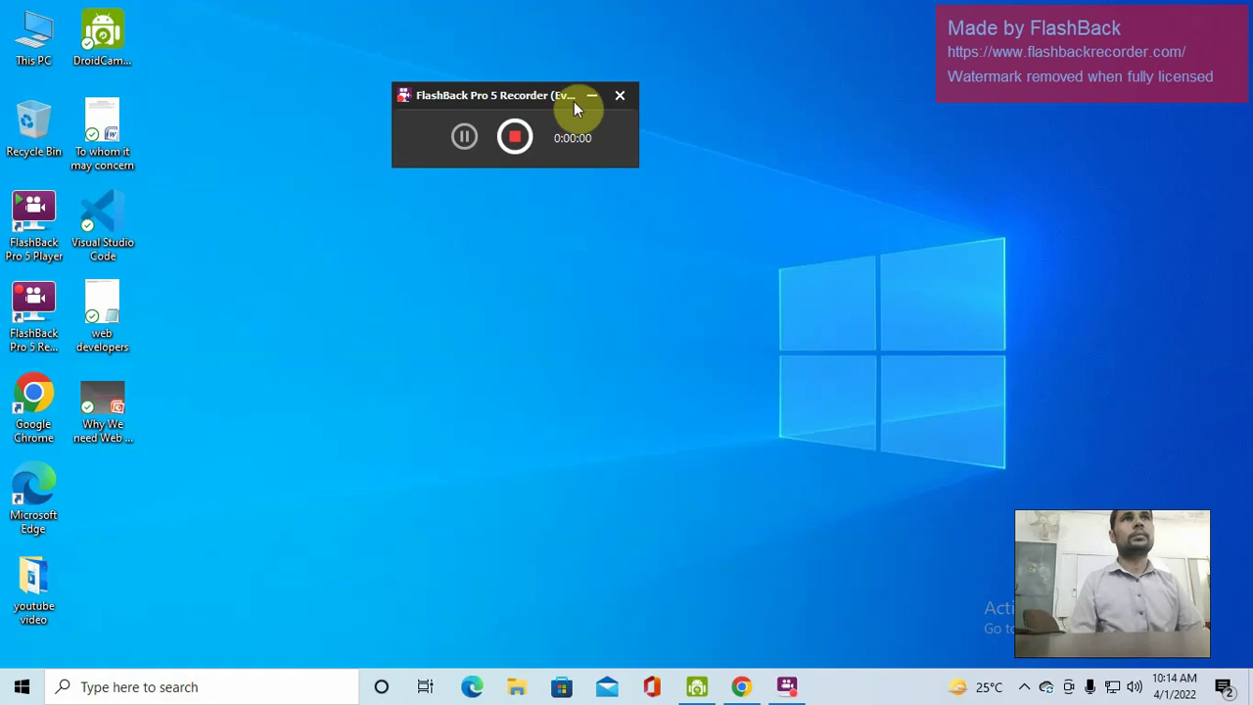
Step: Minimize the FlashBack recorder window to reveal the plain desktop
click(584, 96)
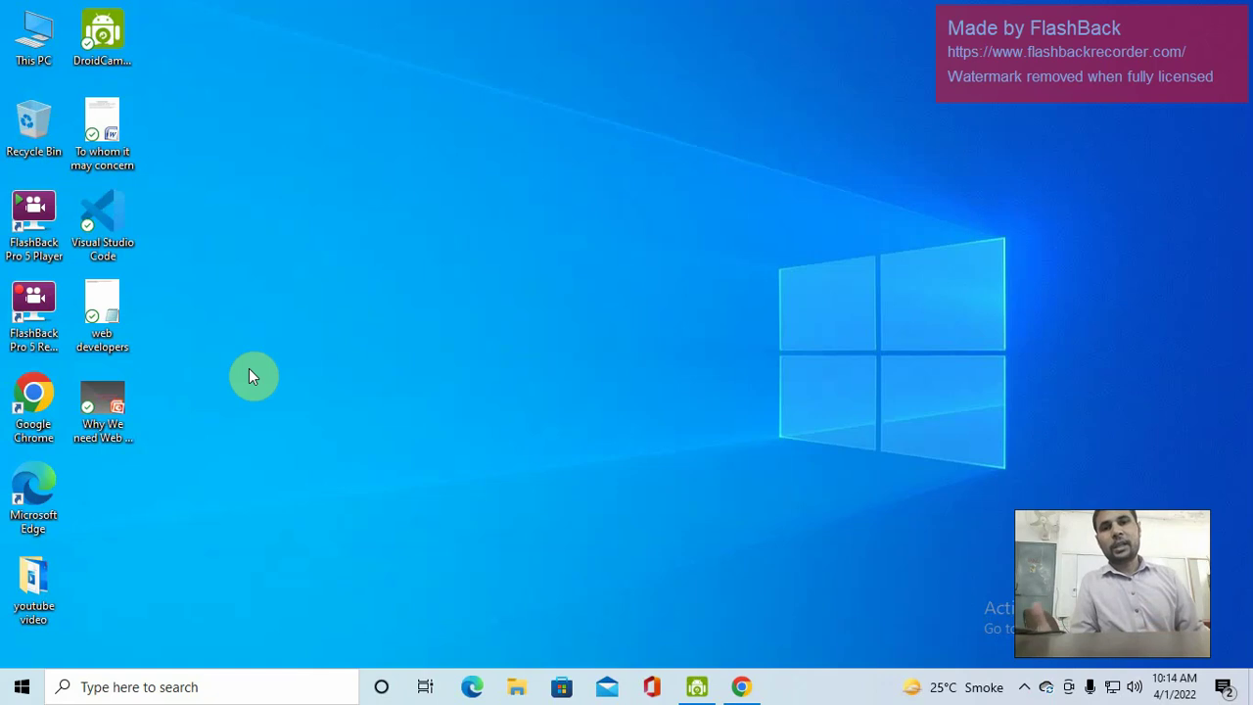
Step: Launch Microsoft Office PowerPoint 2007 by searching 'power' in the Start menu
click(22, 687)
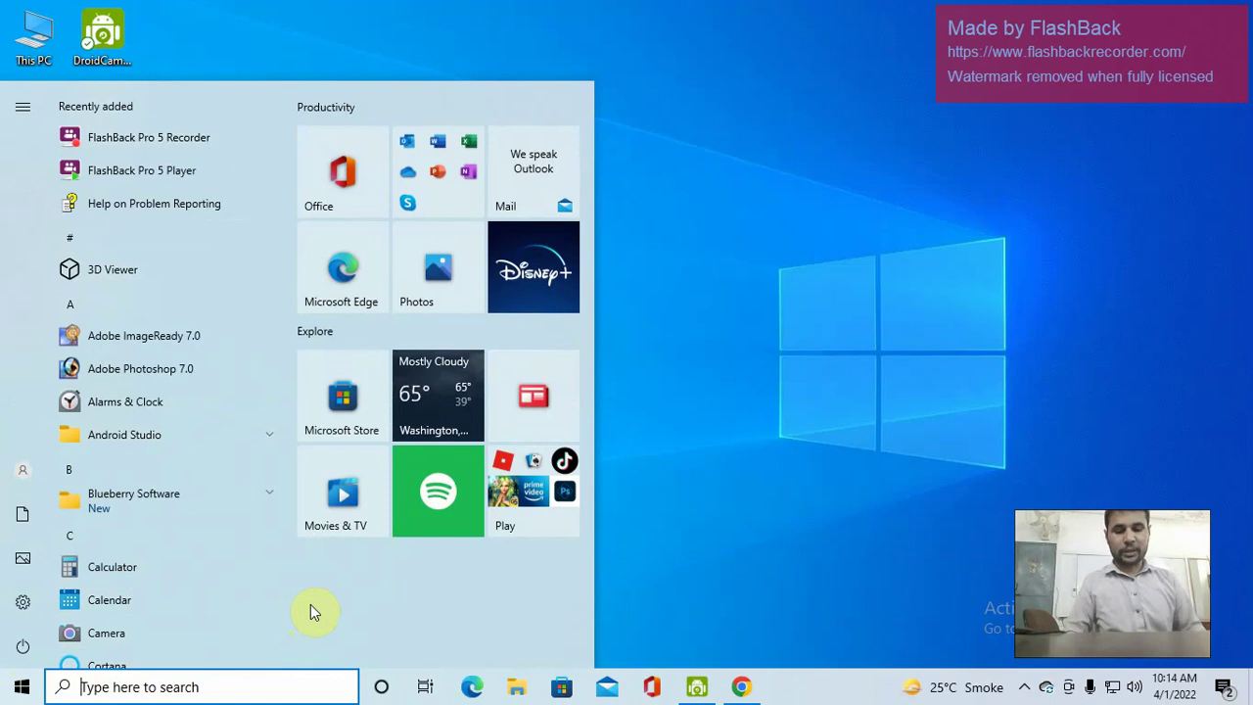
text(power)
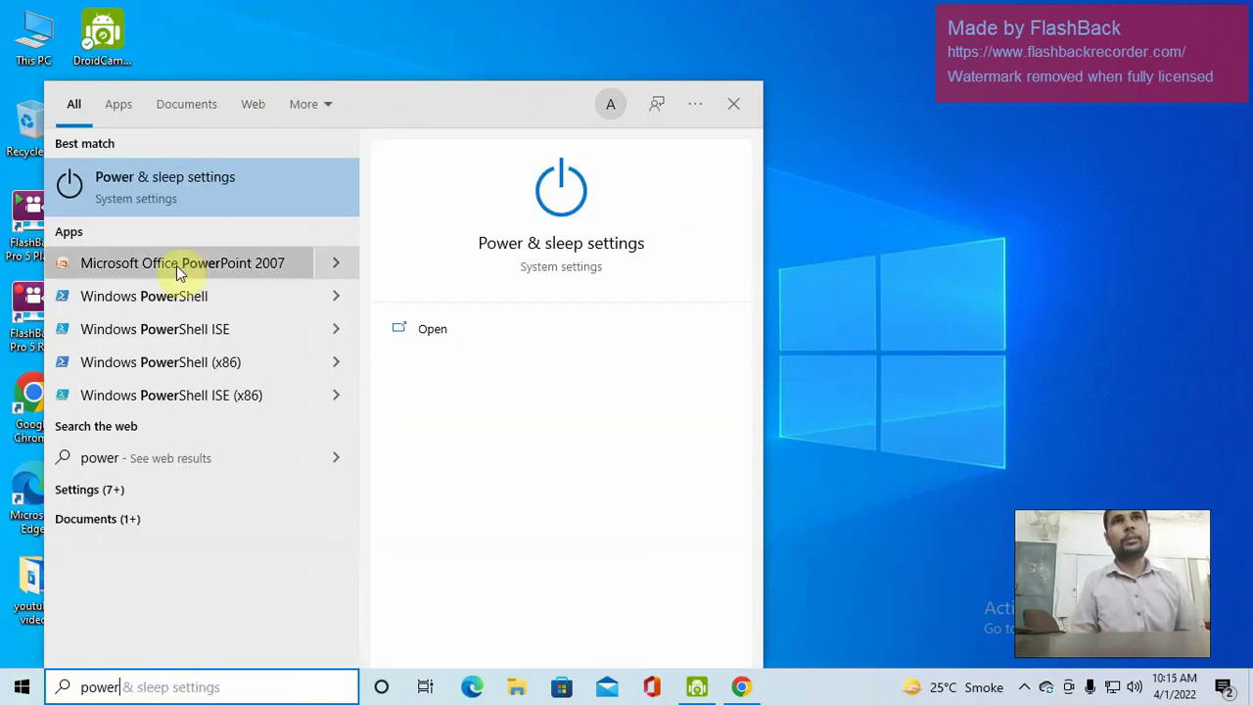
click(204, 266)
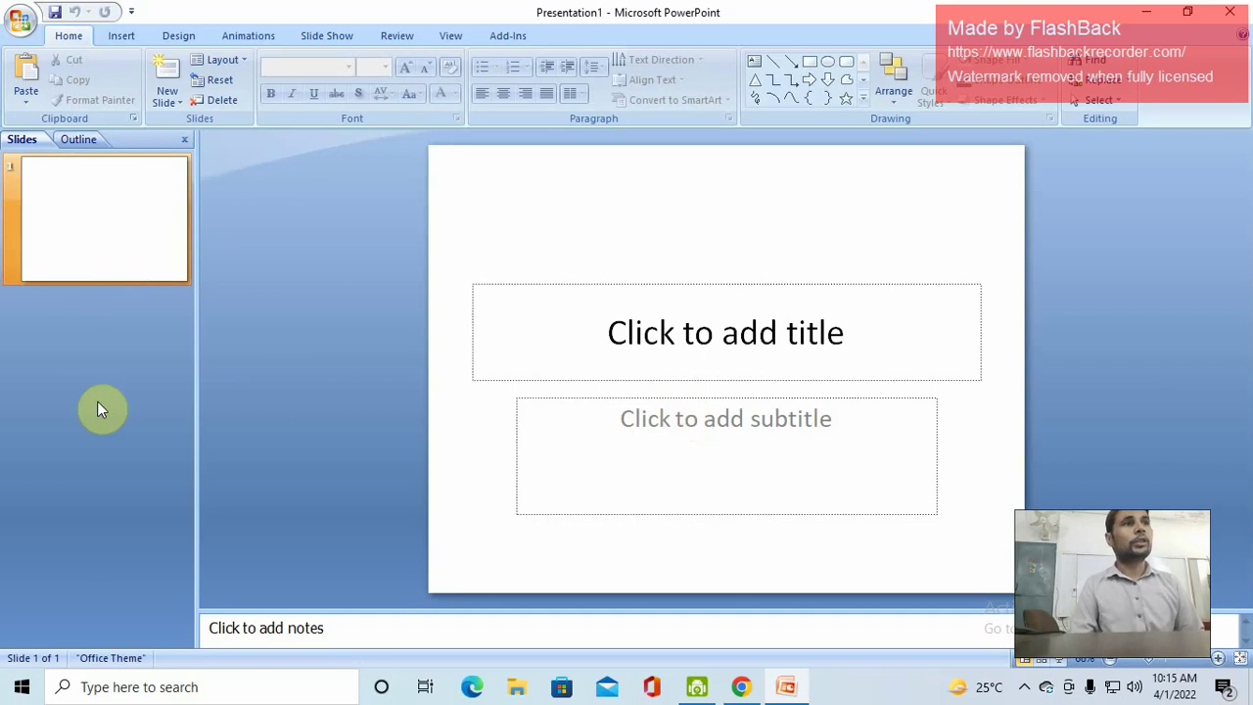
Step: Preview the blank title slide as a full-screen slide show
key(F5)
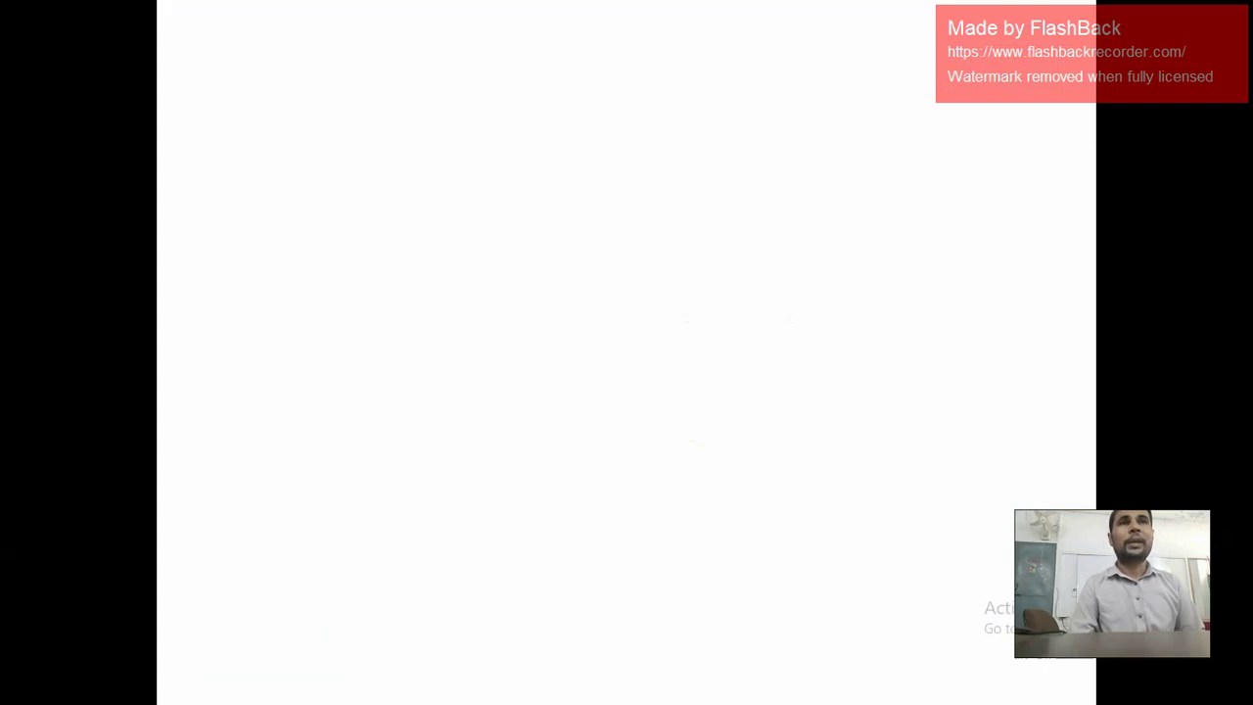
key(Right)
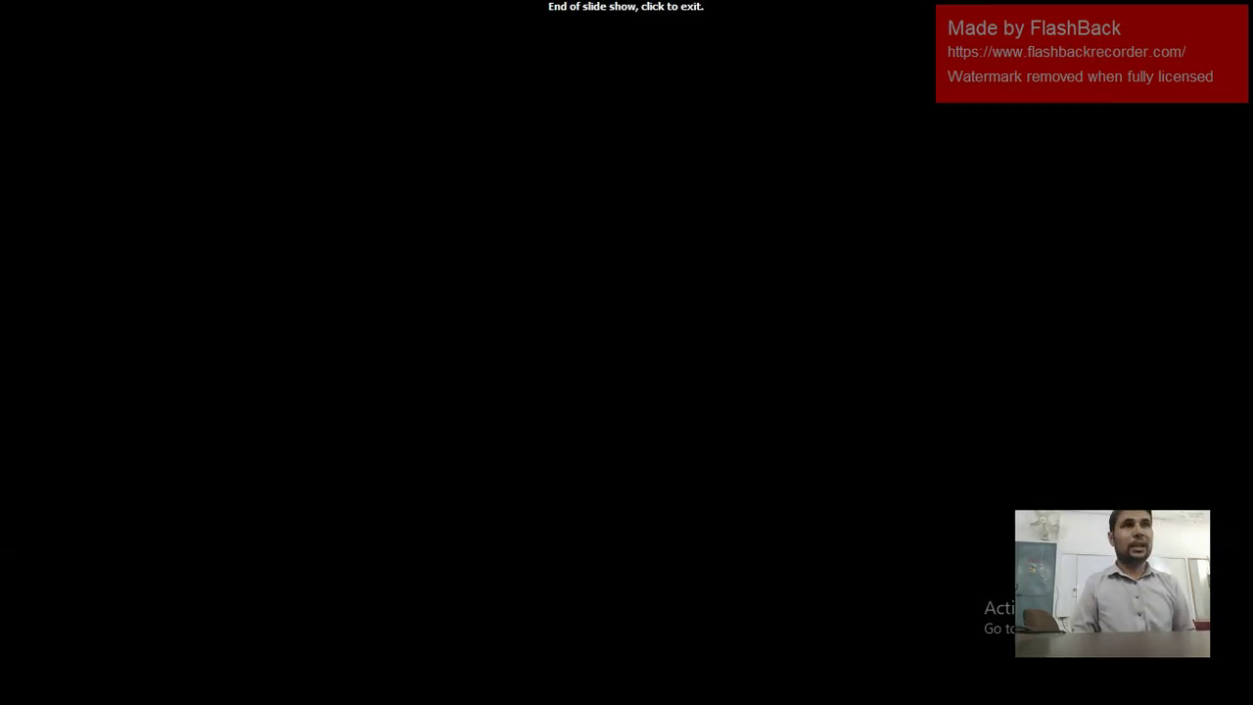
key(Left)
key(Escape)
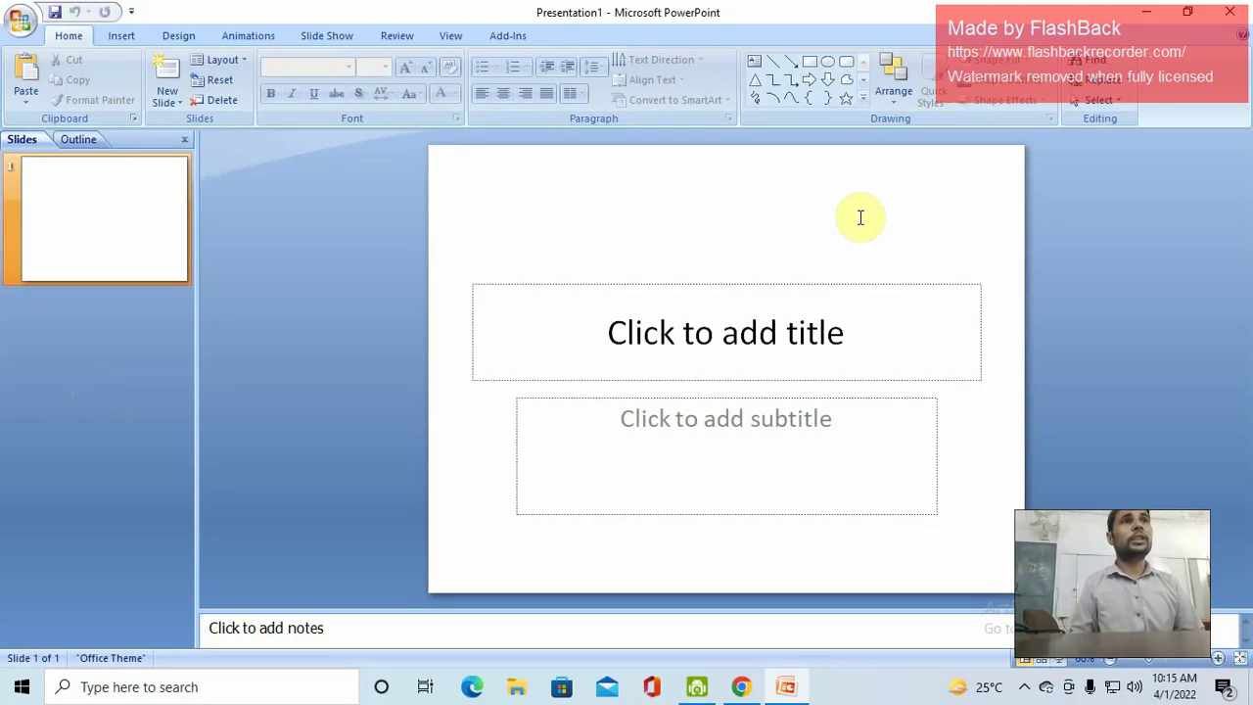
Step: Enter 'Experts college' as the slide title
click(778, 314)
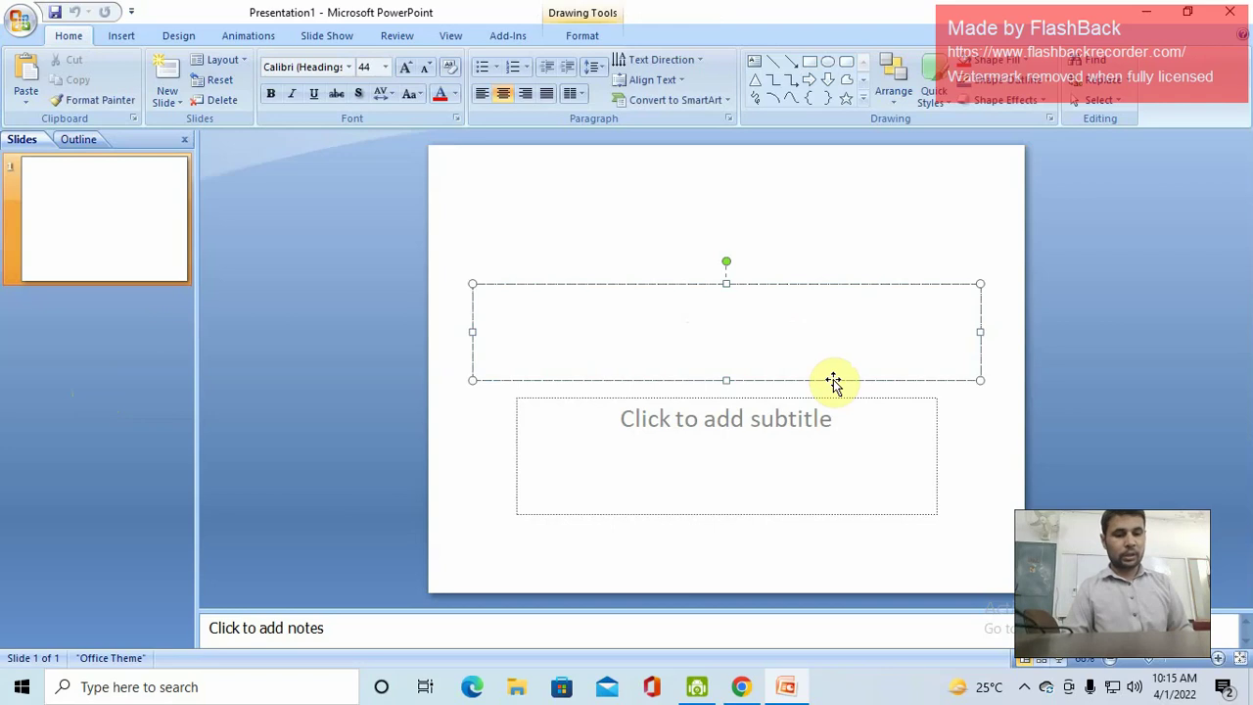
text(E)
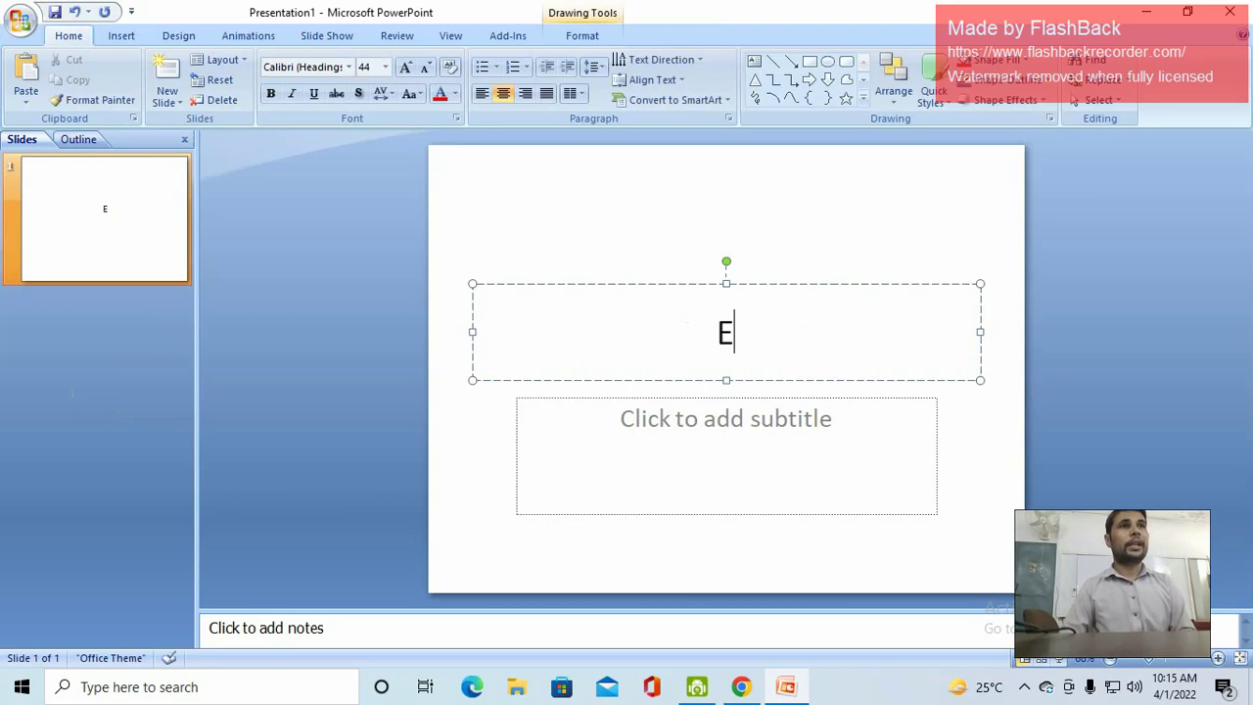
text(xperts )
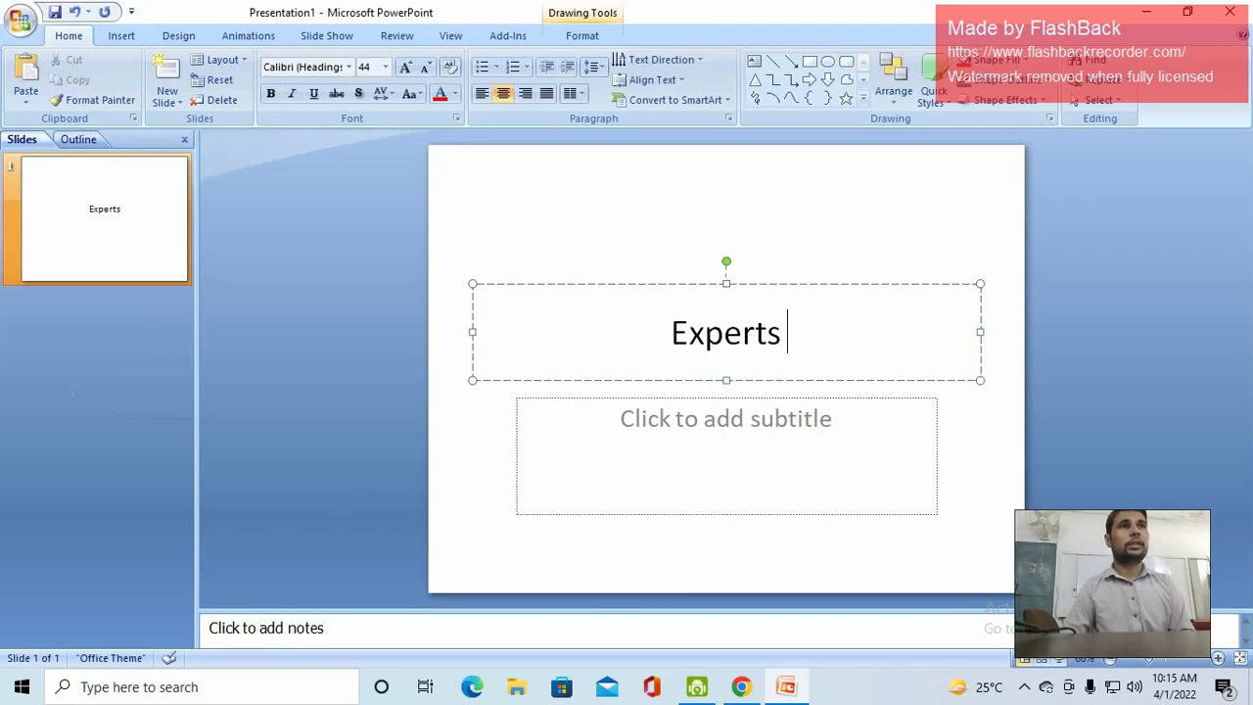
text(col)
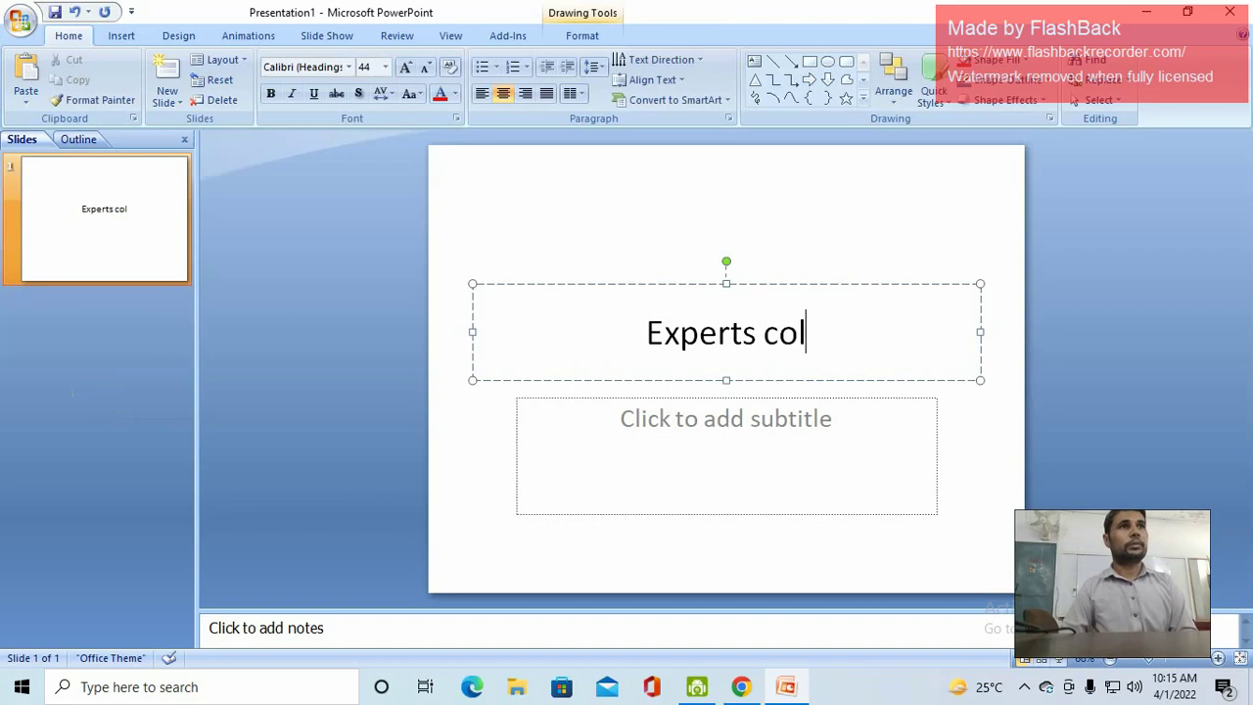
text(lege)
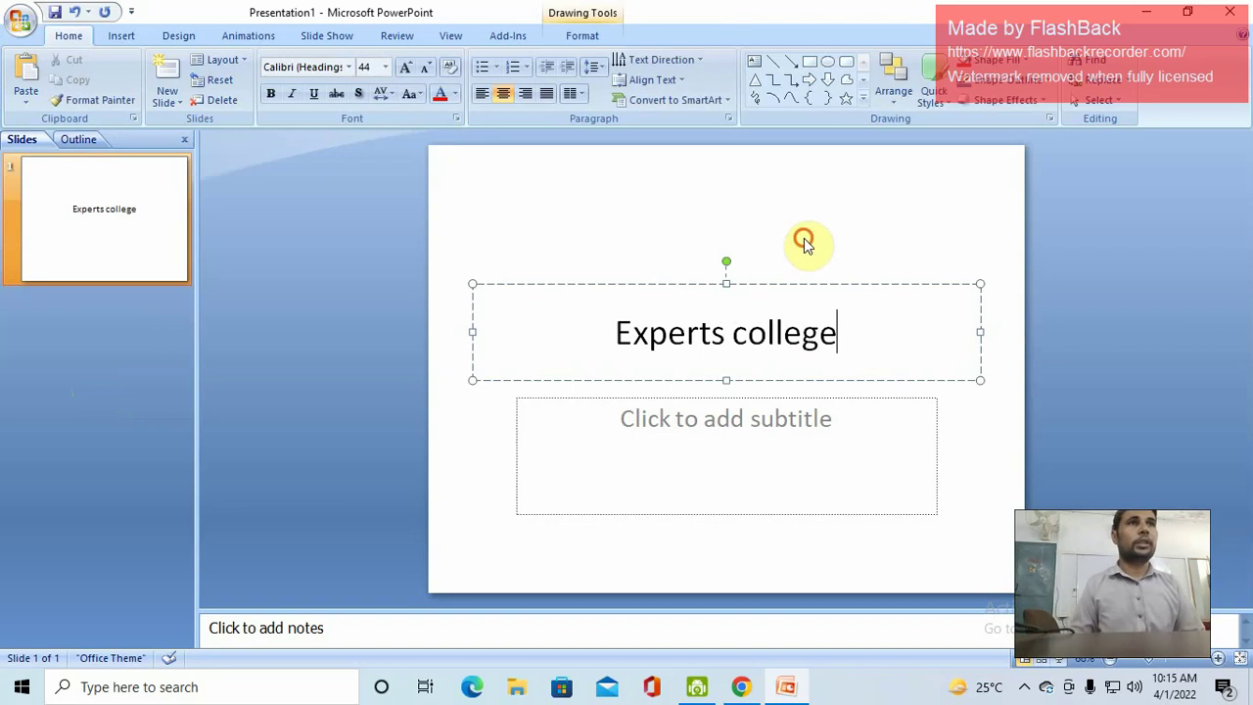
click(806, 241)
Step: Preview the titled slide in slide show, then select the whole title text
key(F5)
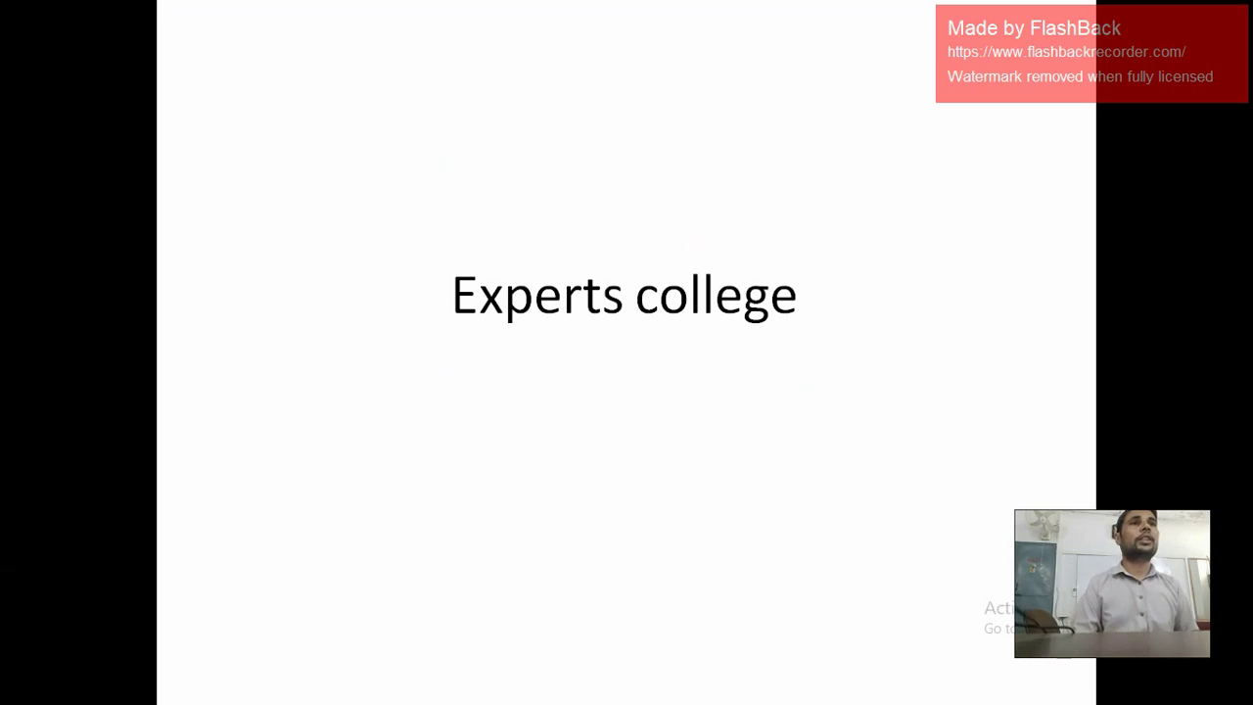
key(Escape)
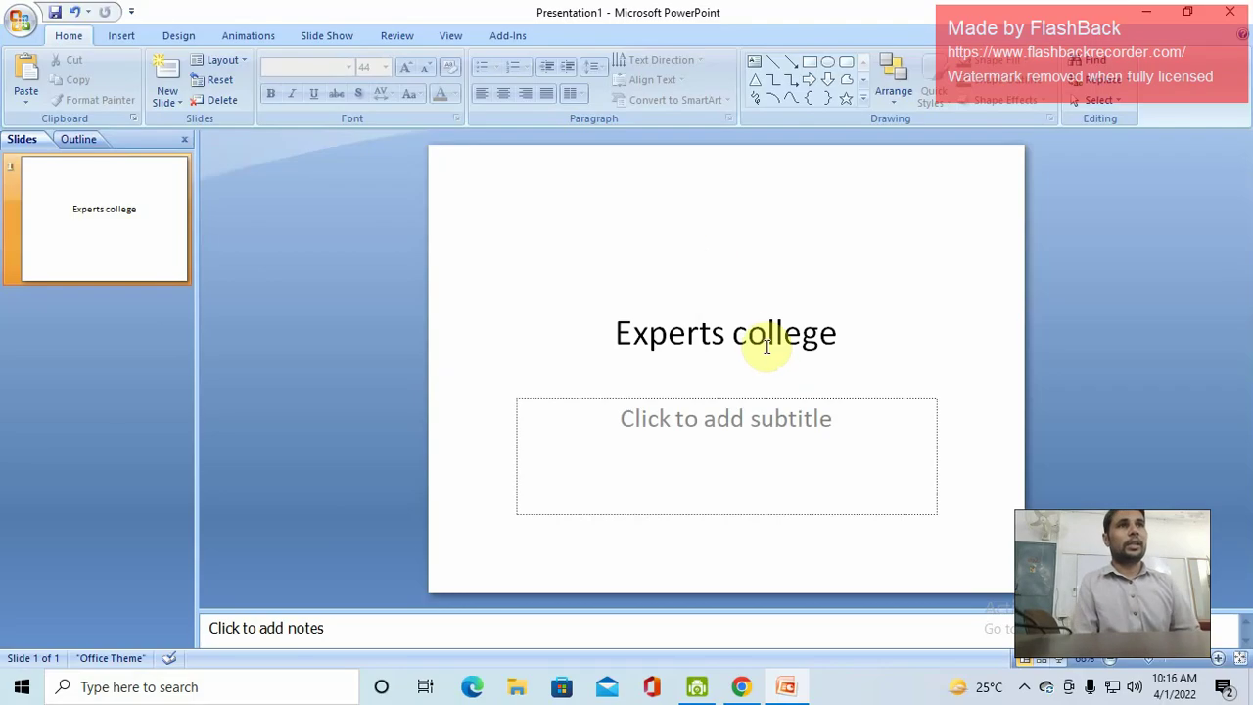
click(770, 334)
drag(867, 333, 626, 332)
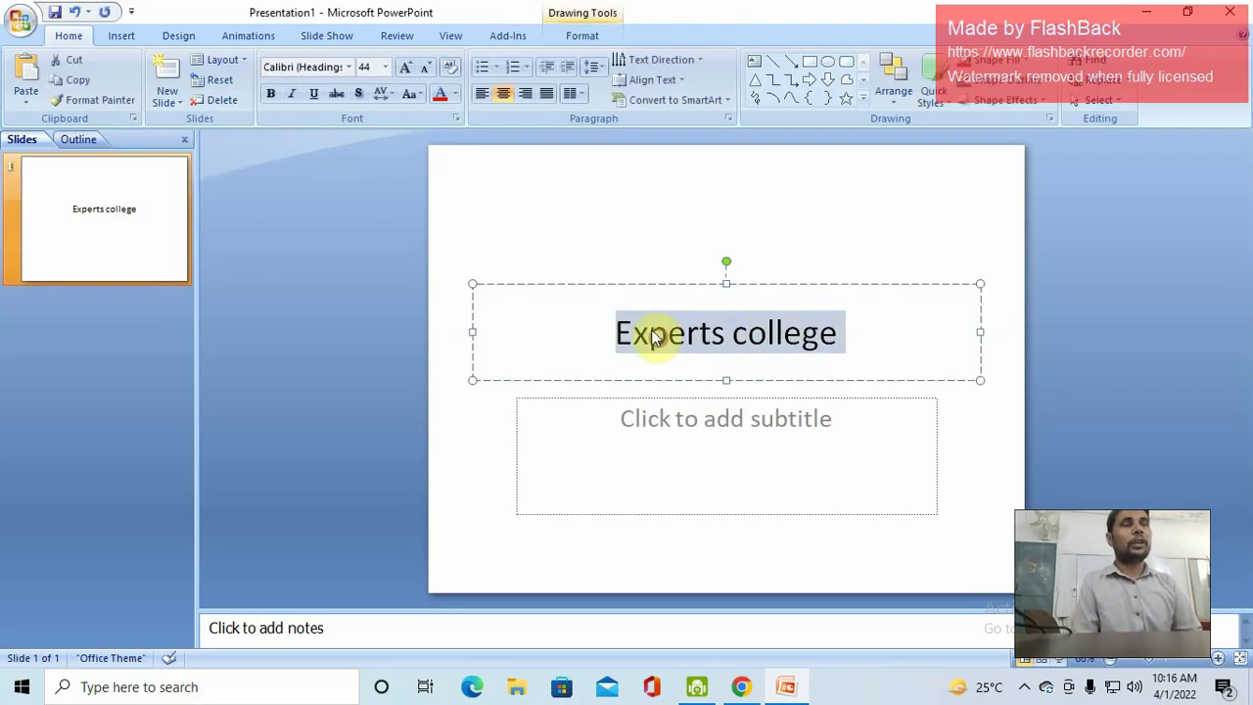
Step: Add a new slide after slide 1 titled 'Learning power point'
right_click(97, 242)
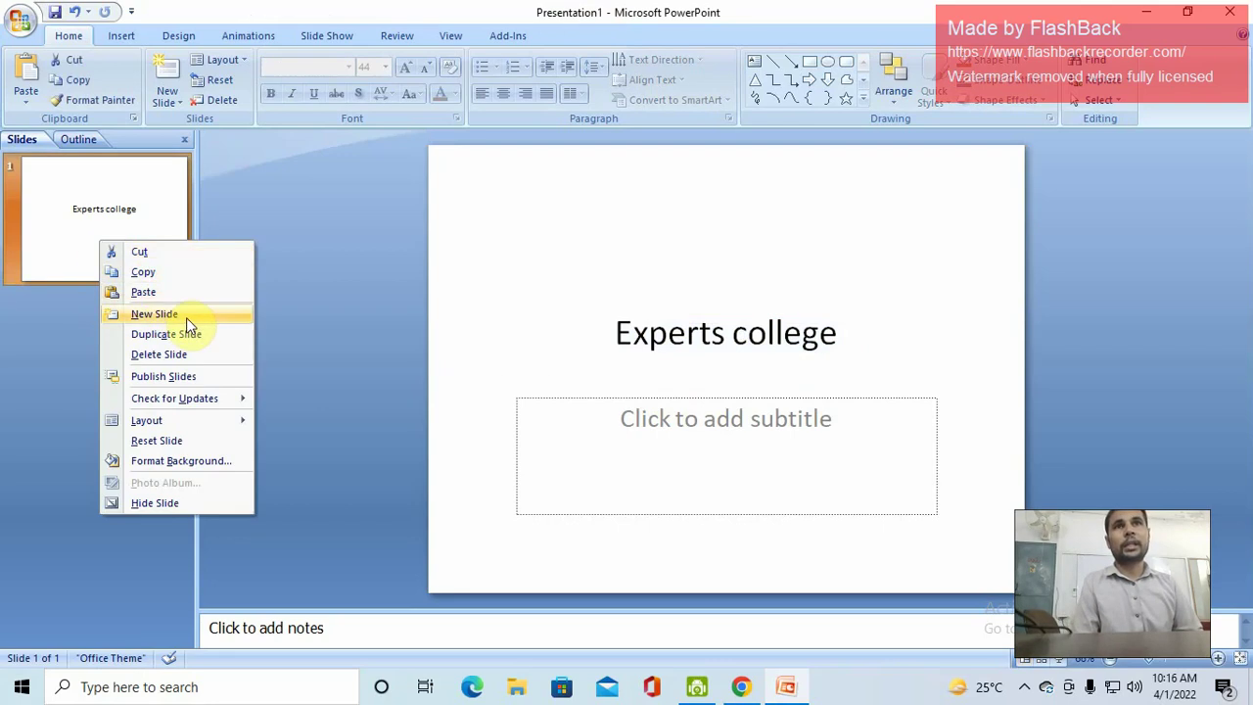
click(164, 84)
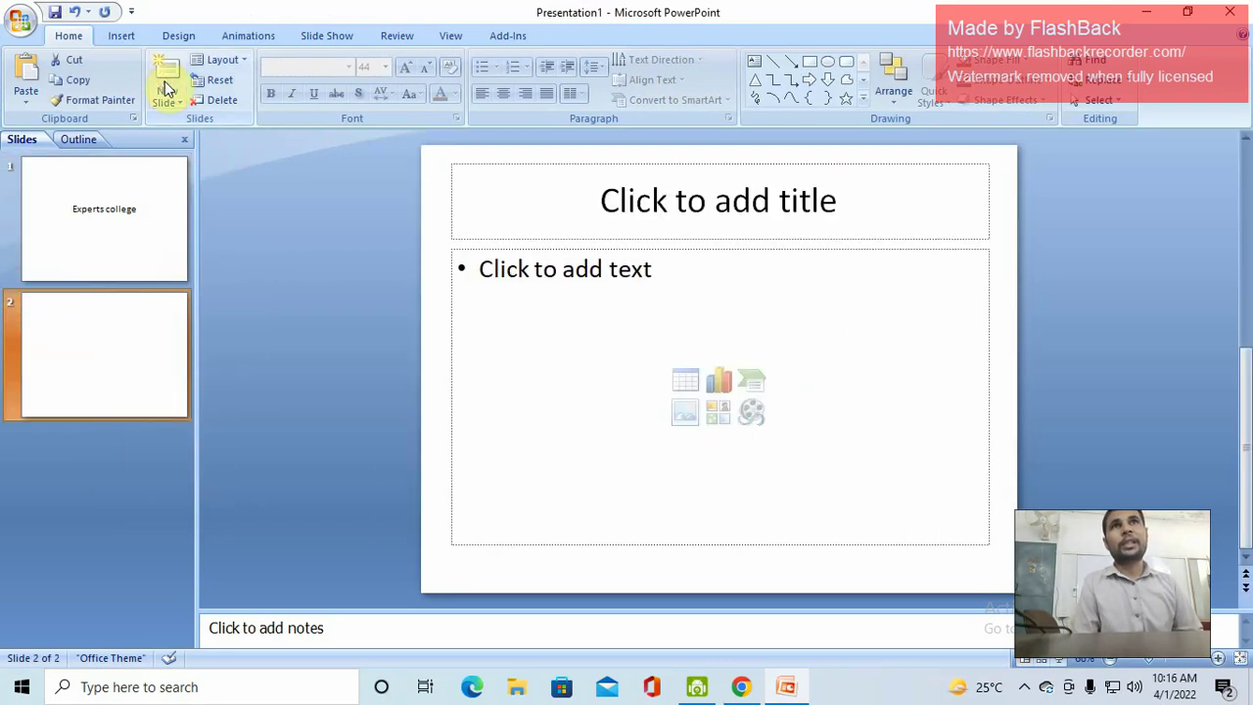
click(718, 226)
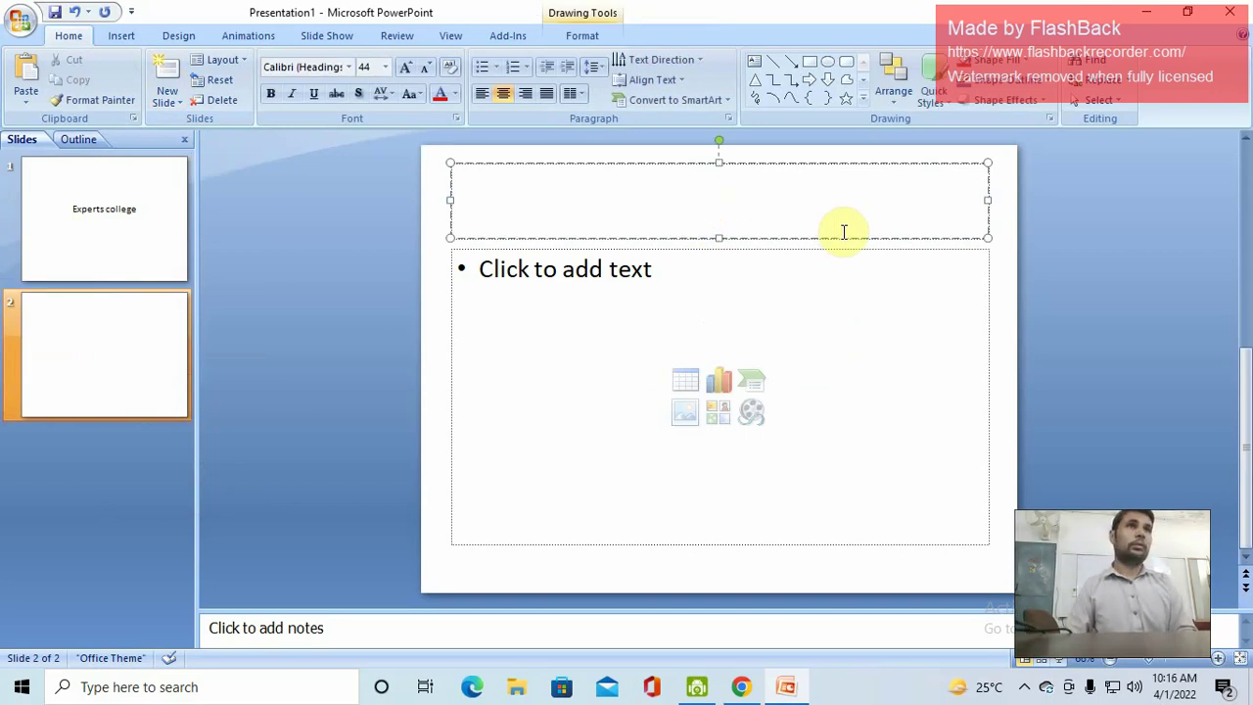
text(learning po)
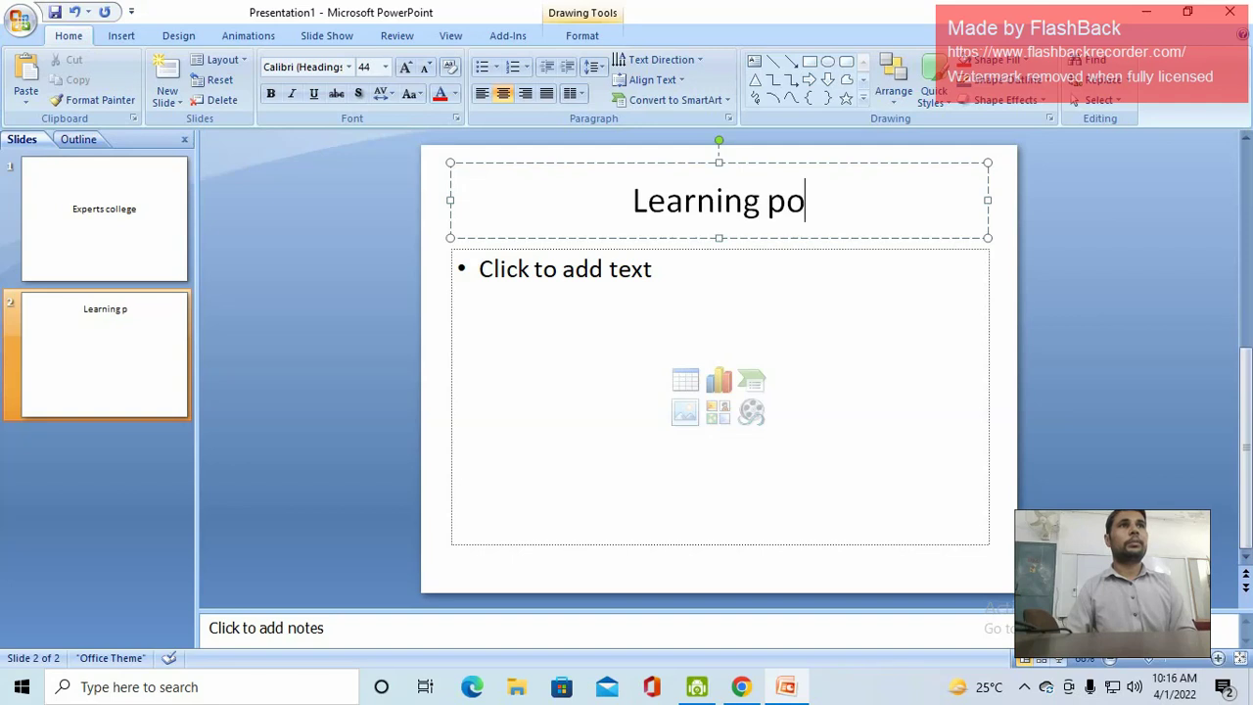
text(wer po)
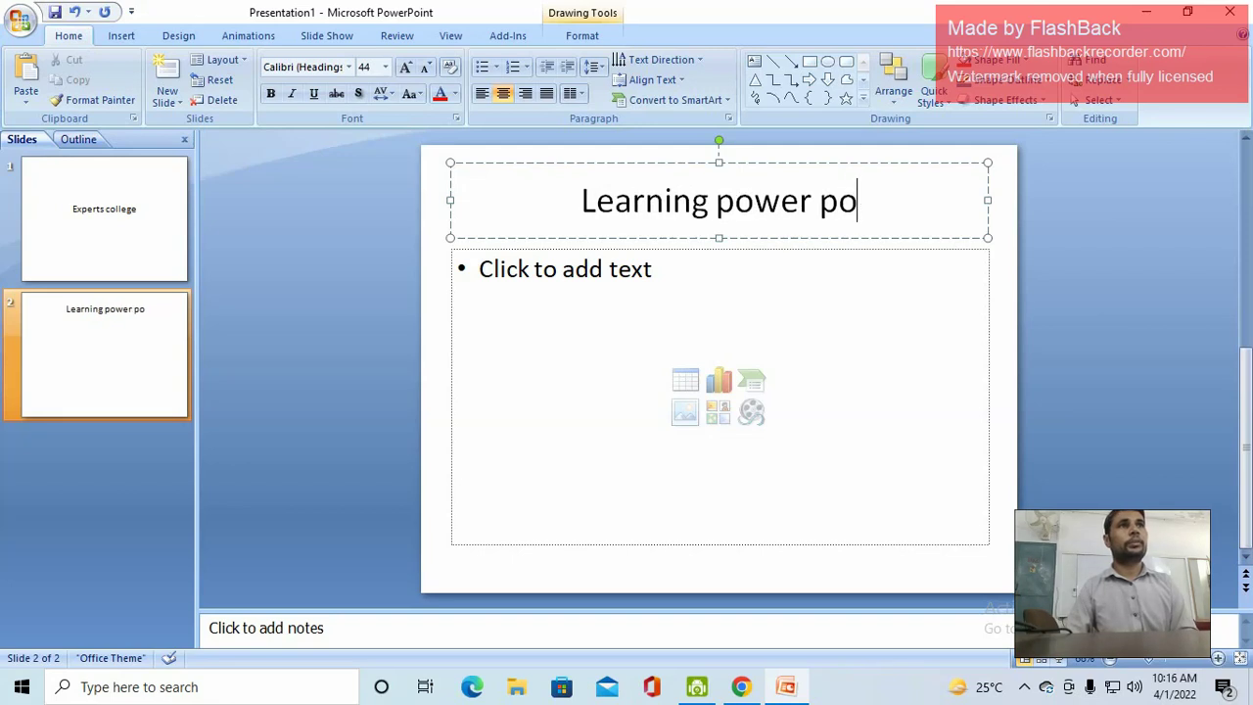
text(int)
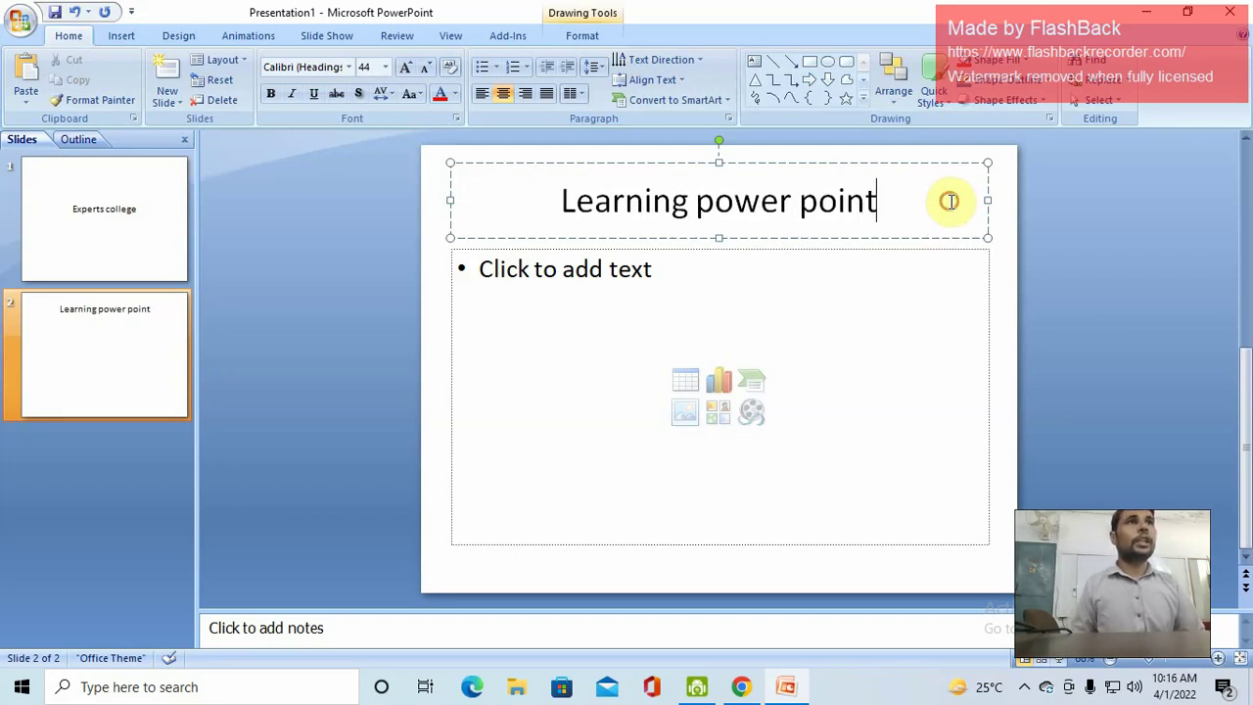
click(935, 267)
Step: Play the slide show from slide 1 through the new slide, then return to slide 1
click(140, 225)
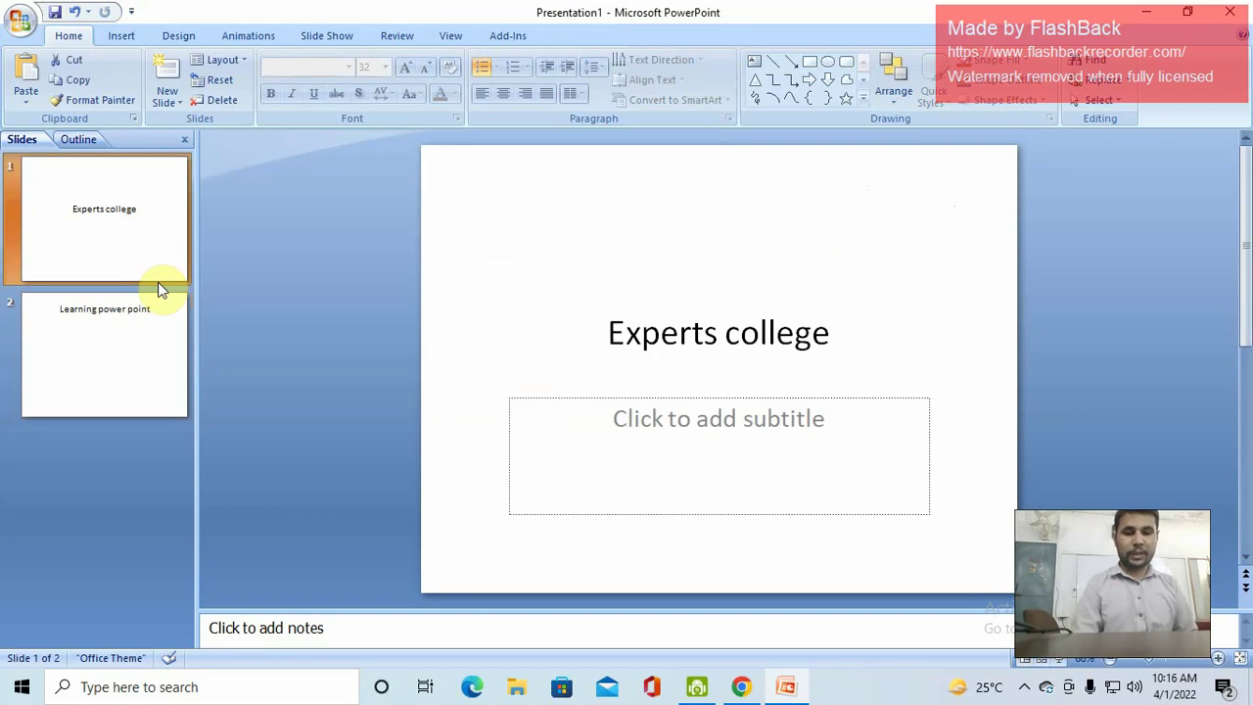
key(F5)
key(Right)
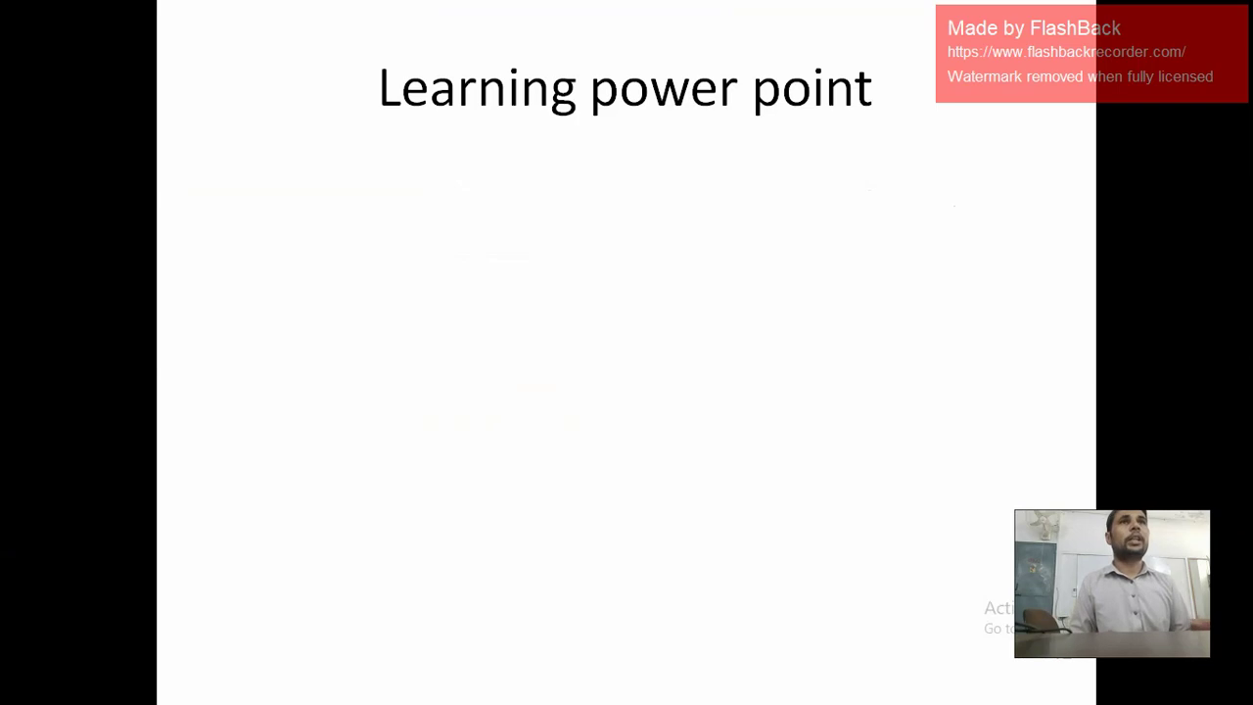
key(Escape)
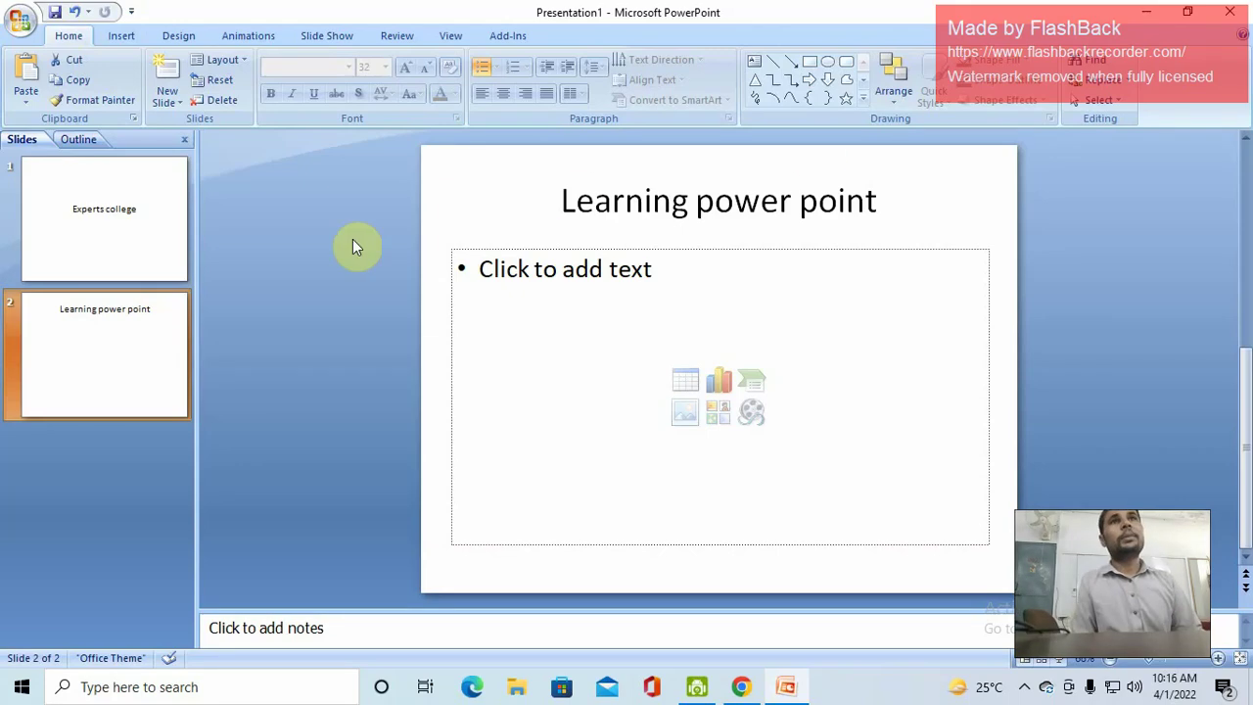
click(177, 209)
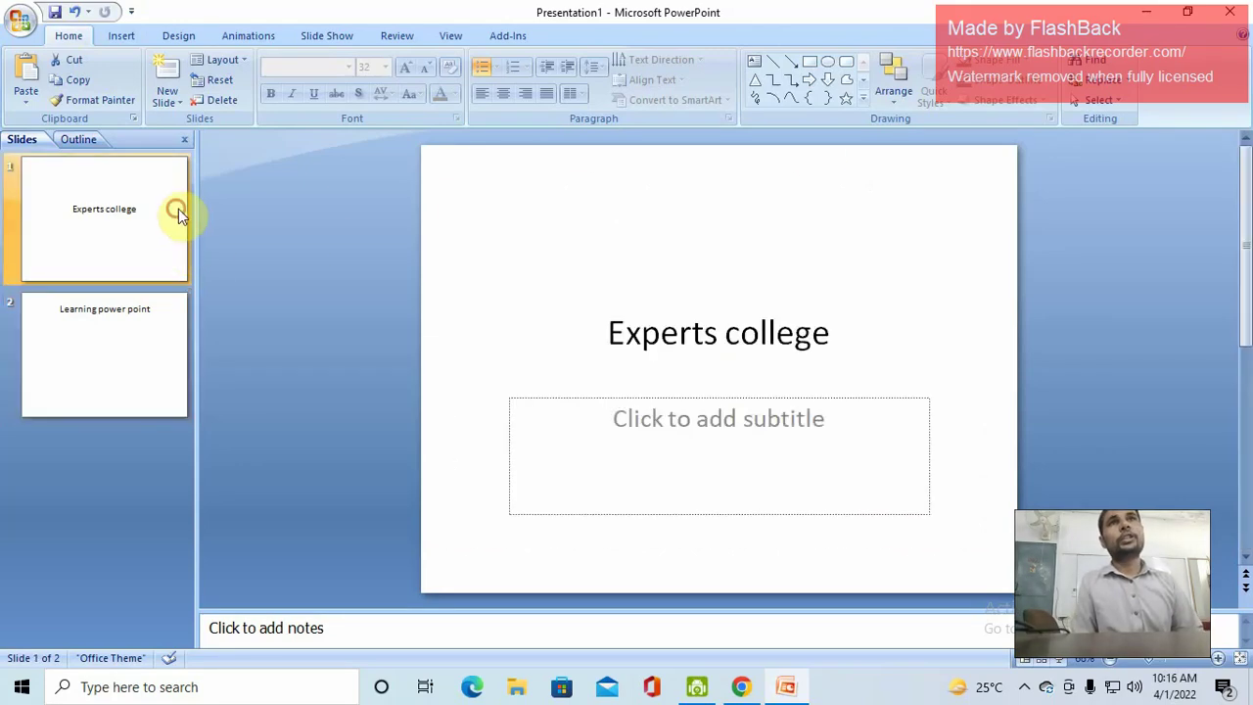
Step: Apply the Apex theme to all slides and preview it in slide show
click(189, 35)
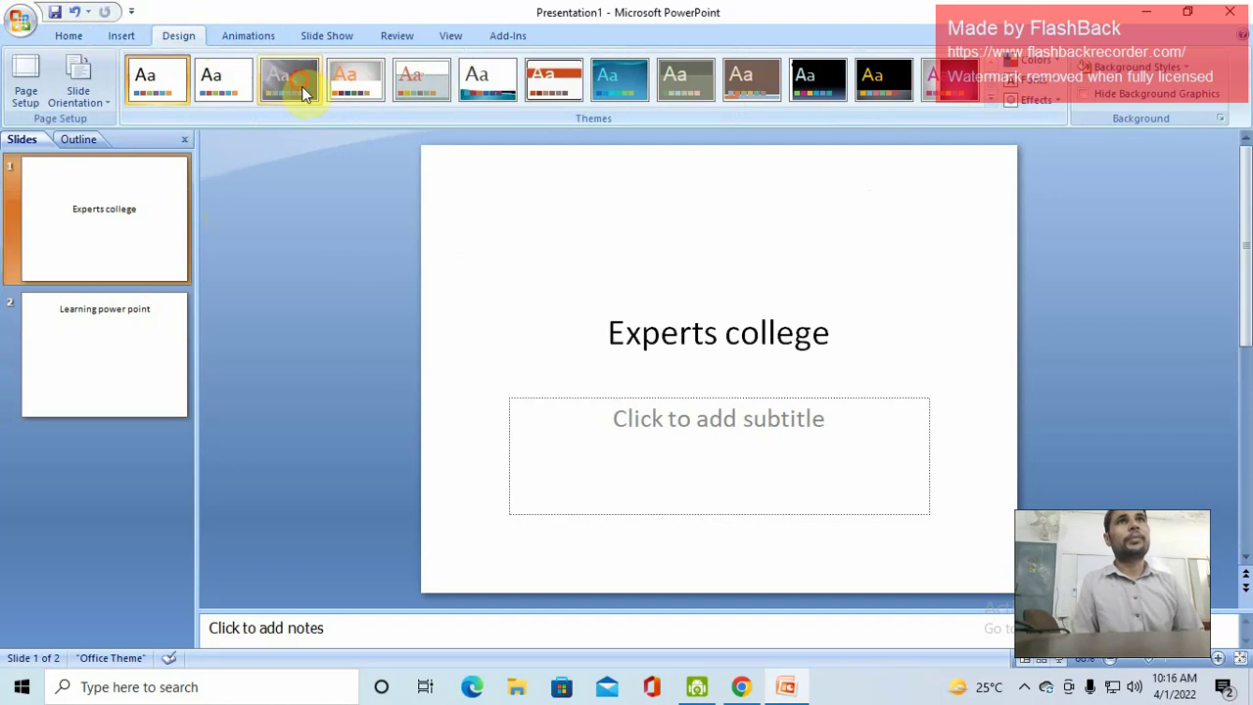
click(301, 82)
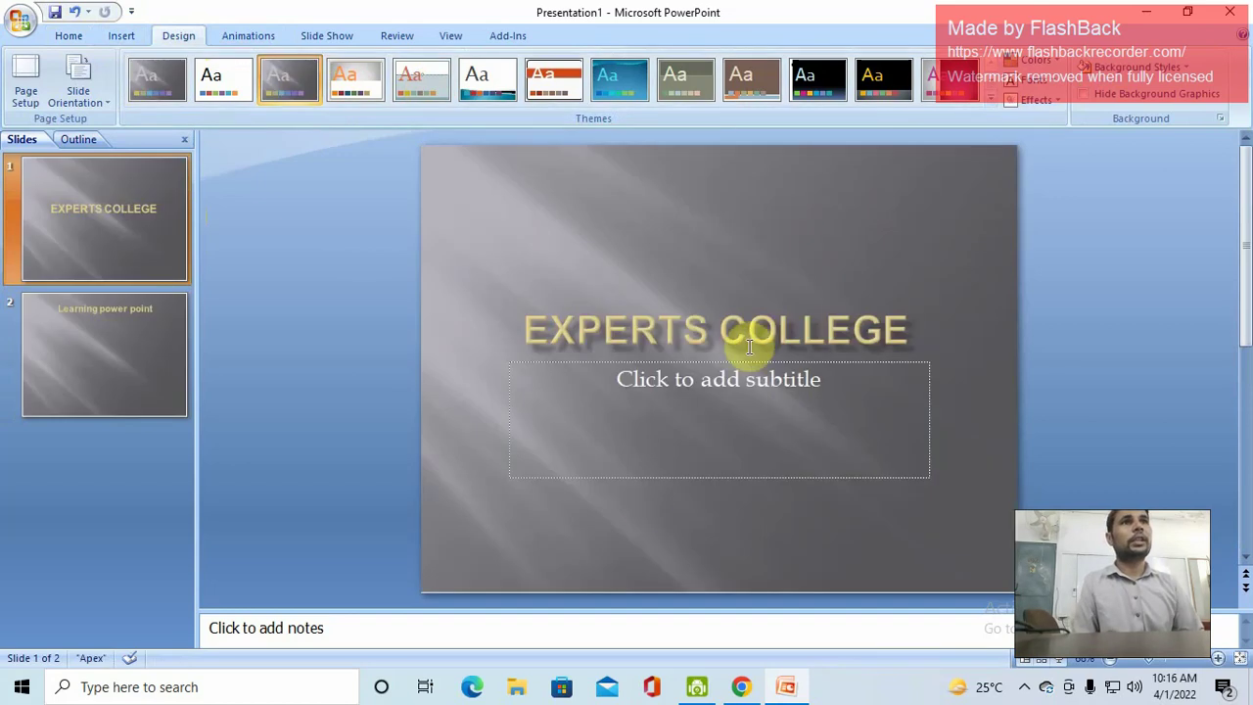
key(F5)
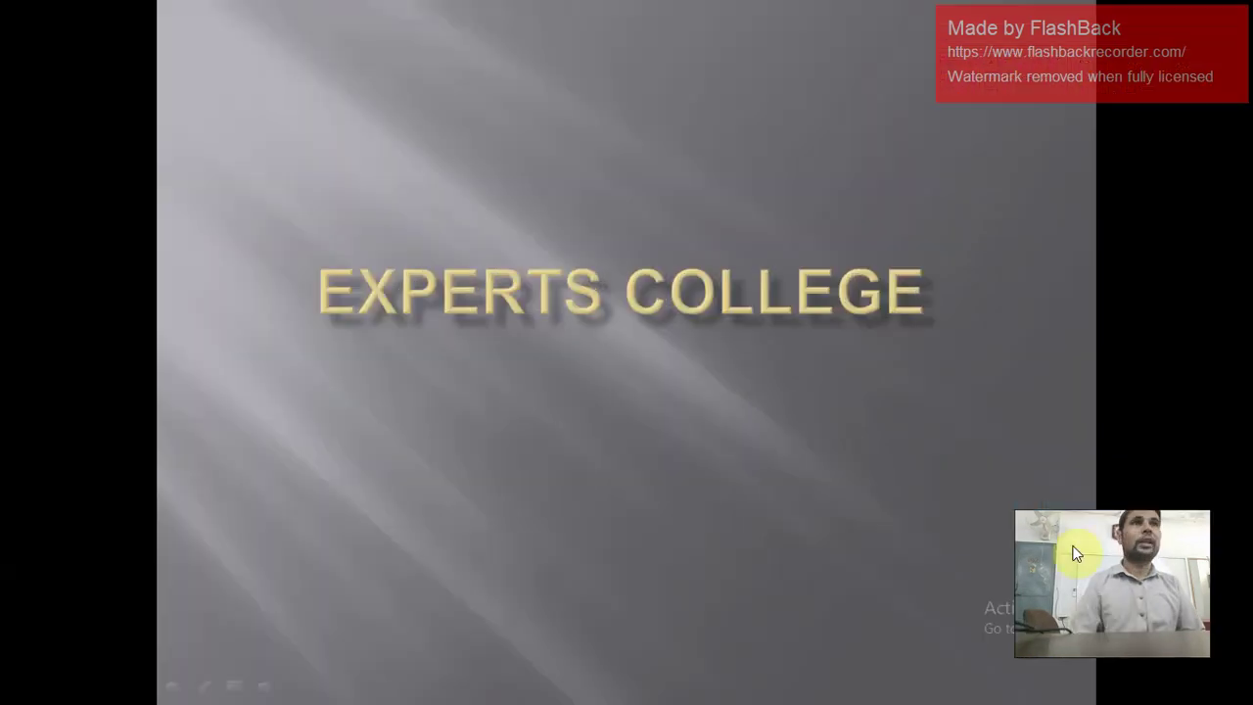
click(852, 355)
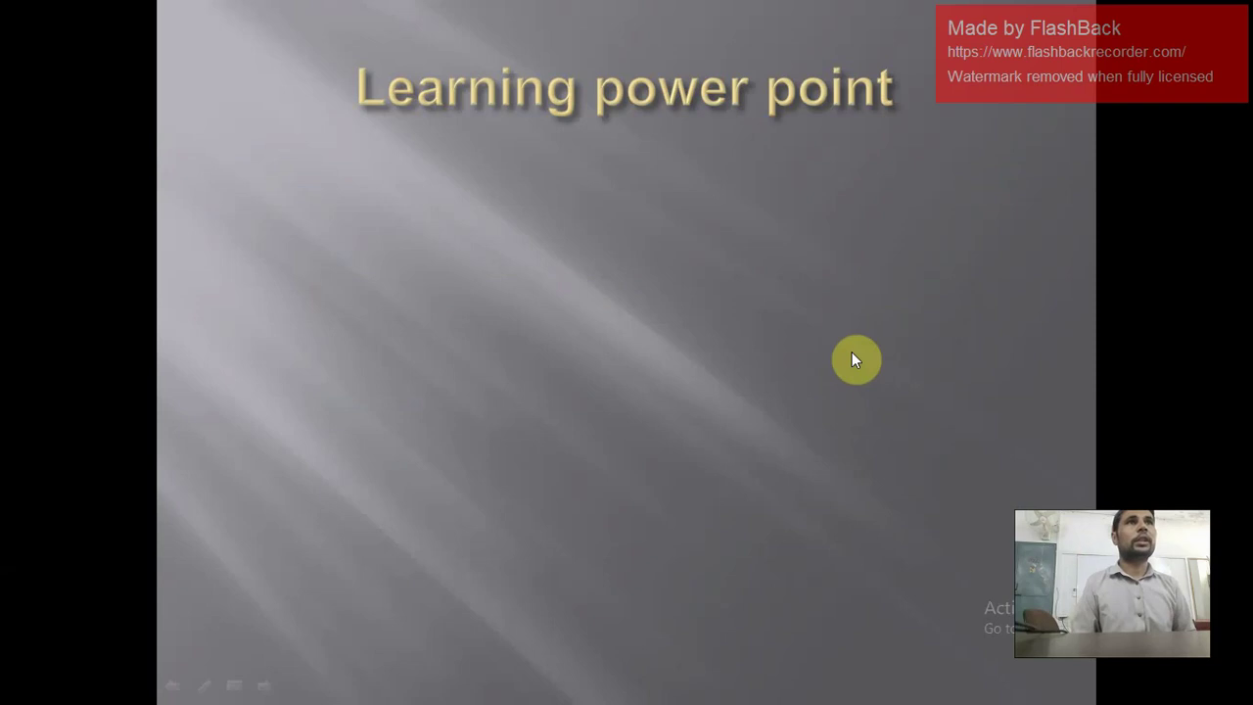
click(852, 354)
click(852, 361)
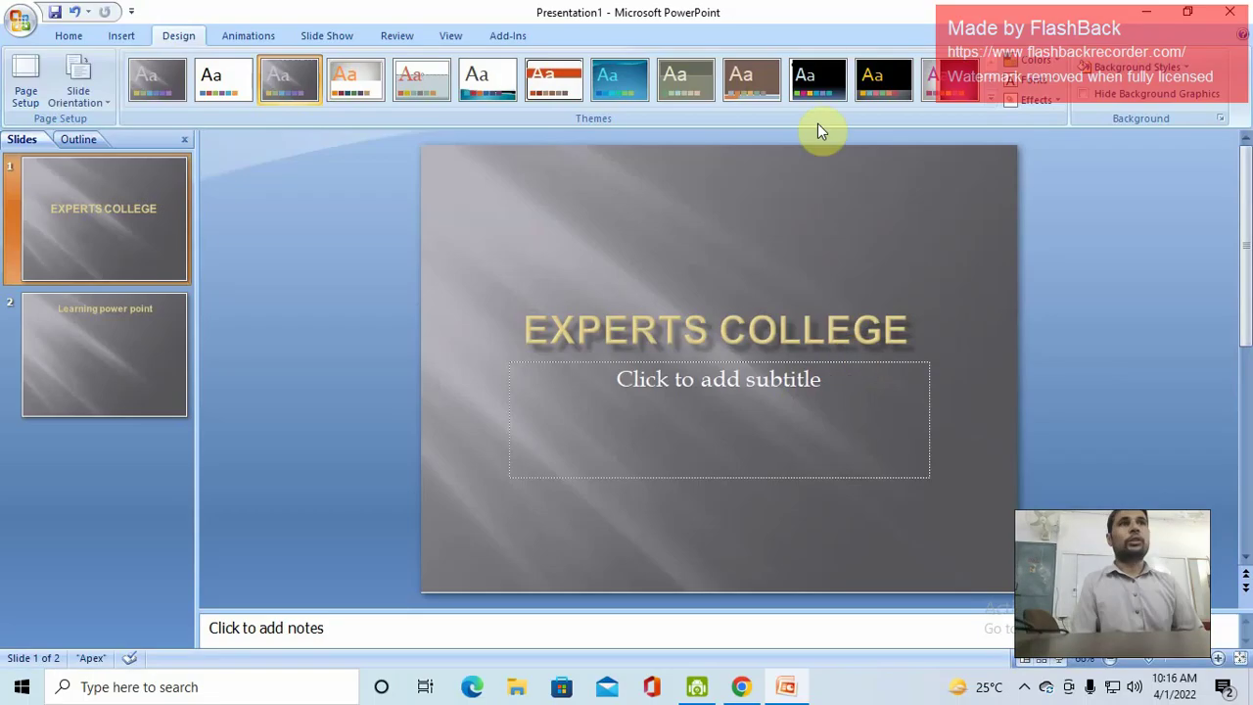
Step: Switch the presentation to the Metro theme and play it full screen
click(781, 381)
click(749, 331)
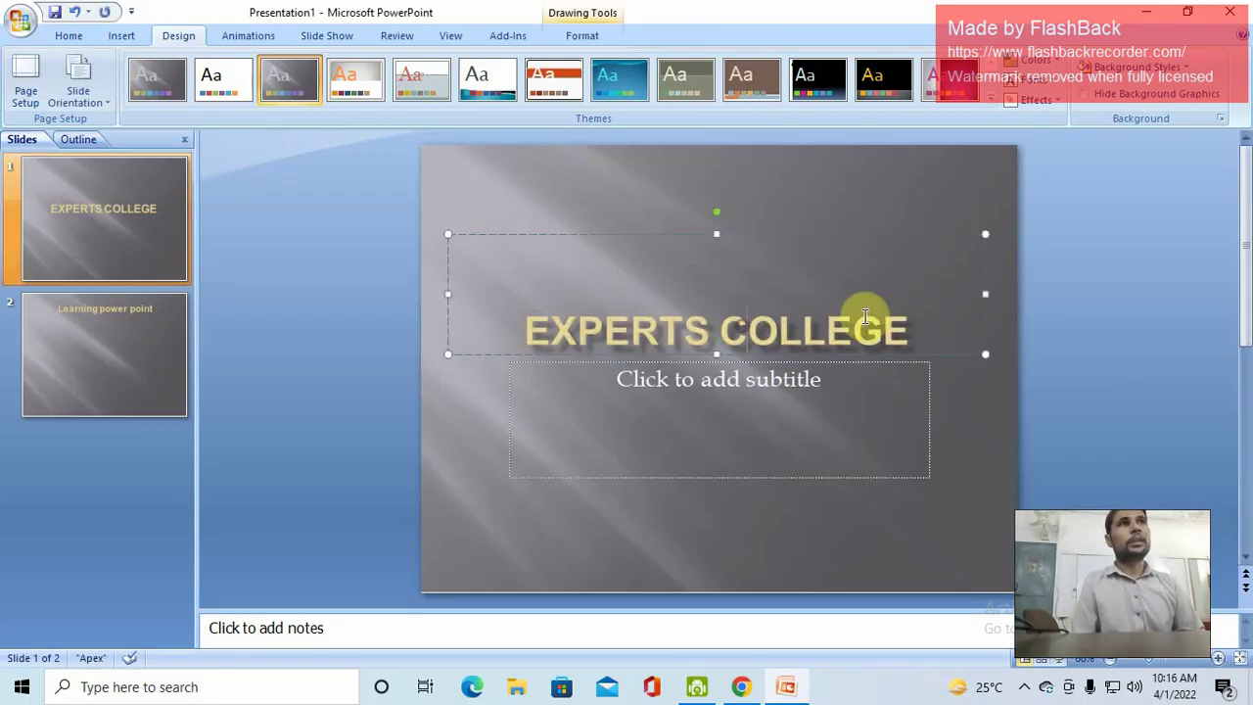
click(823, 90)
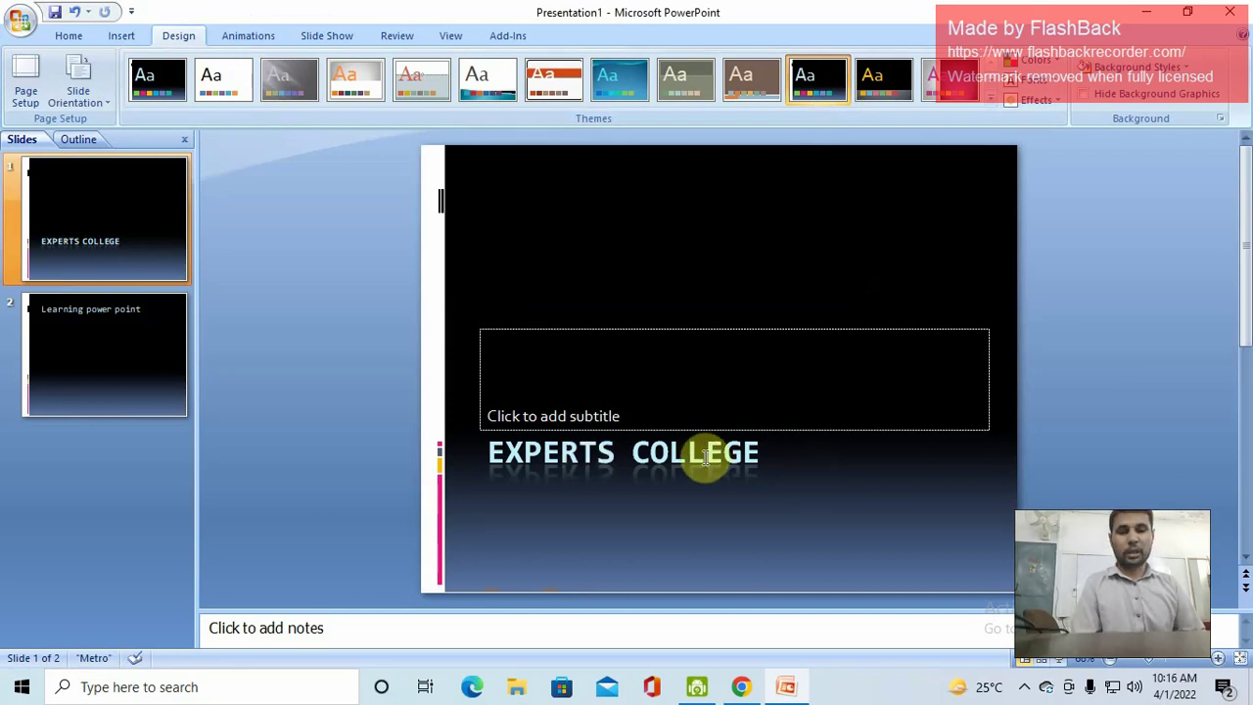
key(F5)
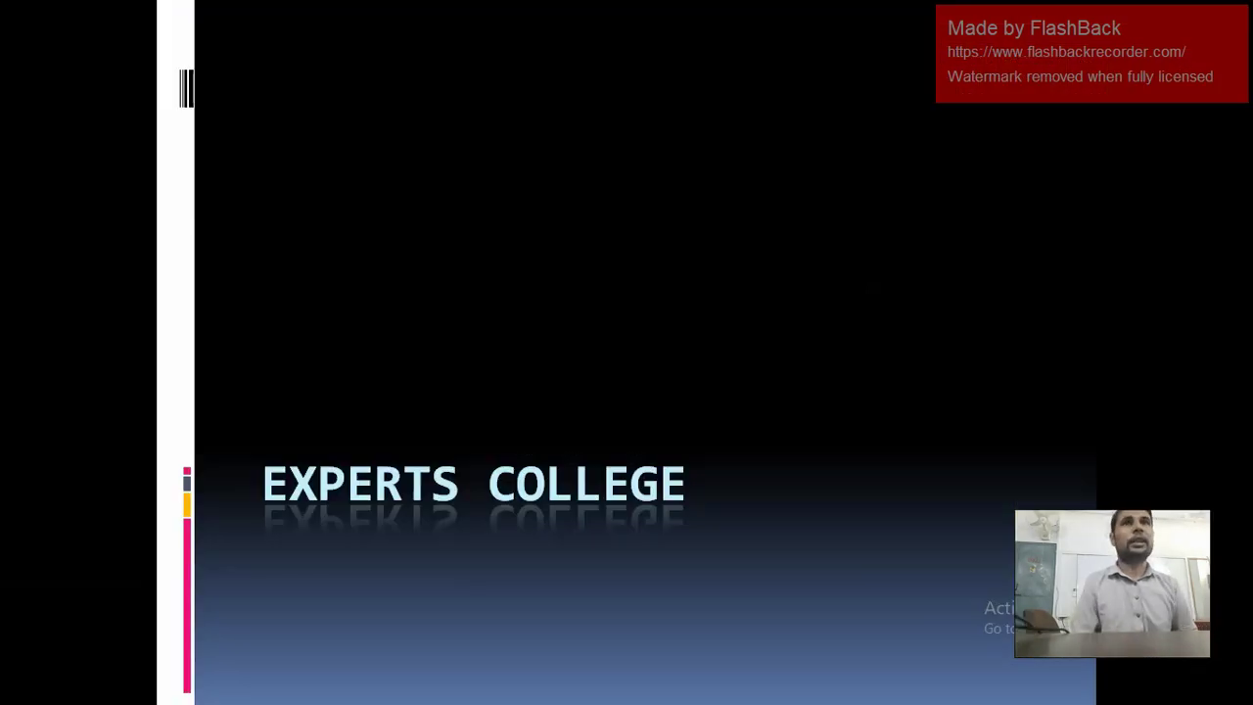
key(Right)
key(Right)
key(Right)
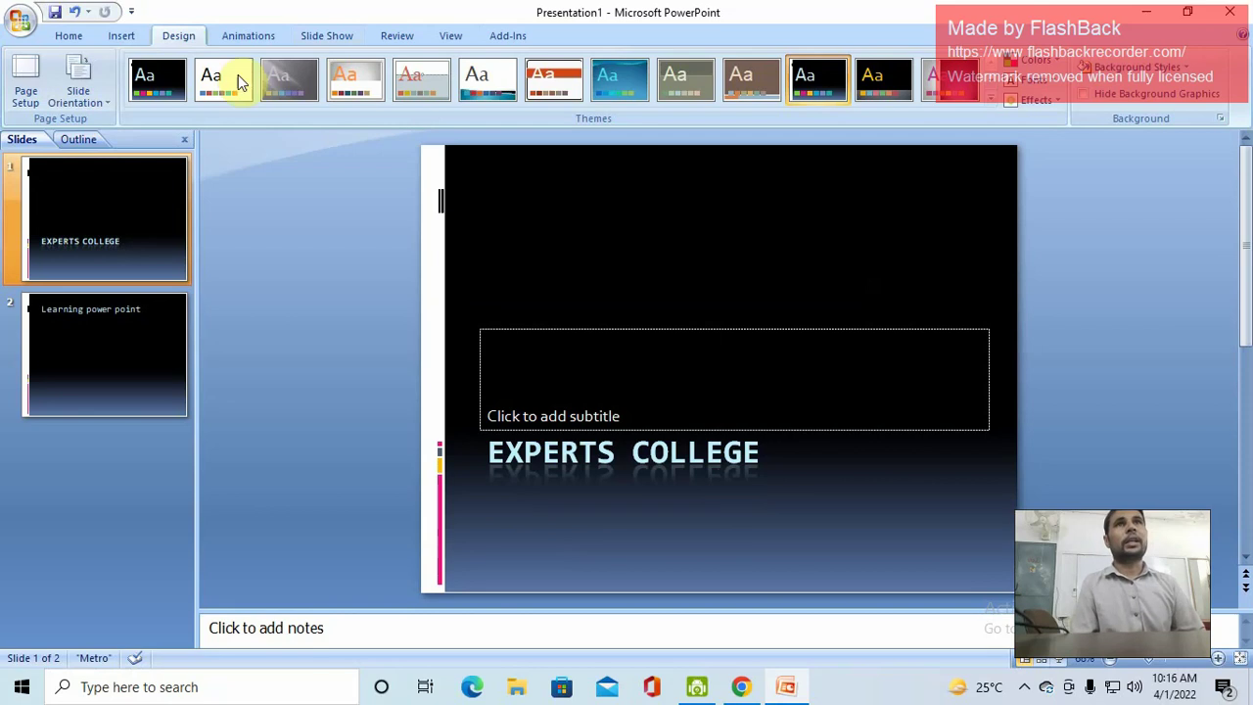
Step: Give slide 1 a Checkerboard transition
click(120, 35)
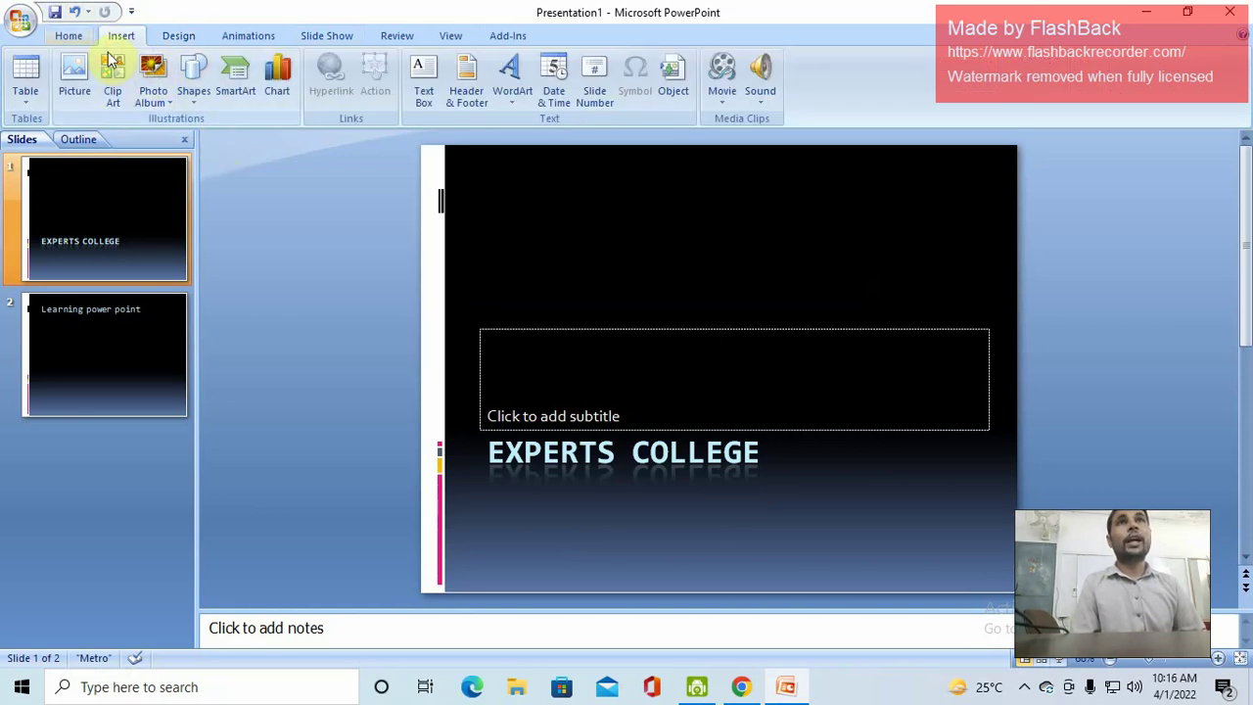
click(177, 36)
click(243, 35)
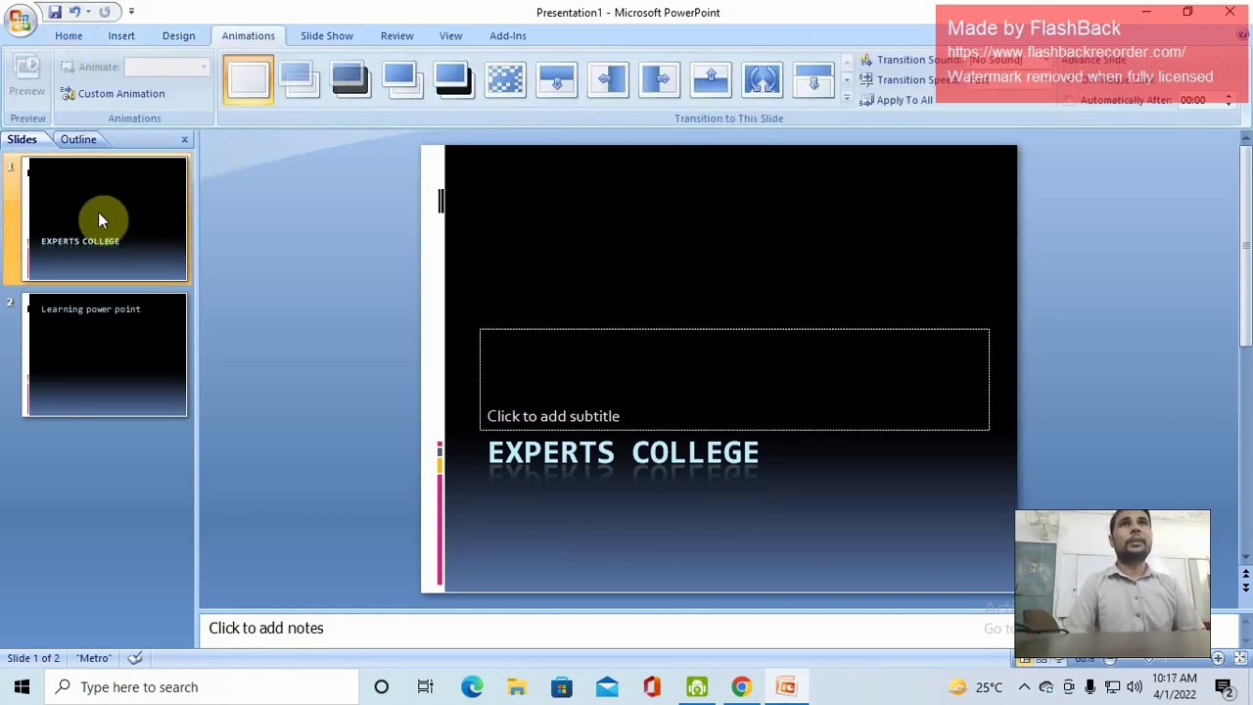
click(627, 446)
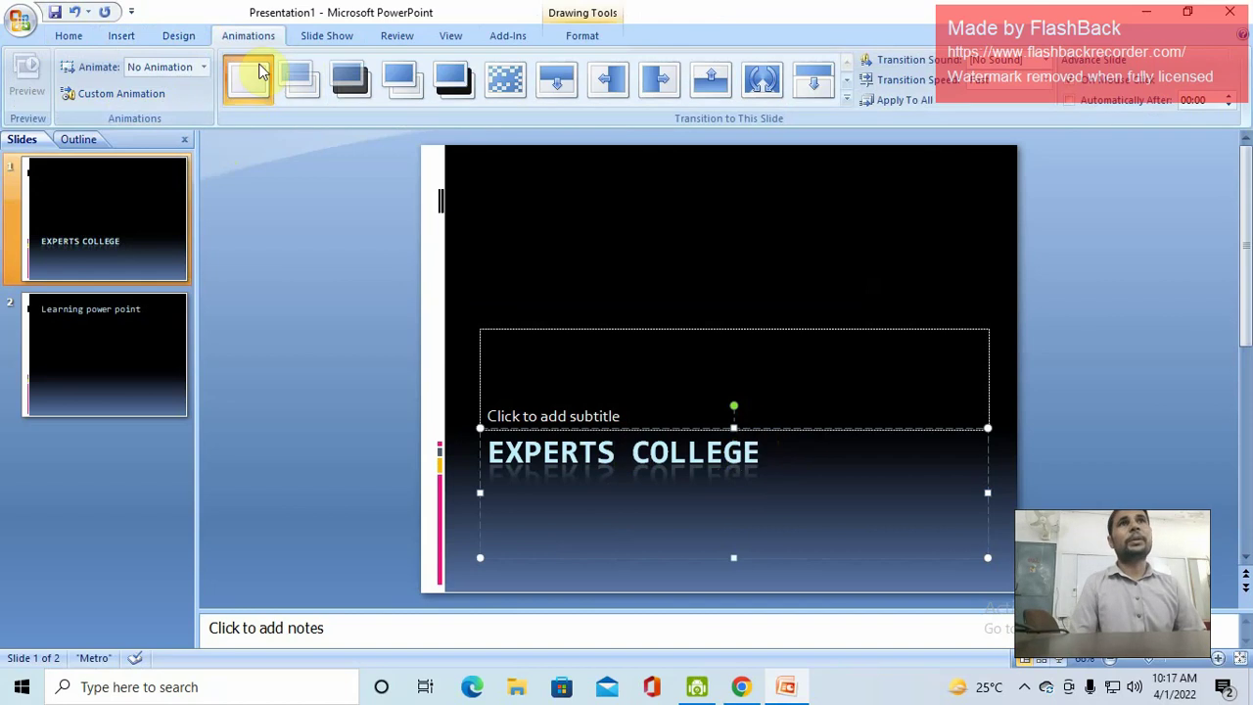
click(517, 90)
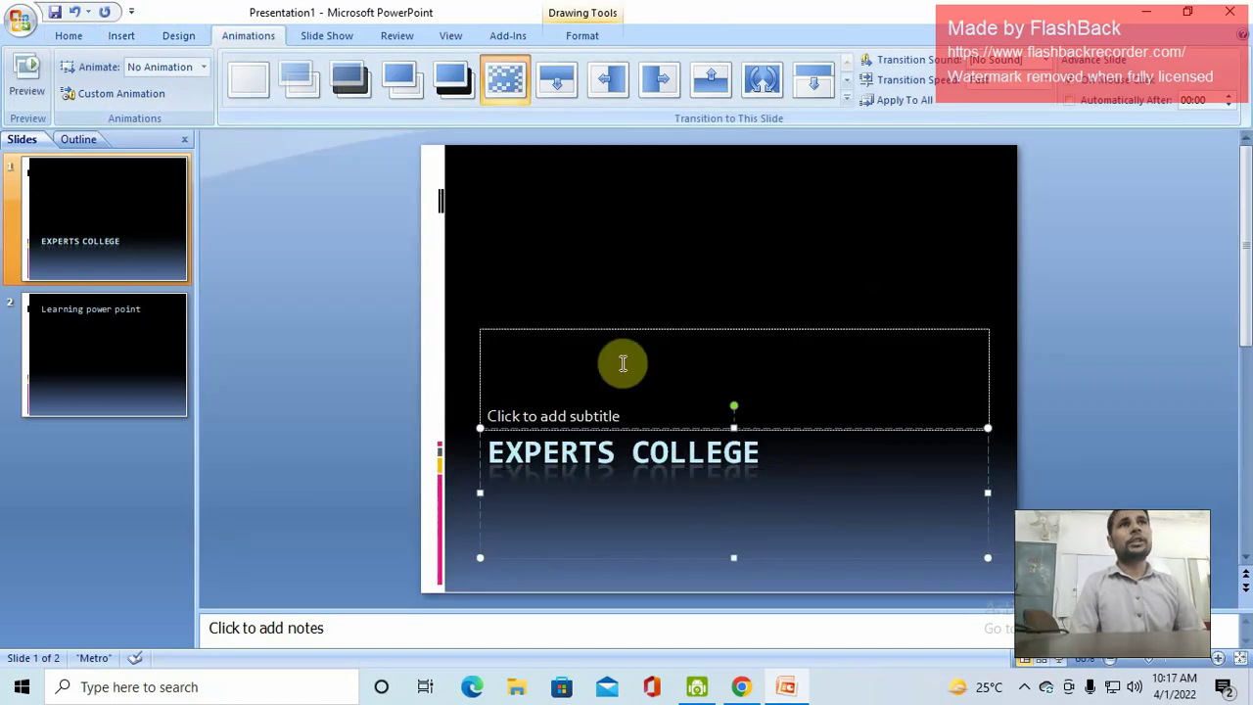
click(99, 188)
Step: Preview the slide show from the beginning, then return to editing with slide 2 selected
click(102, 316)
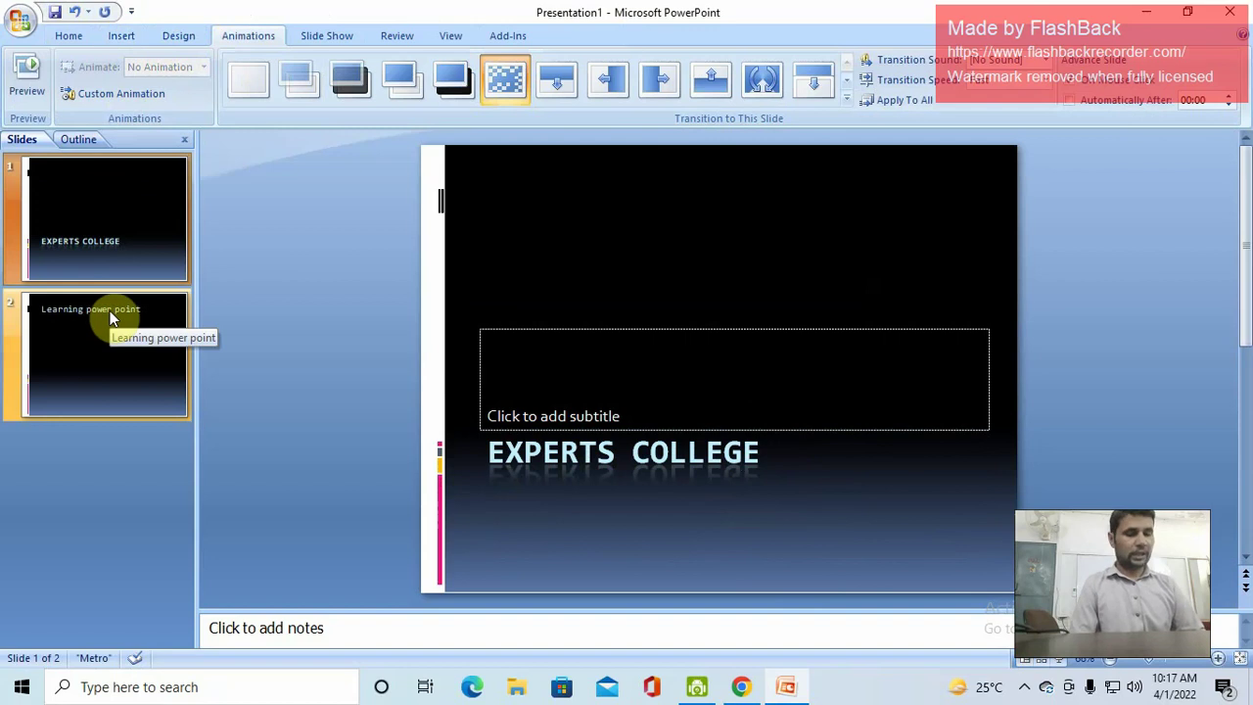
click(123, 324)
key(F5)
key(Right)
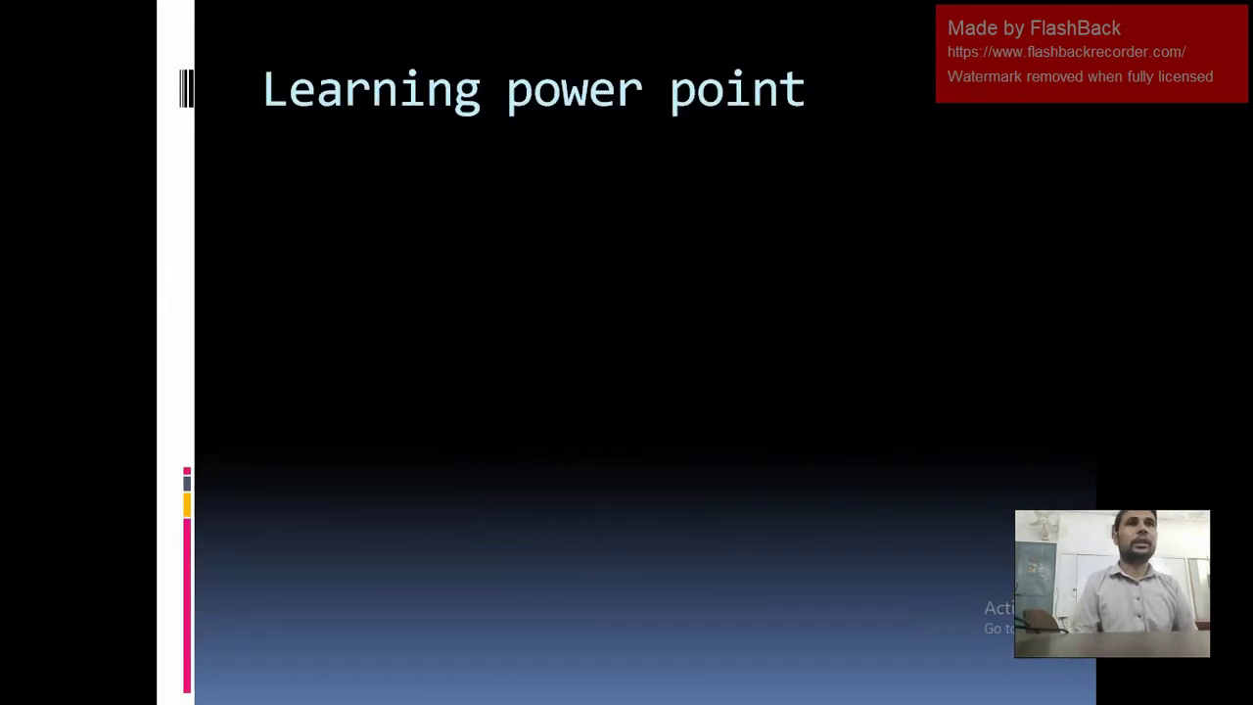
click(88, 303)
click(88, 303)
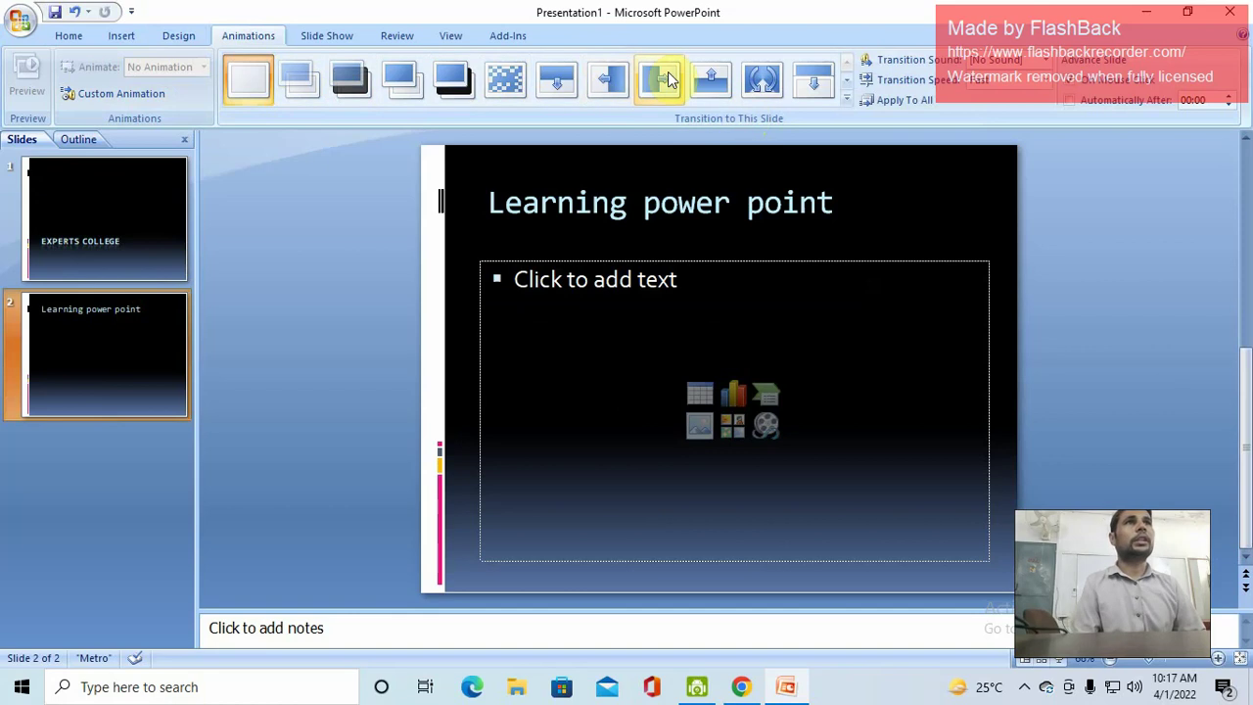
Step: Apply a different transition to slide 2 and preview both transitions
click(701, 86)
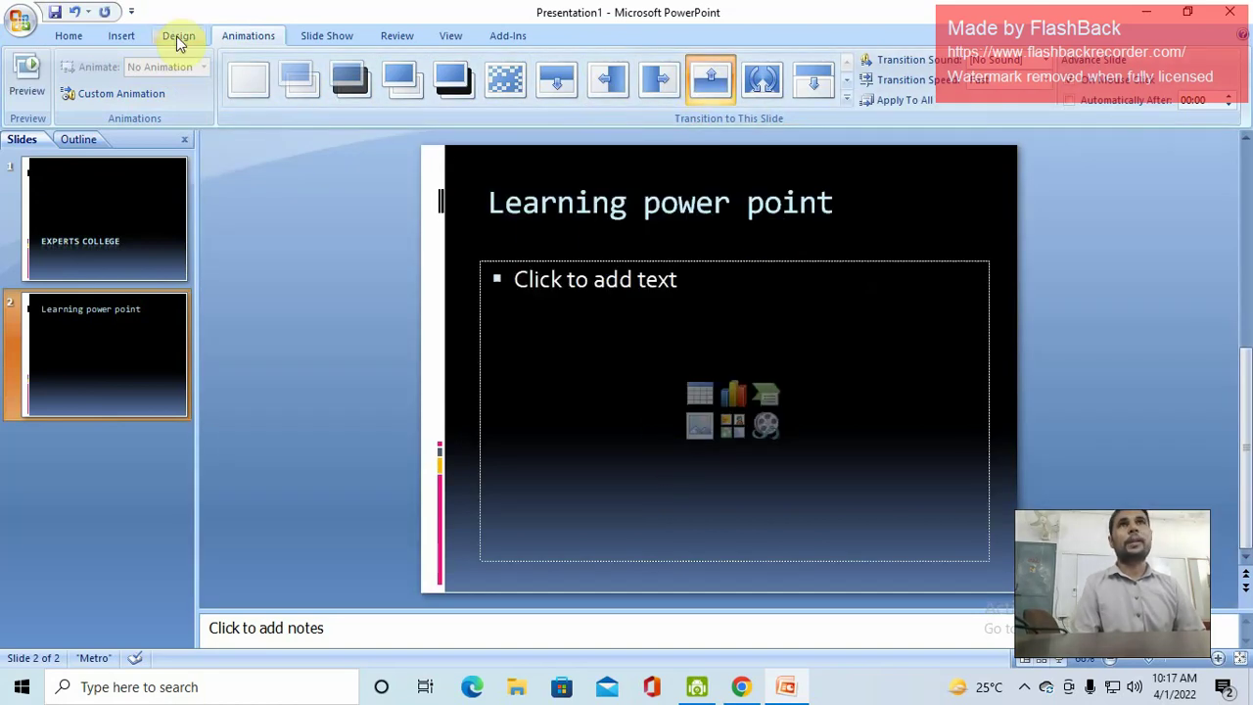
key(F5)
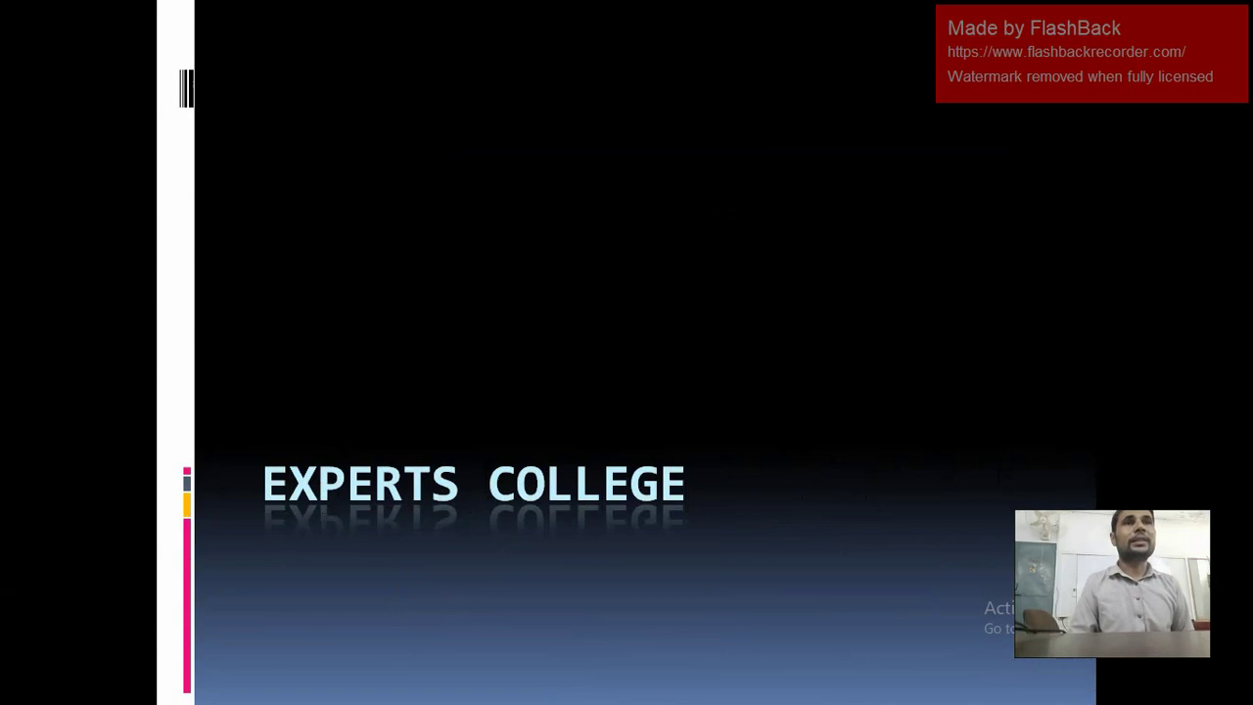
key(Right)
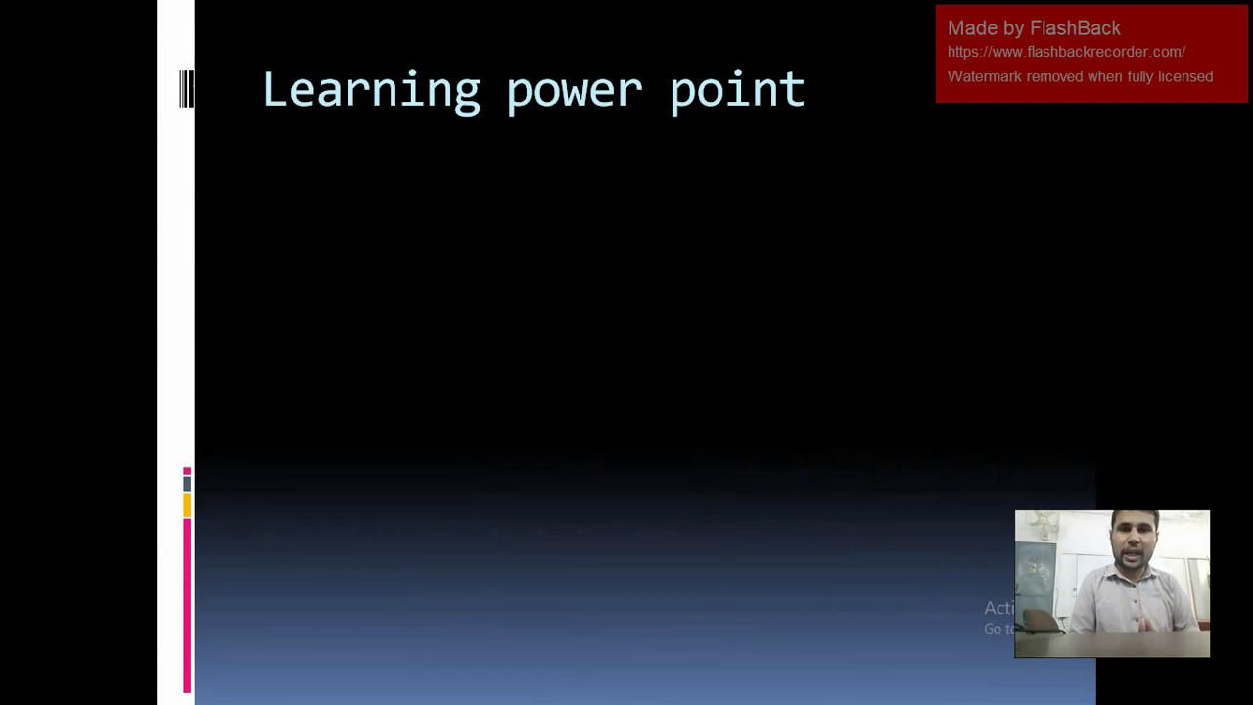
key(Escape)
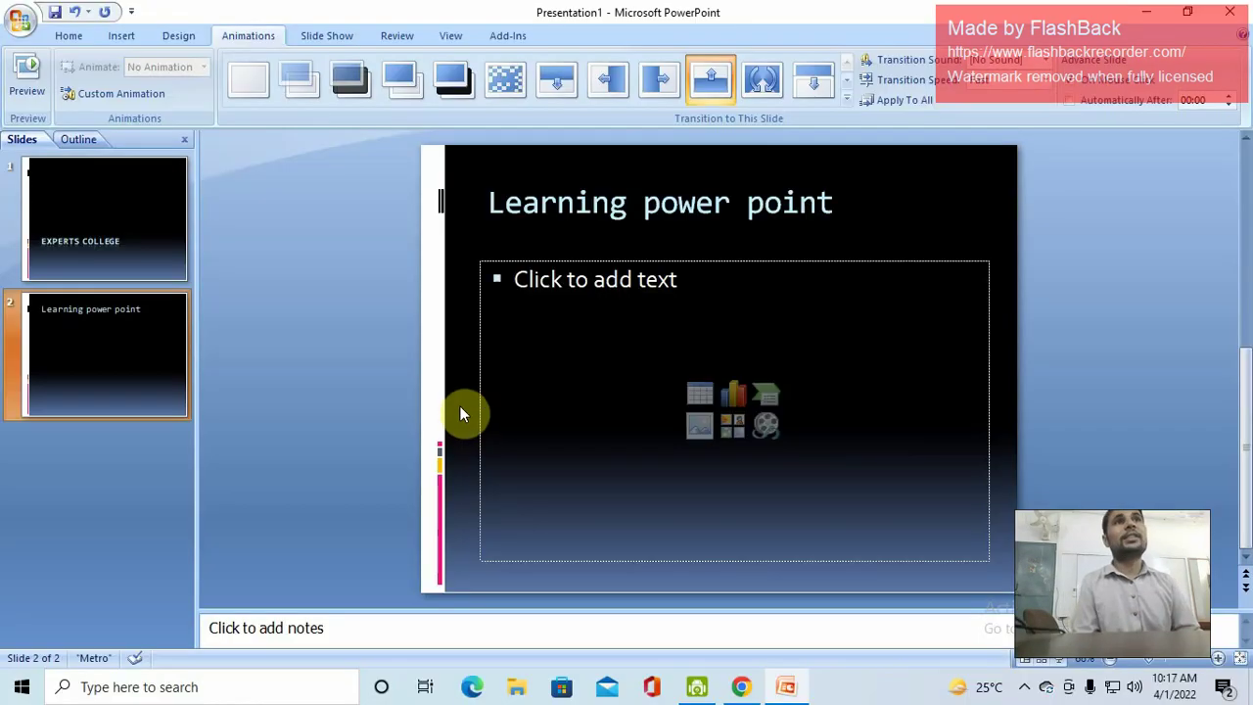
Step: Add a Box entrance and a 150% Grow/Shrink emphasis to the 'Learning power point' title
click(691, 200)
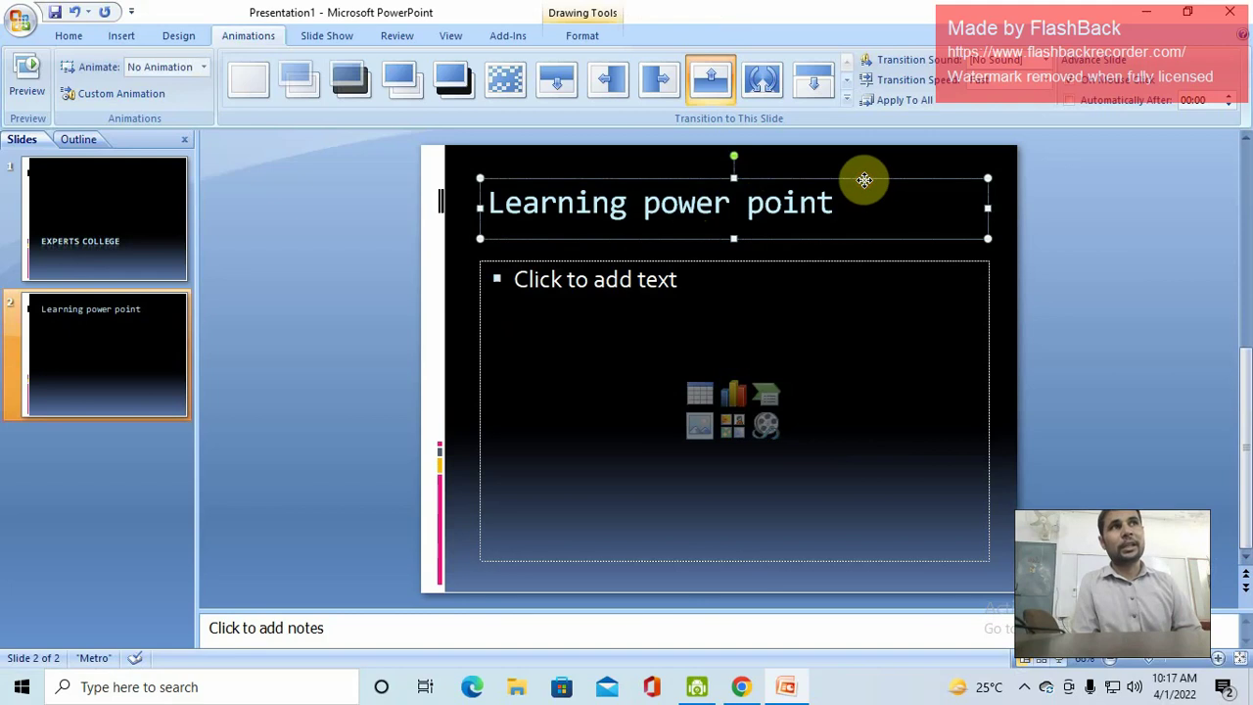
click(152, 93)
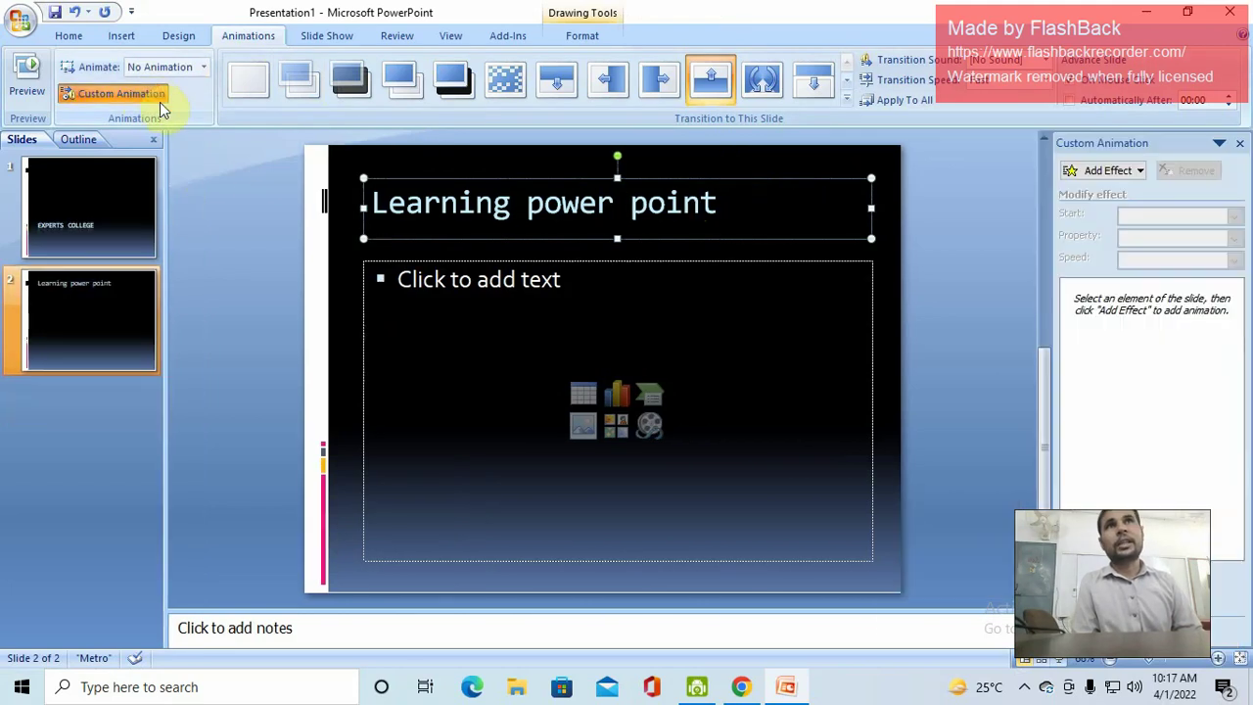
click(1133, 170)
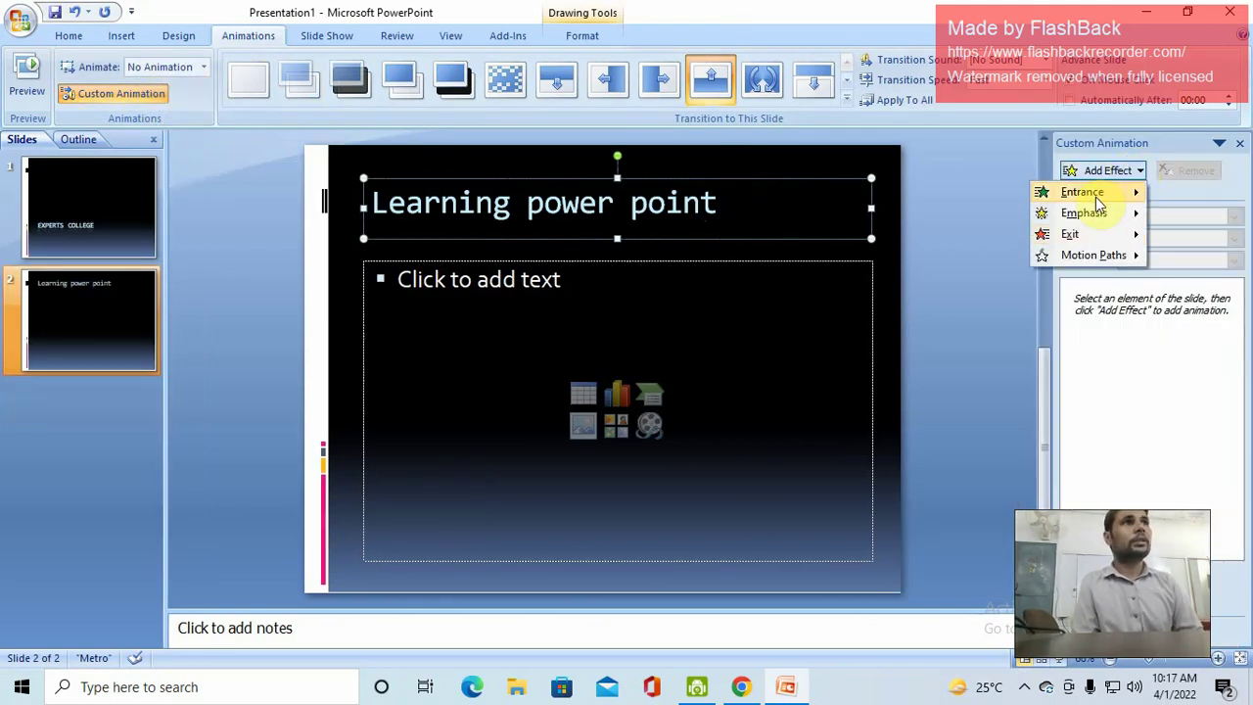
click(968, 213)
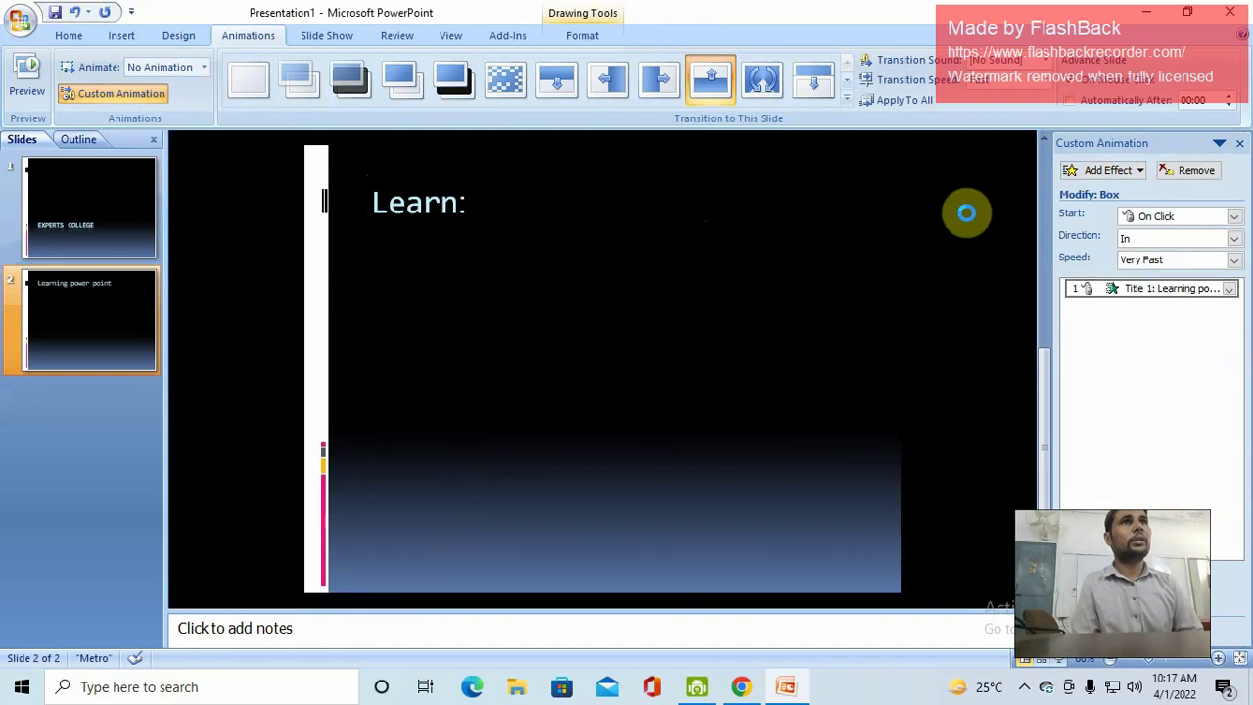
click(1136, 171)
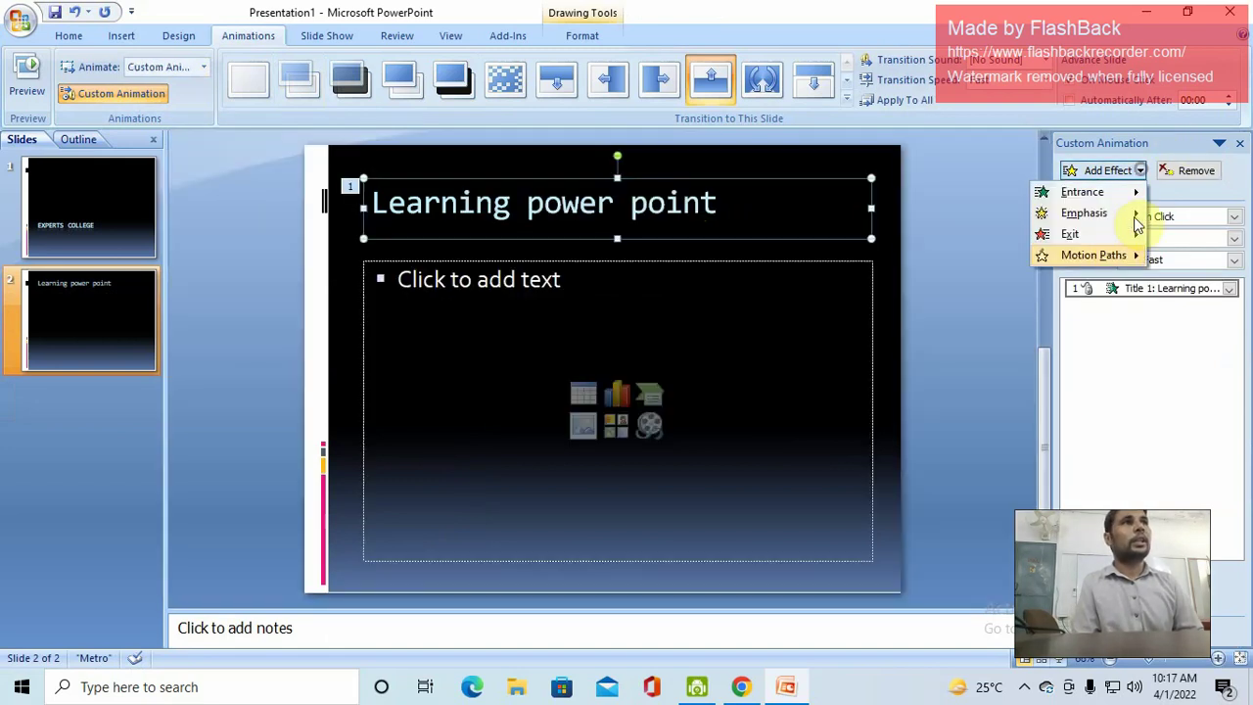
mouse_move(1085, 212)
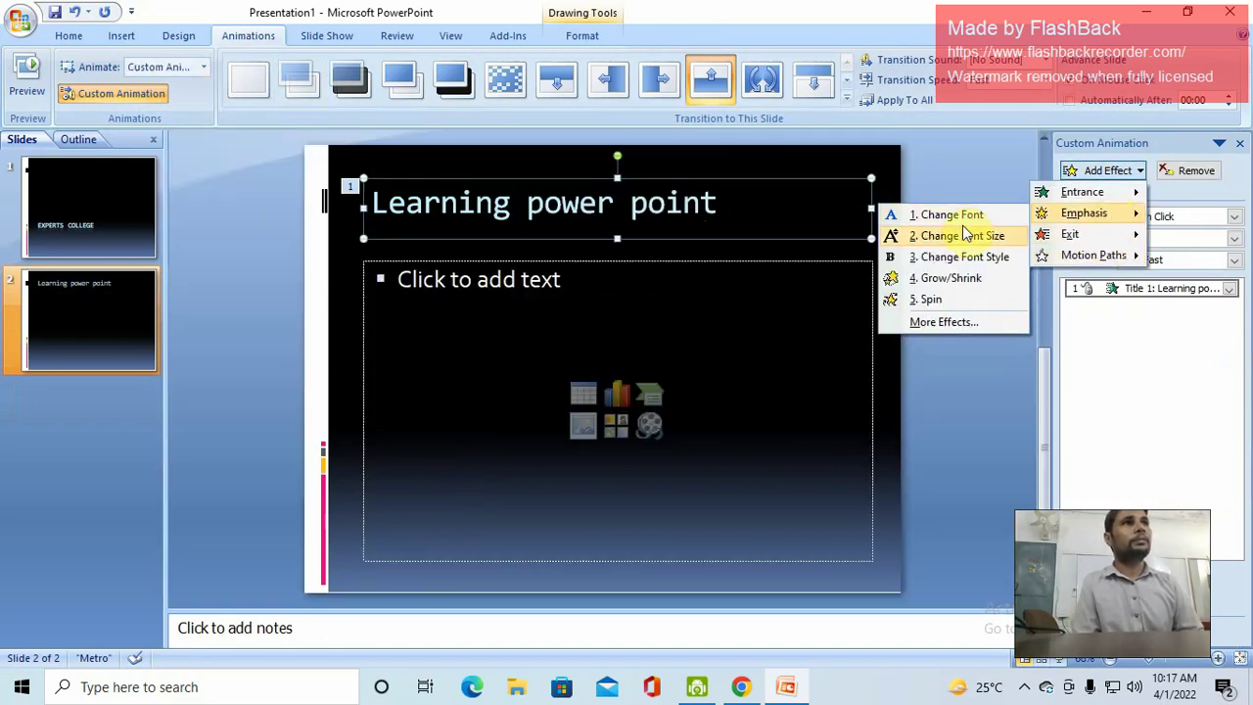
click(962, 281)
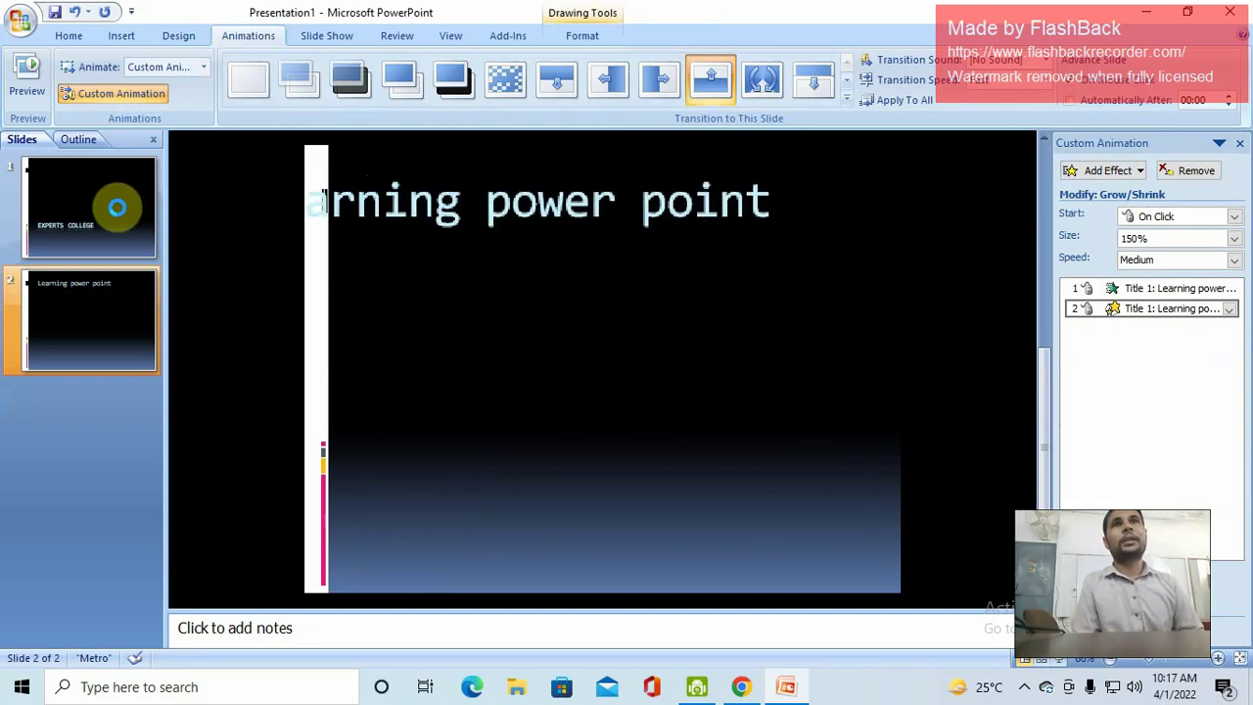
Step: Preview the title animations in a full-screen slide show
key(F5)
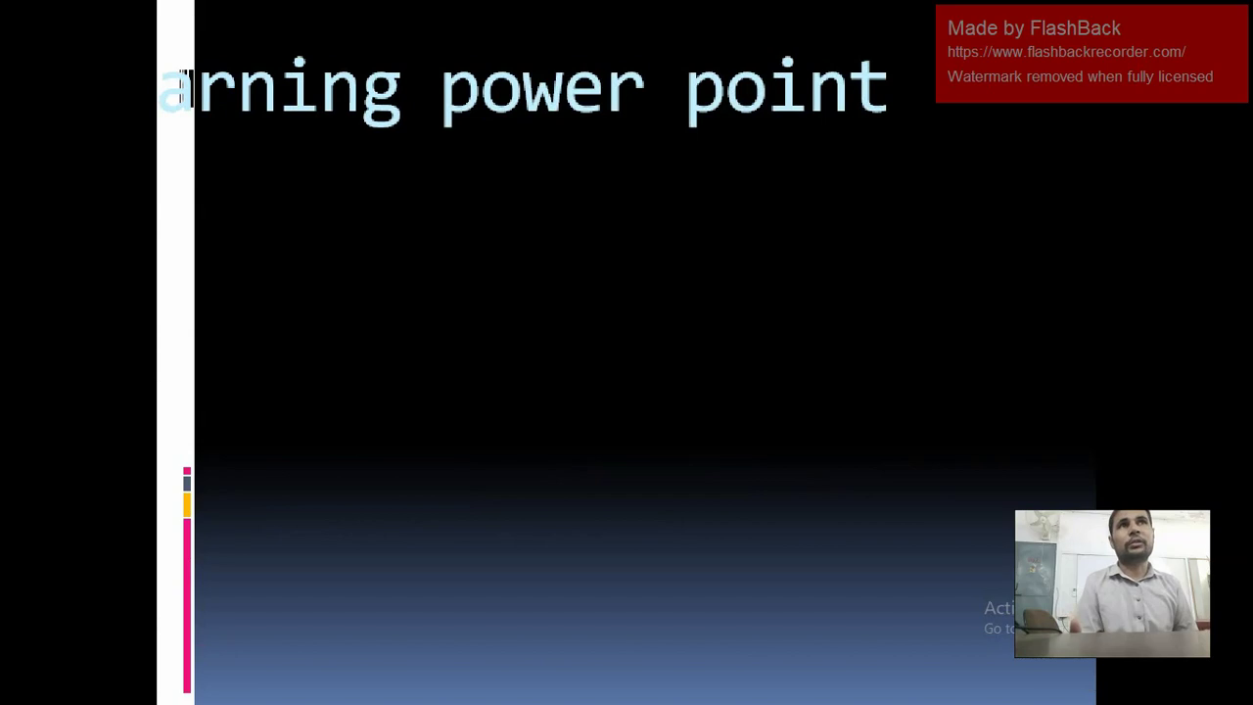
key(Escape)
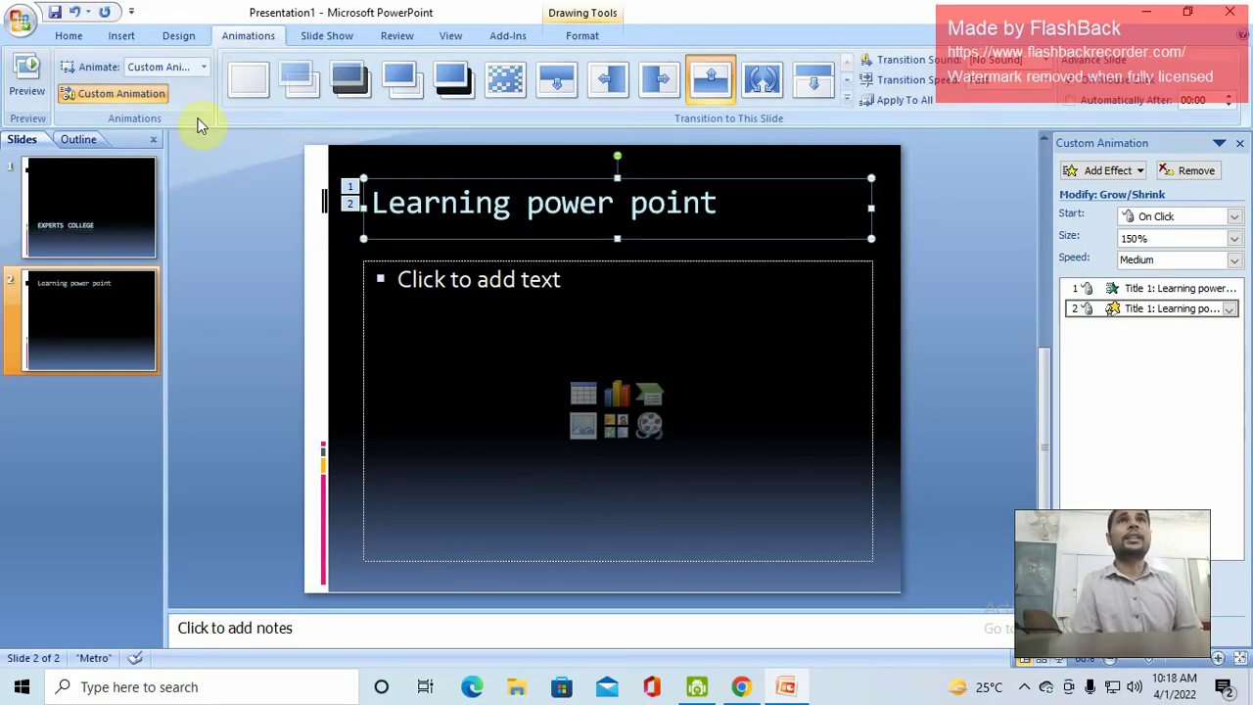
click(177, 36)
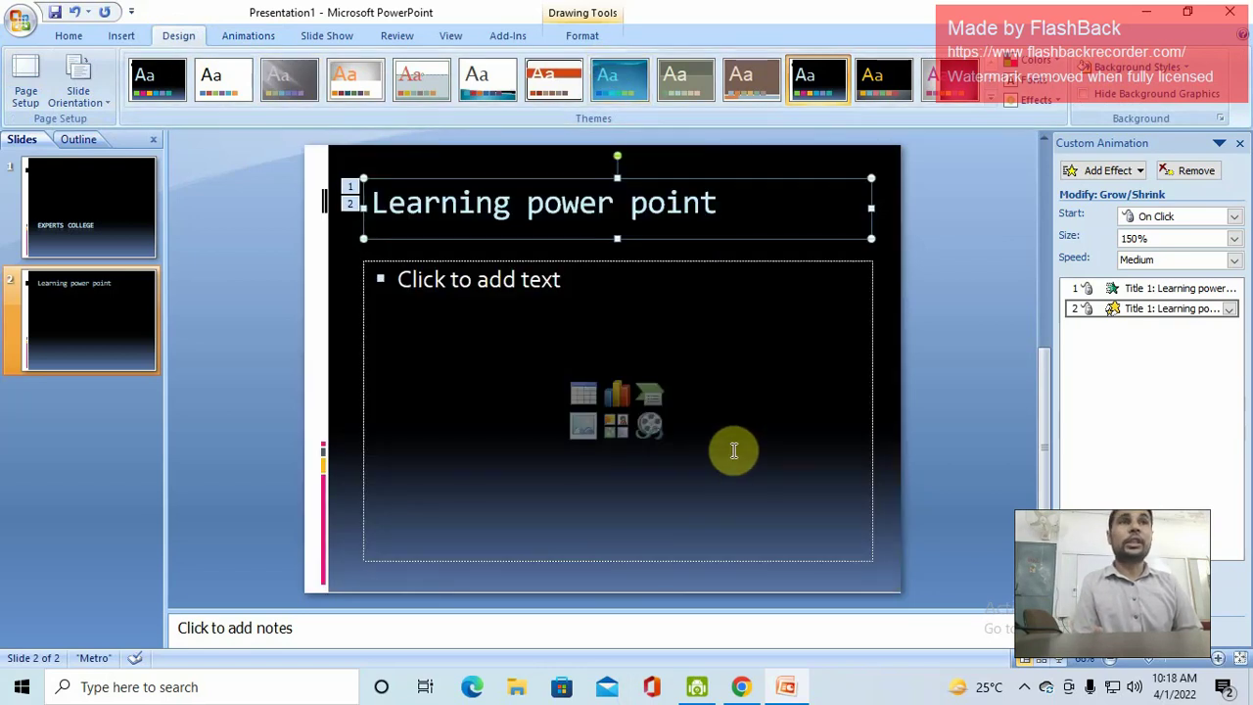
click(620, 397)
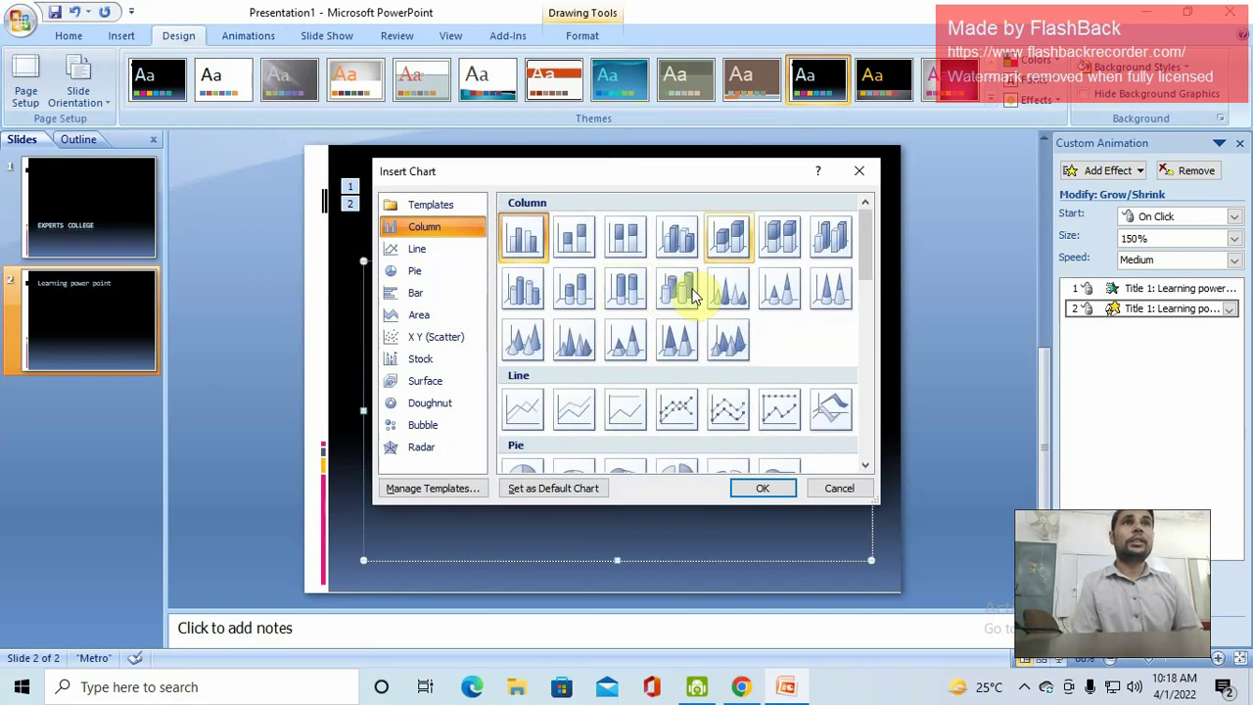
click(856, 172)
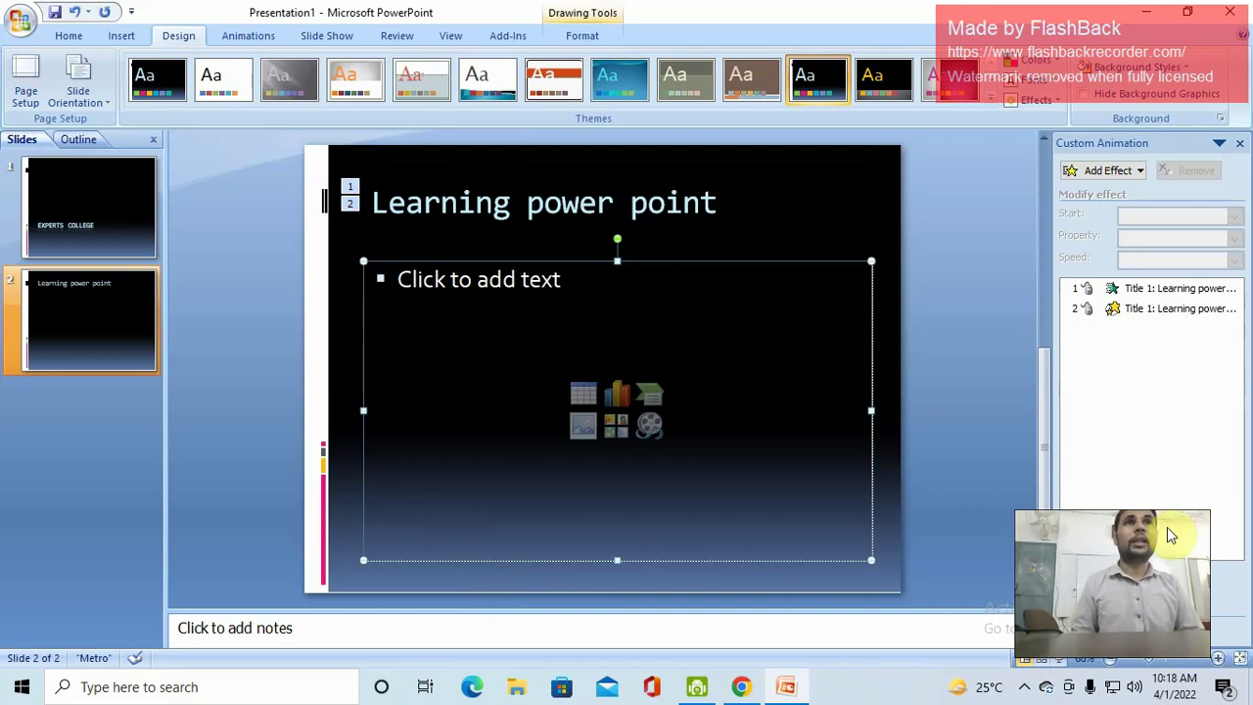
Step: Undo the recent changes to the title's animations
click(1121, 510)
key(ctrl+z)
key(ctrl+z)
key(ctrl+z)
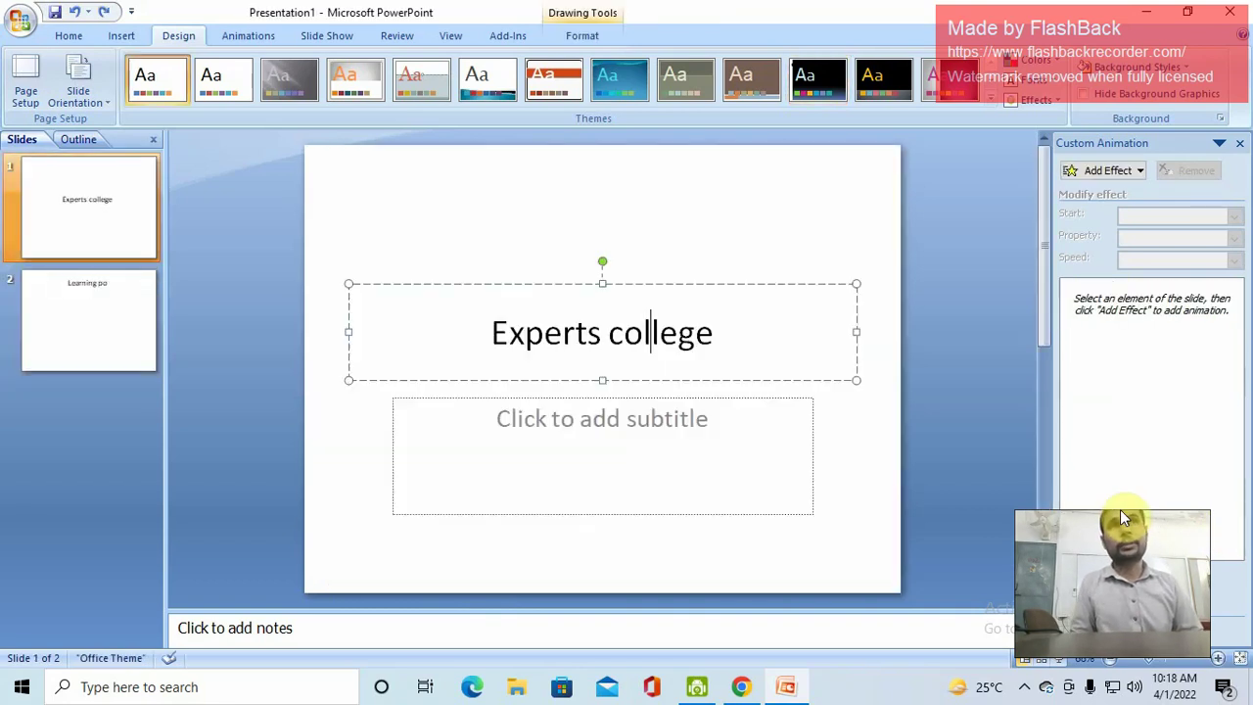
key(ctrl+z)
key(ctrl+z)
key(ctrl+z)
key(ctrl+z)
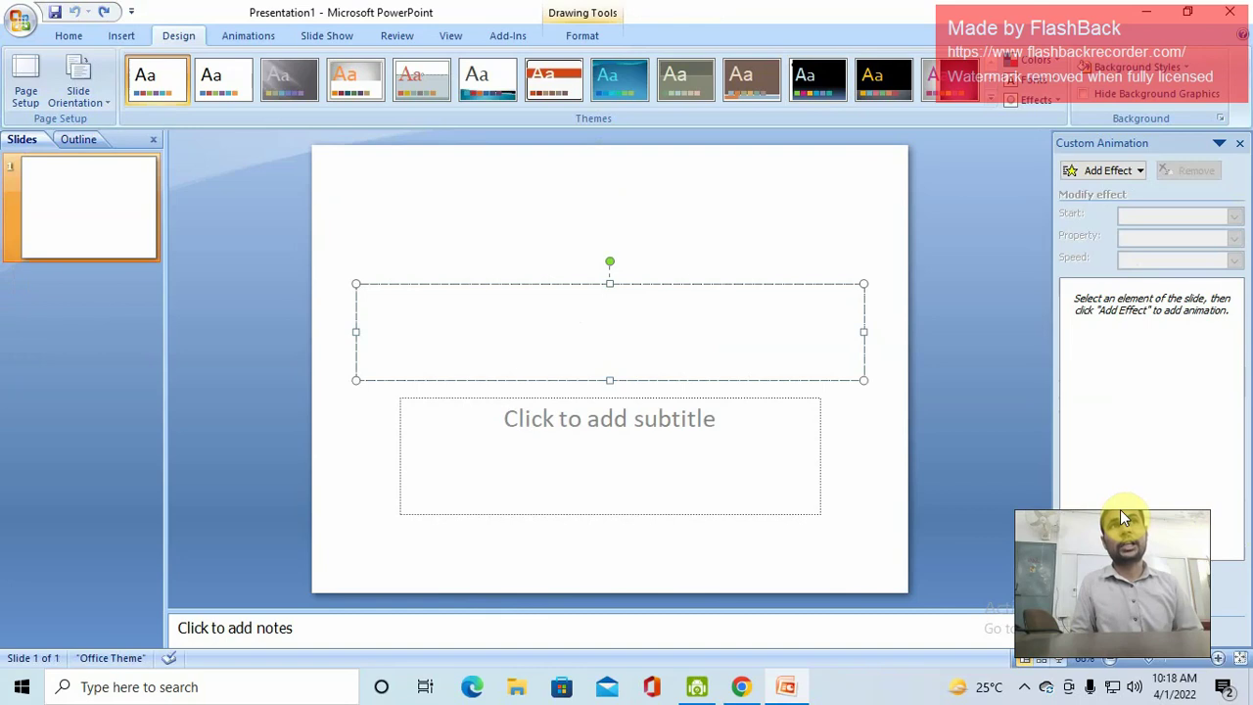
right_click(94, 212)
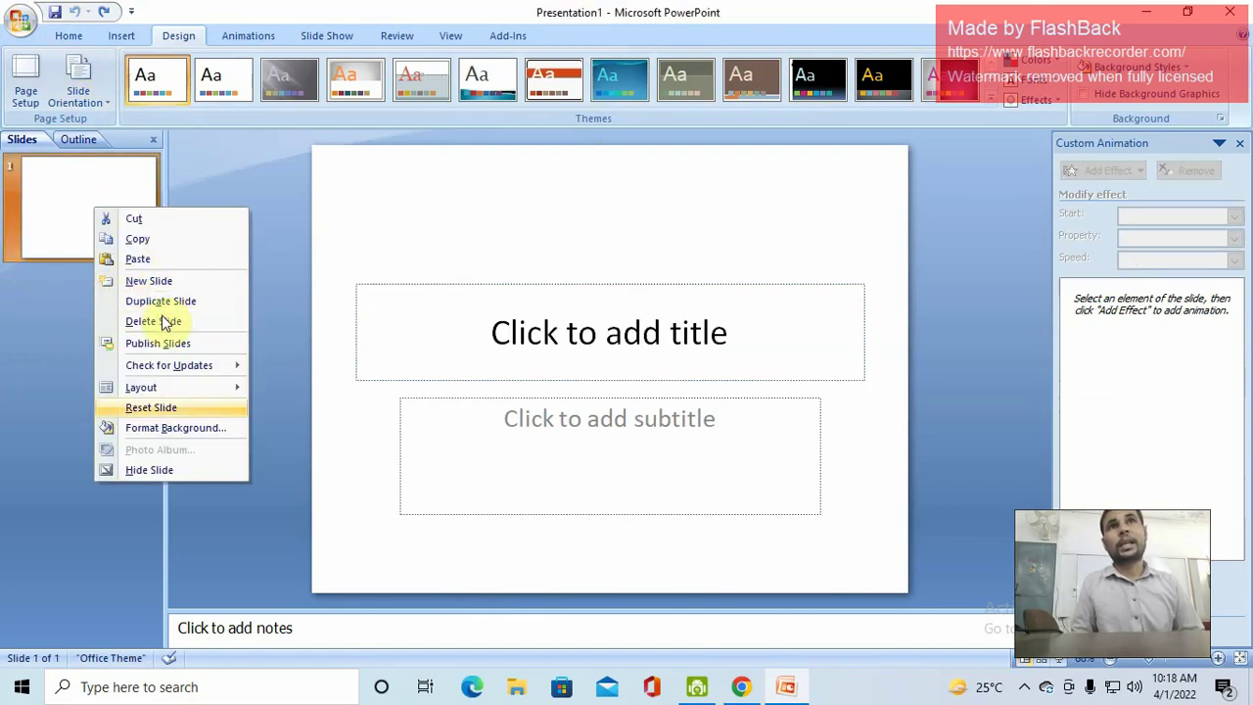
click(75, 365)
Step: Add a Blank-layout slide and delete the original title slide, leaving one blank slide
click(69, 35)
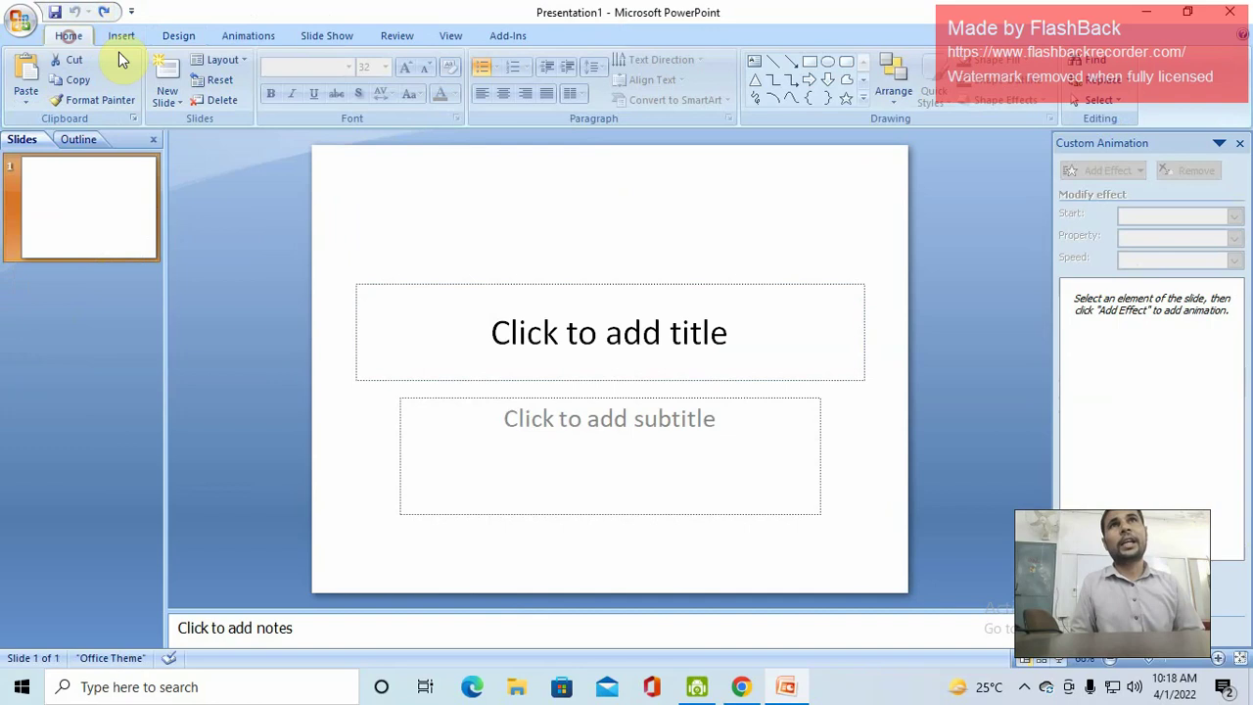
click(167, 102)
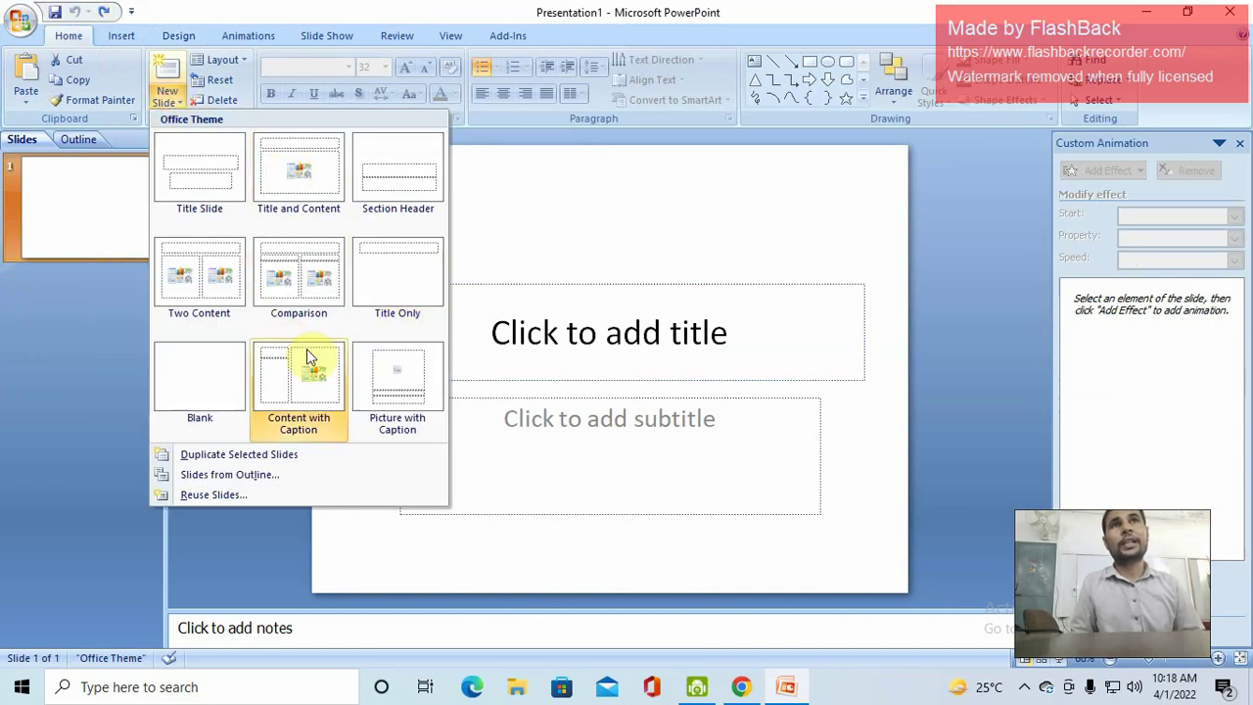
click(210, 384)
click(408, 364)
click(87, 200)
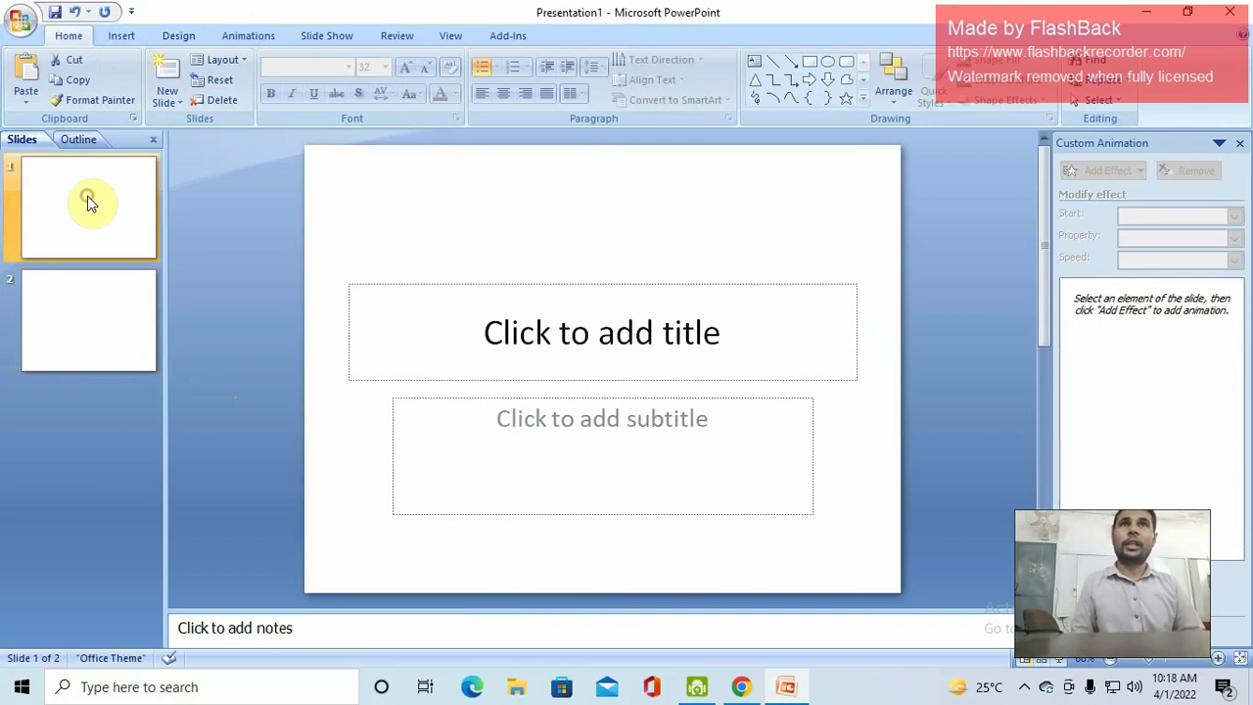
key(Delete)
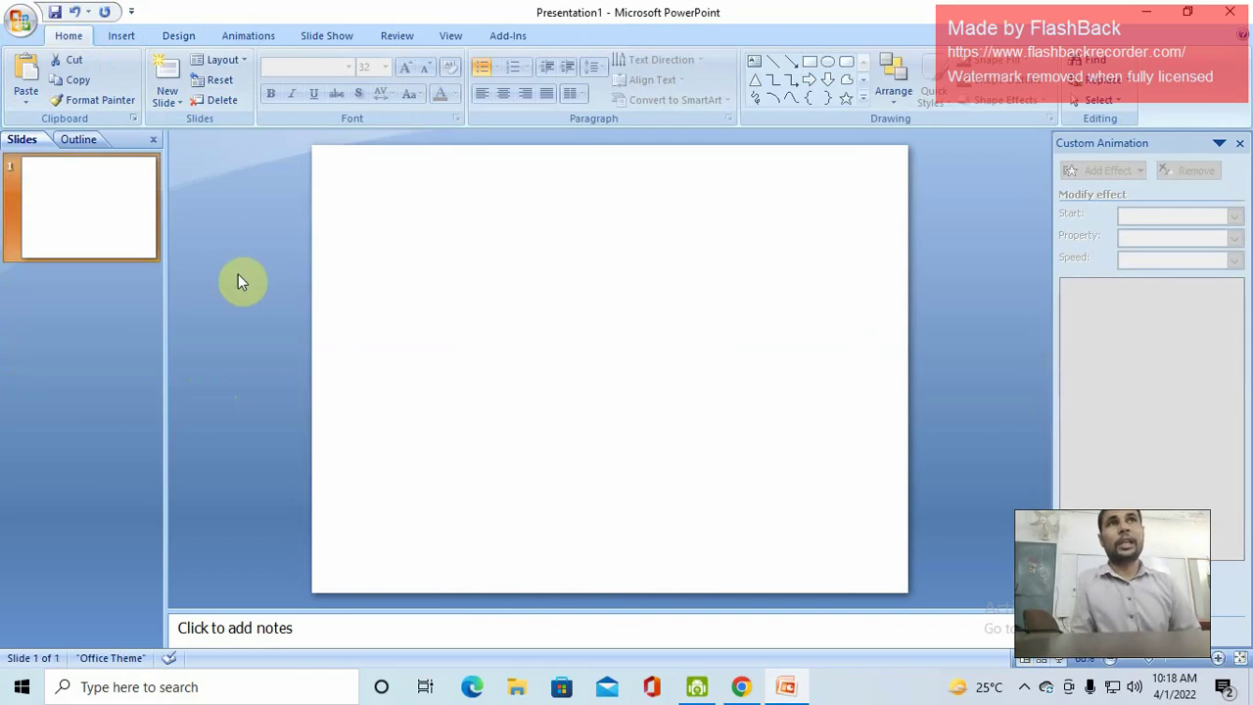
click(109, 224)
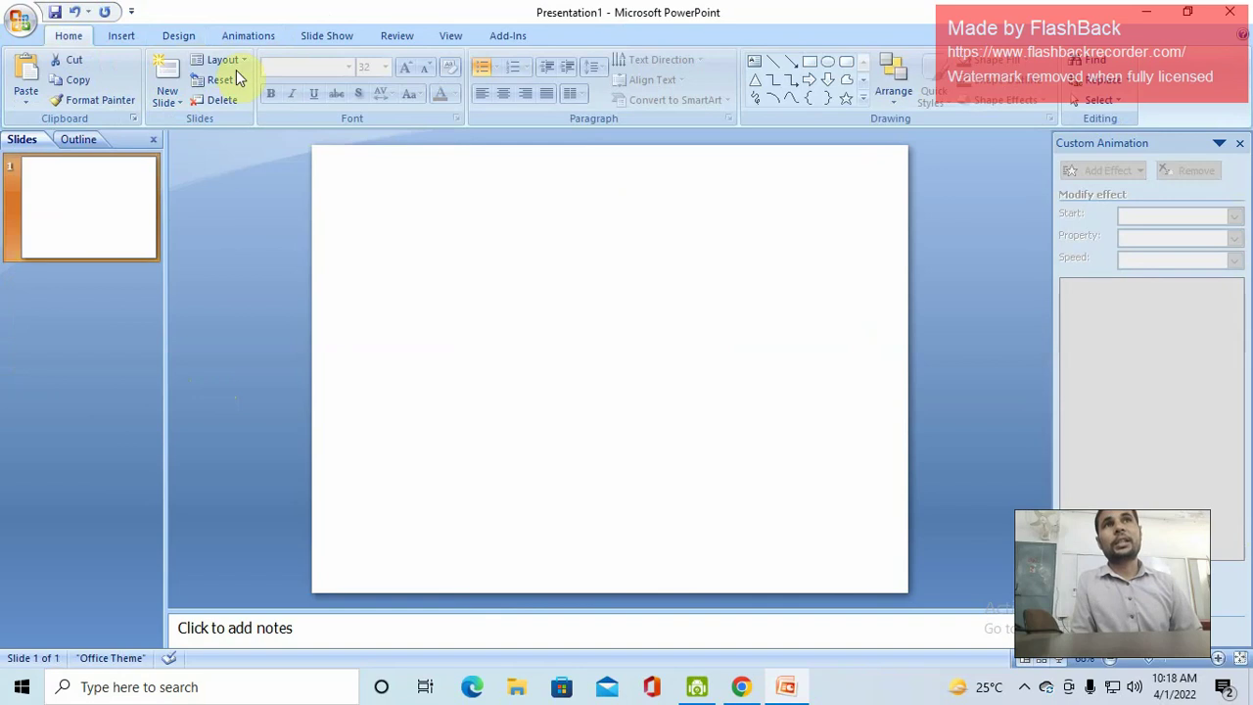
click(121, 36)
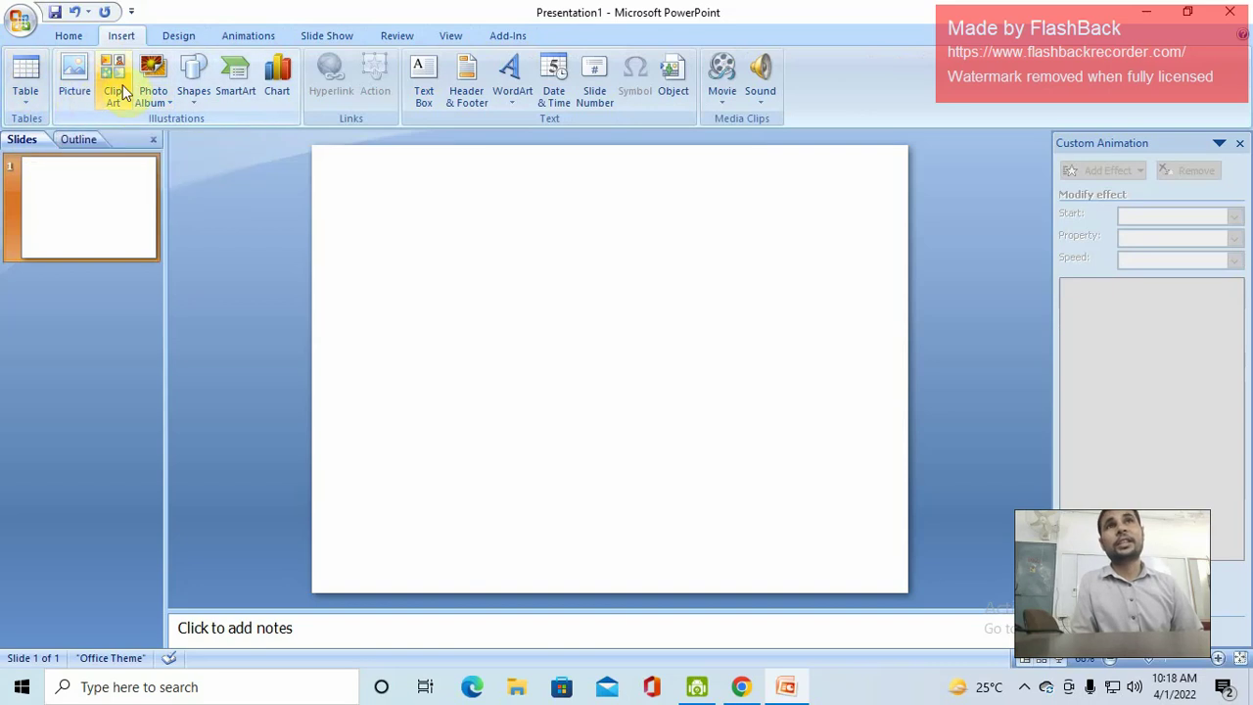
Step: Search Clip Art for 'cat' including Office Online, closing the Custom Animation pane
click(113, 87)
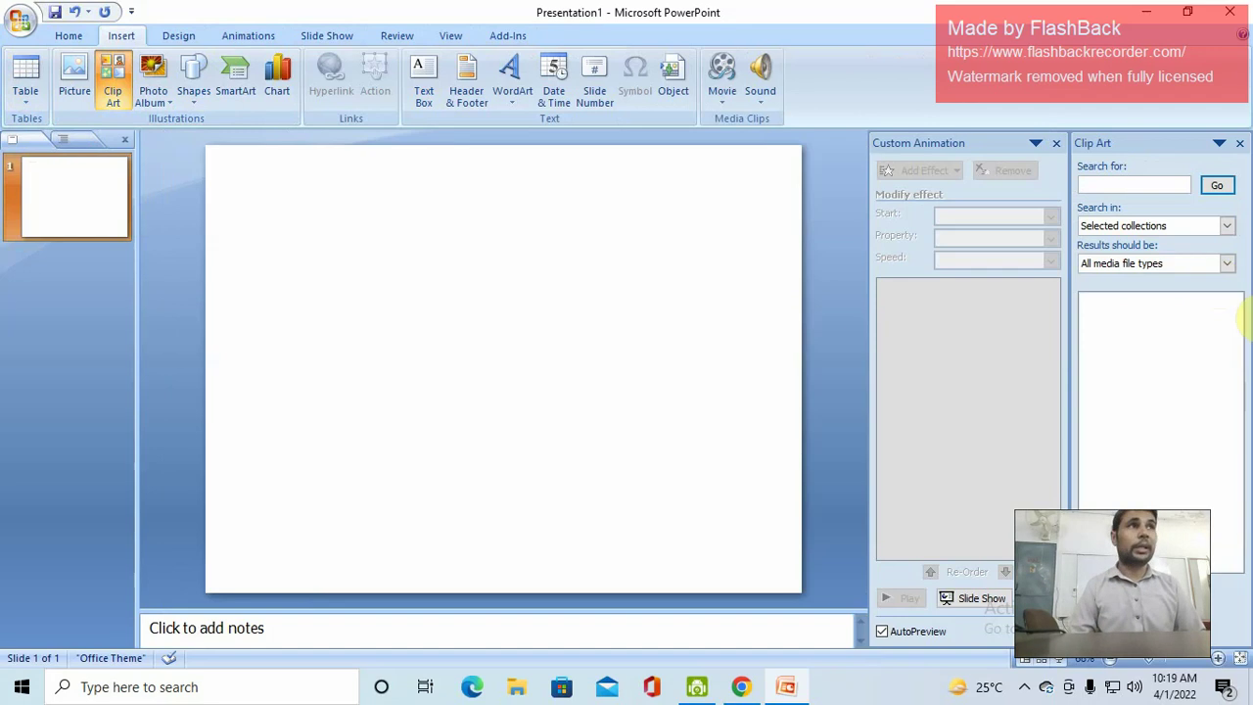
click(1136, 186)
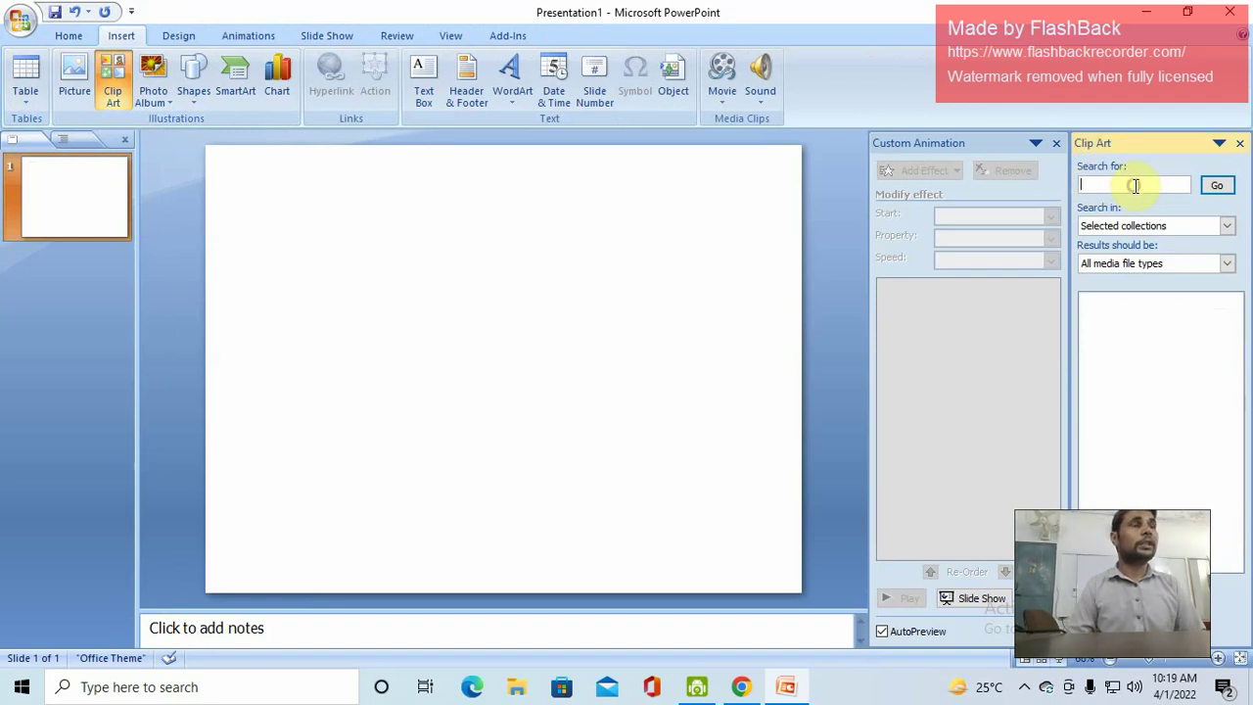
click(1058, 143)
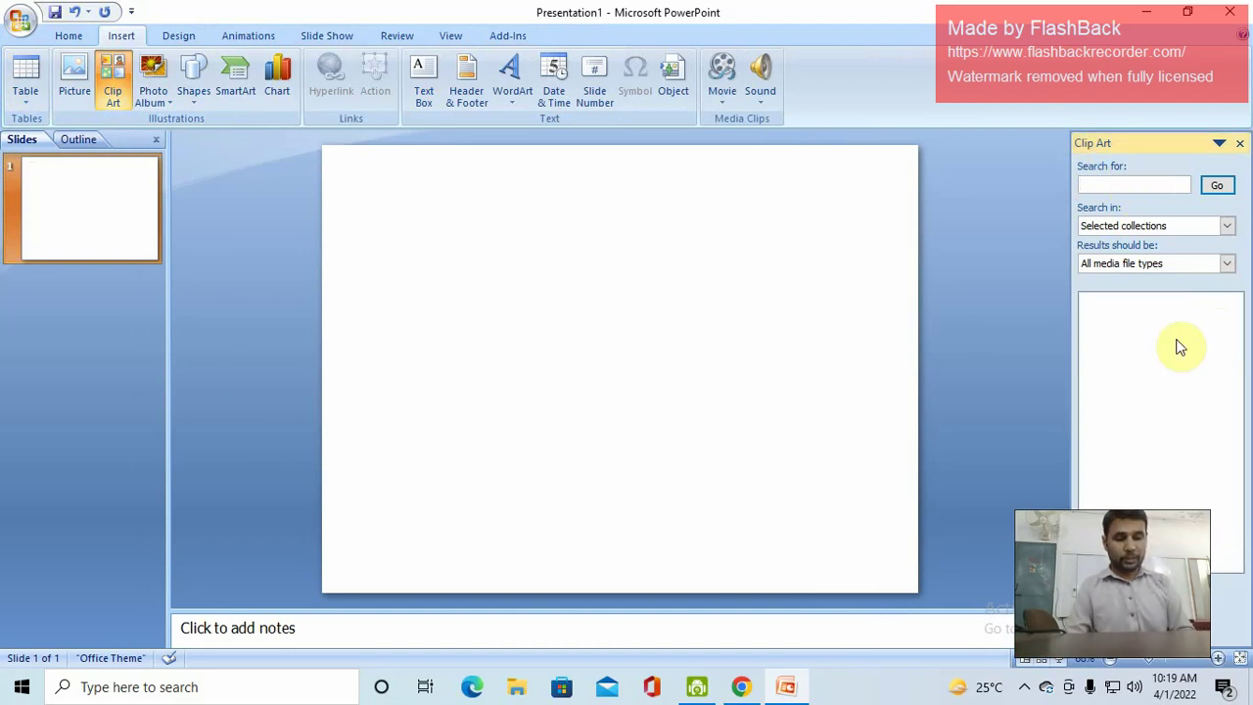
text(cat)
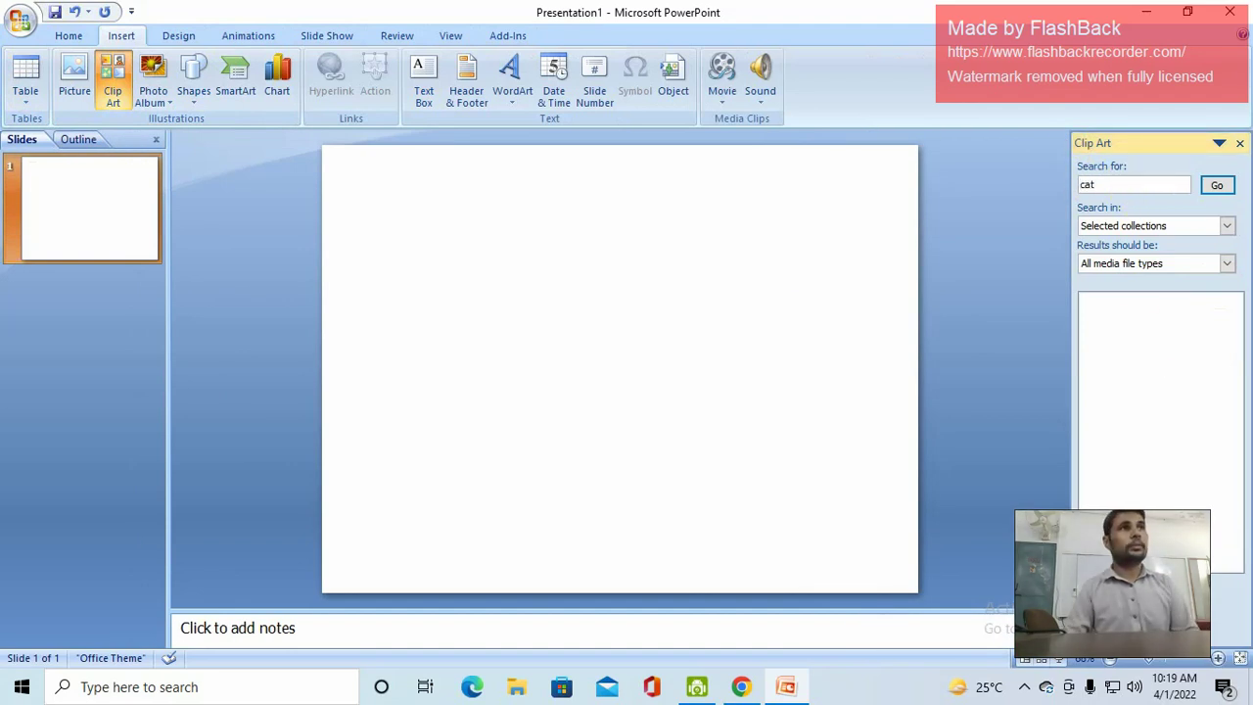
click(1218, 186)
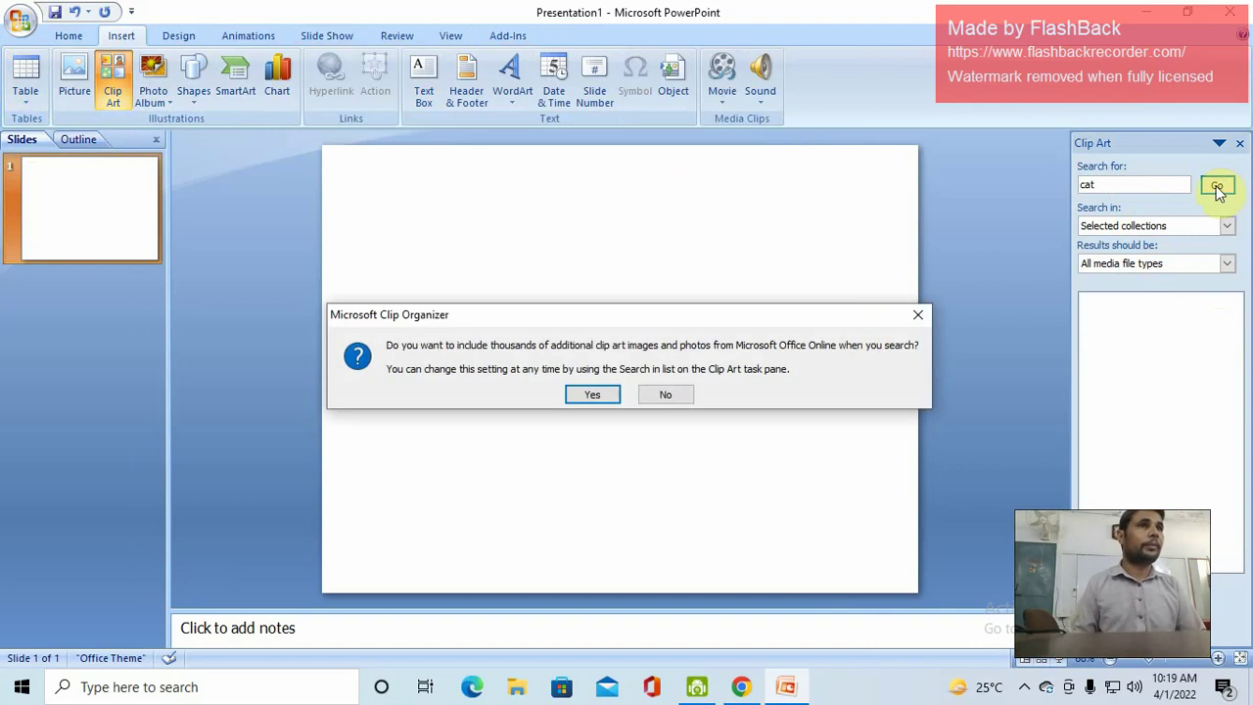
click(592, 395)
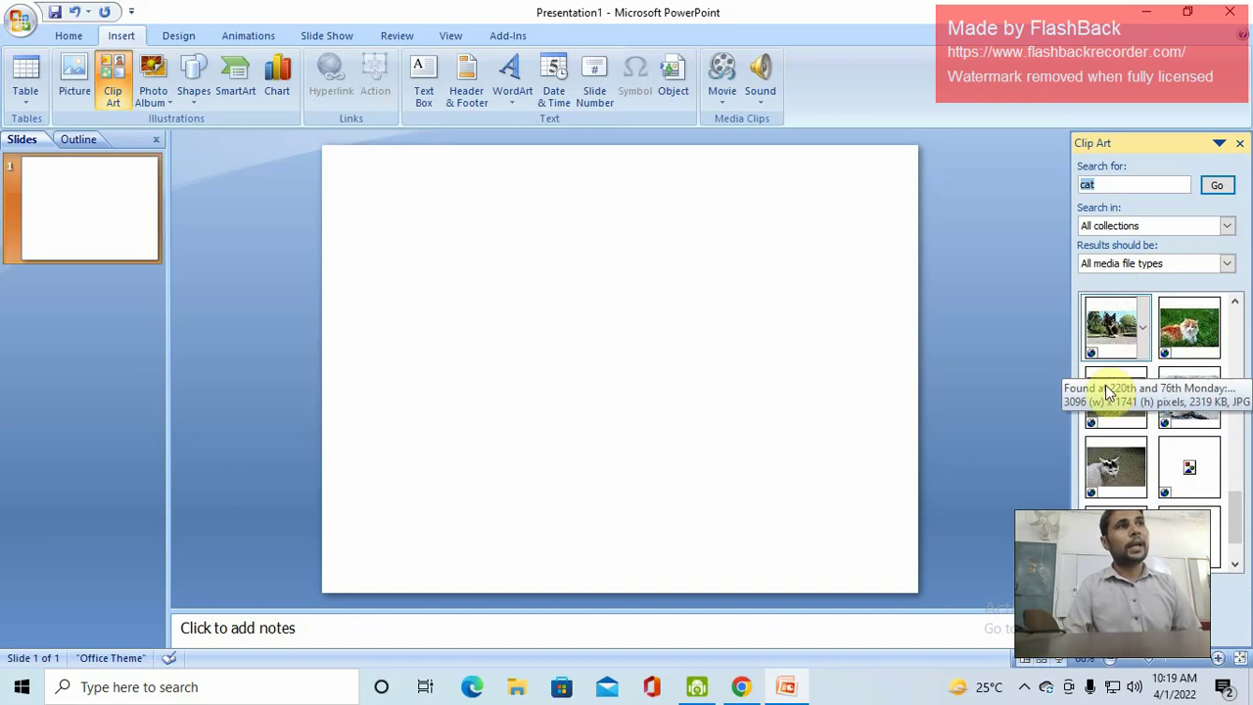
Step: Try dragging the first cat photo onto the slide, then open that clip's dropdown menu
drag(1112, 333, 675, 348)
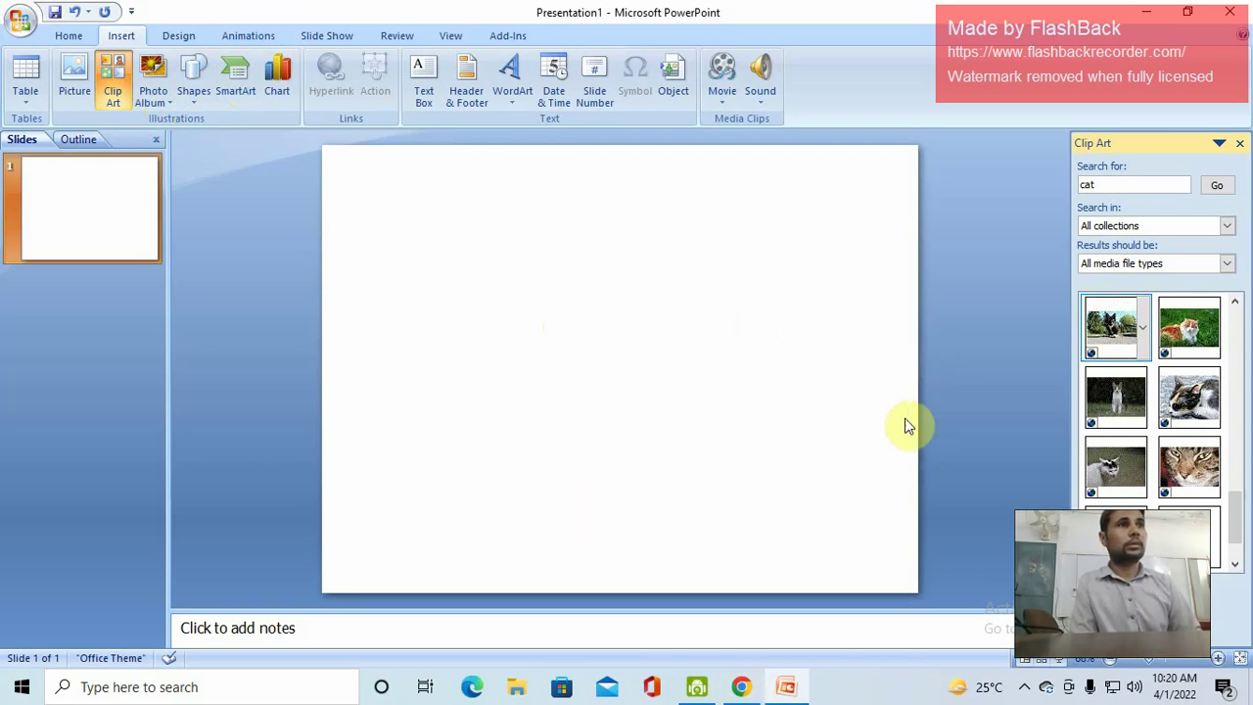
click(752, 315)
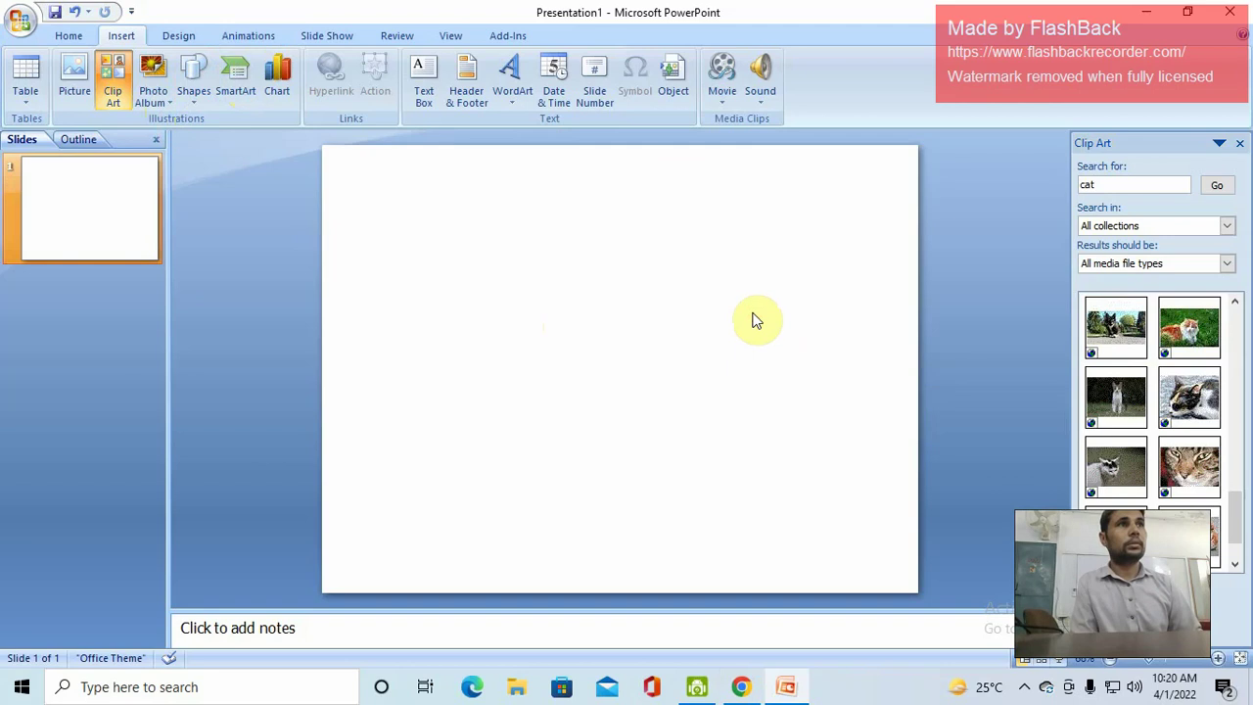
mouse_move(1115, 327)
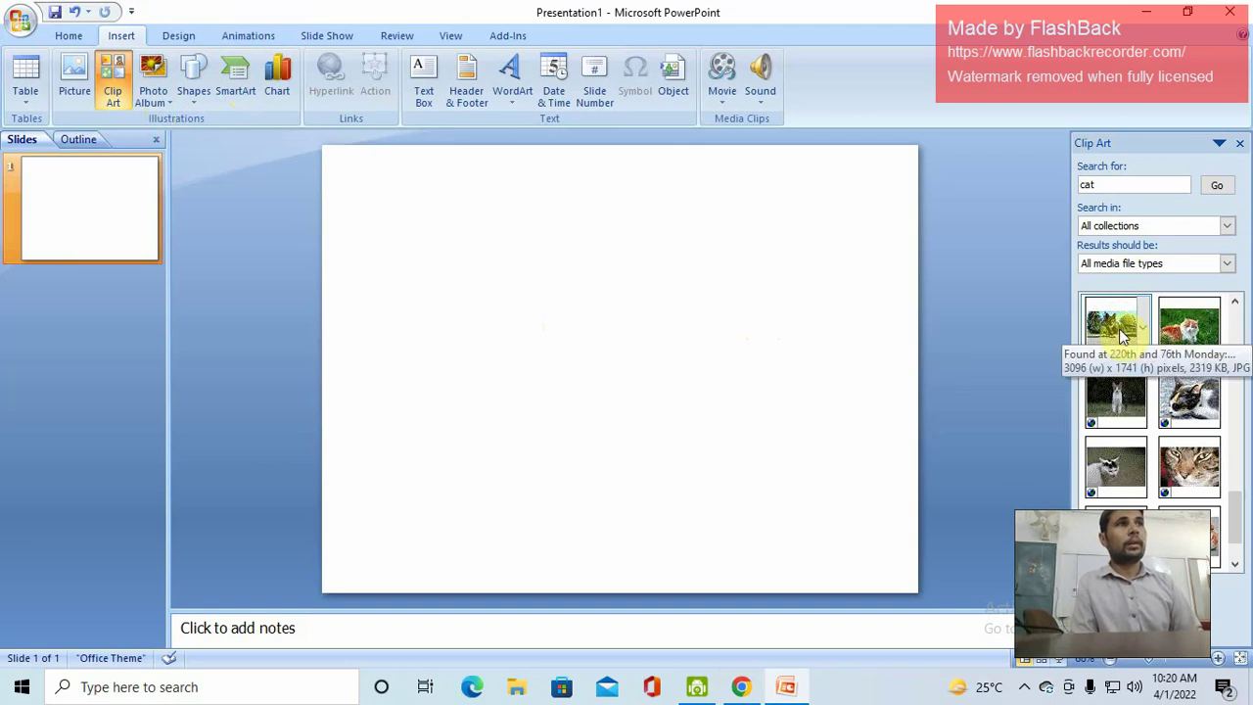
click(1140, 335)
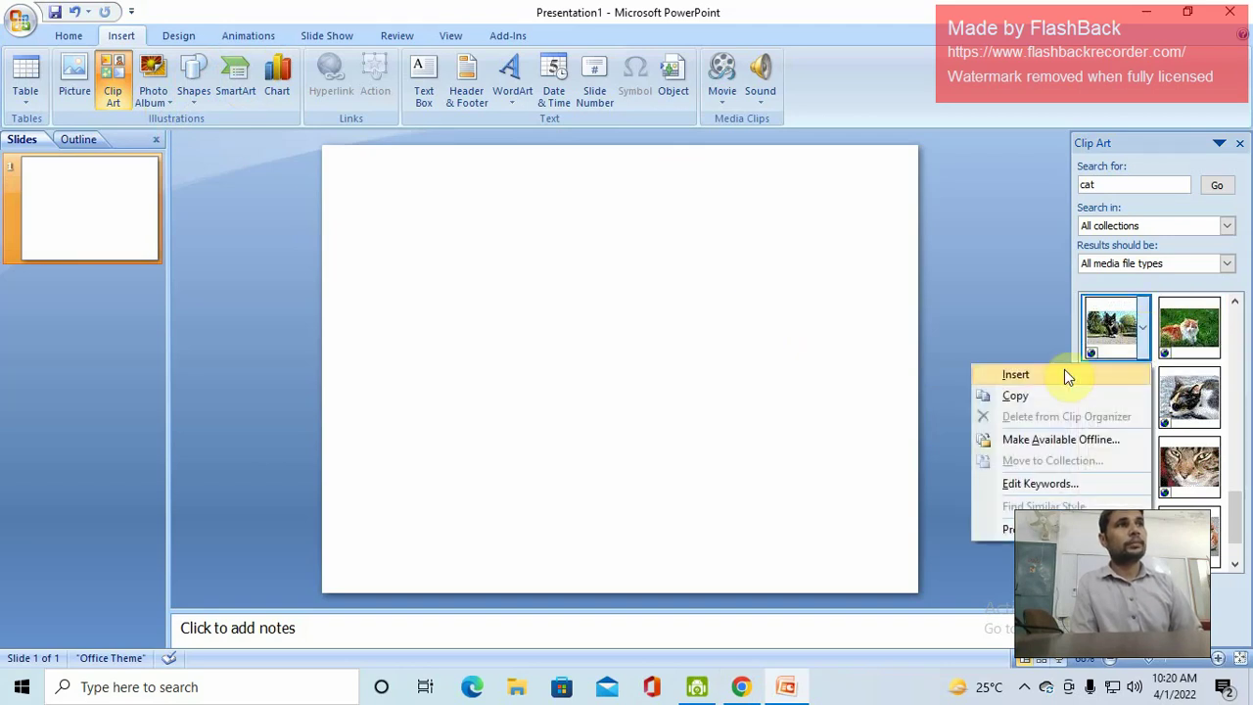
Step: Insert the first black-and-white cat clip onto the slide and select it
click(1022, 380)
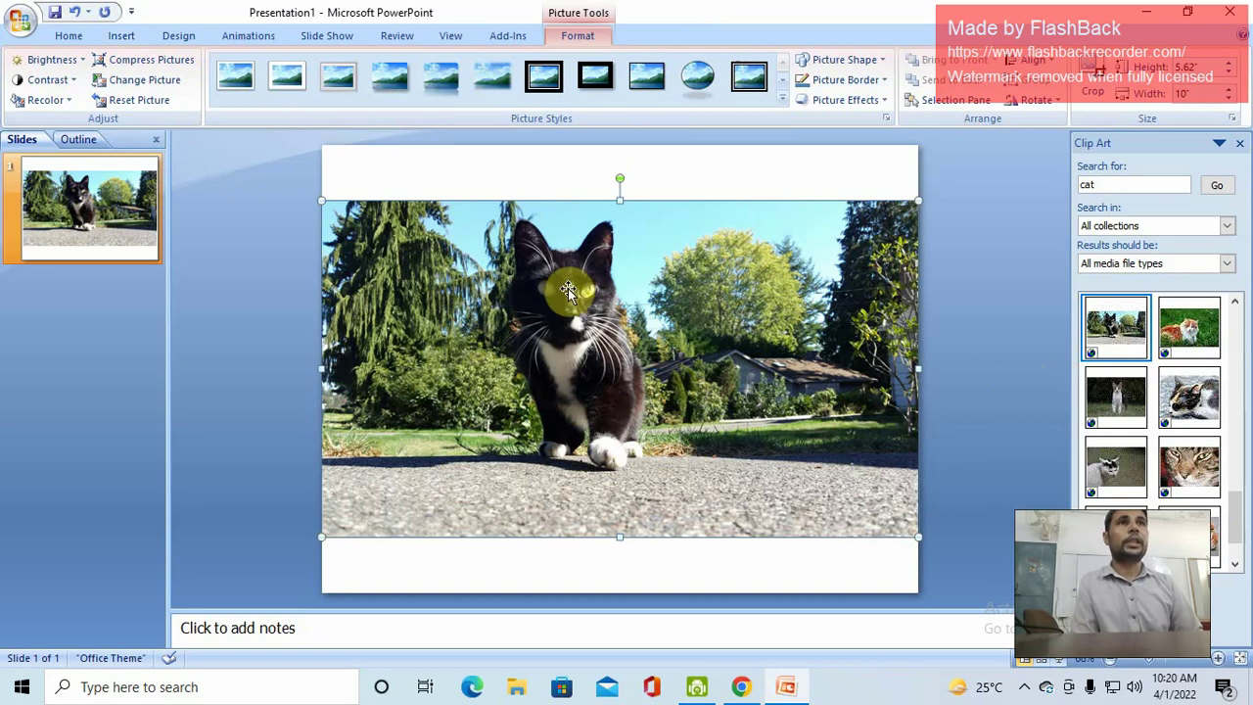
mouse_move(1116, 327)
click(1148, 335)
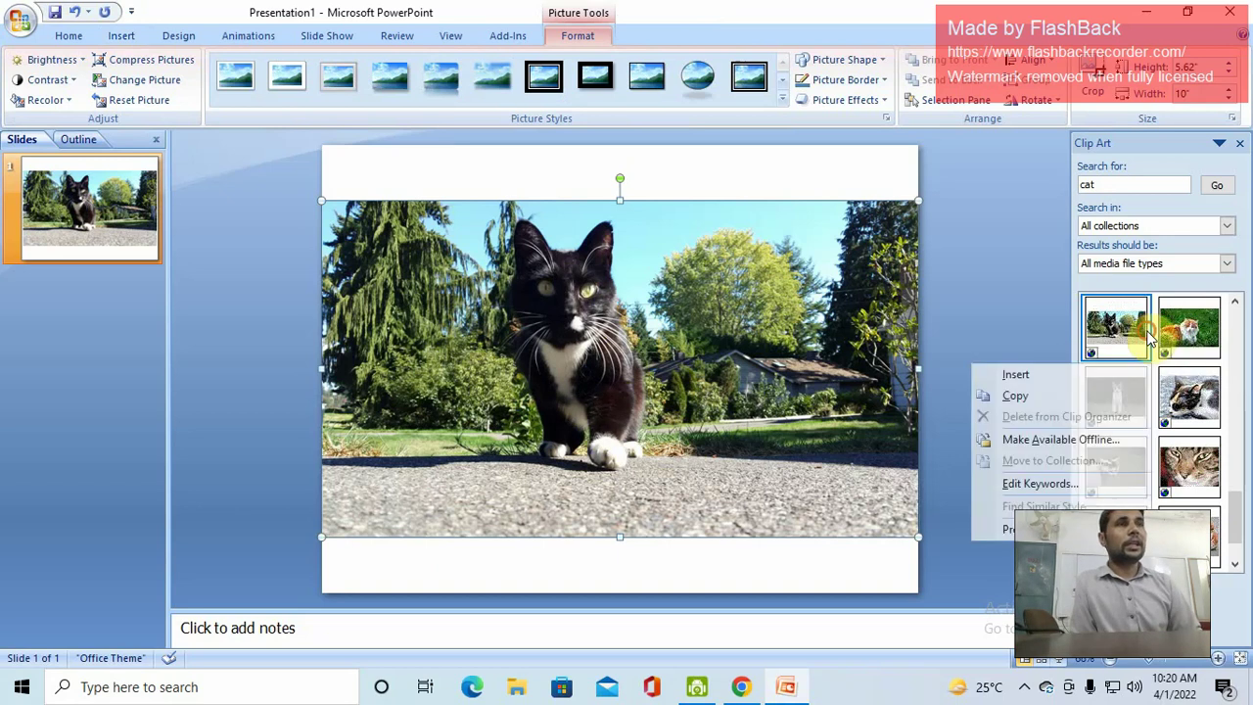
click(576, 295)
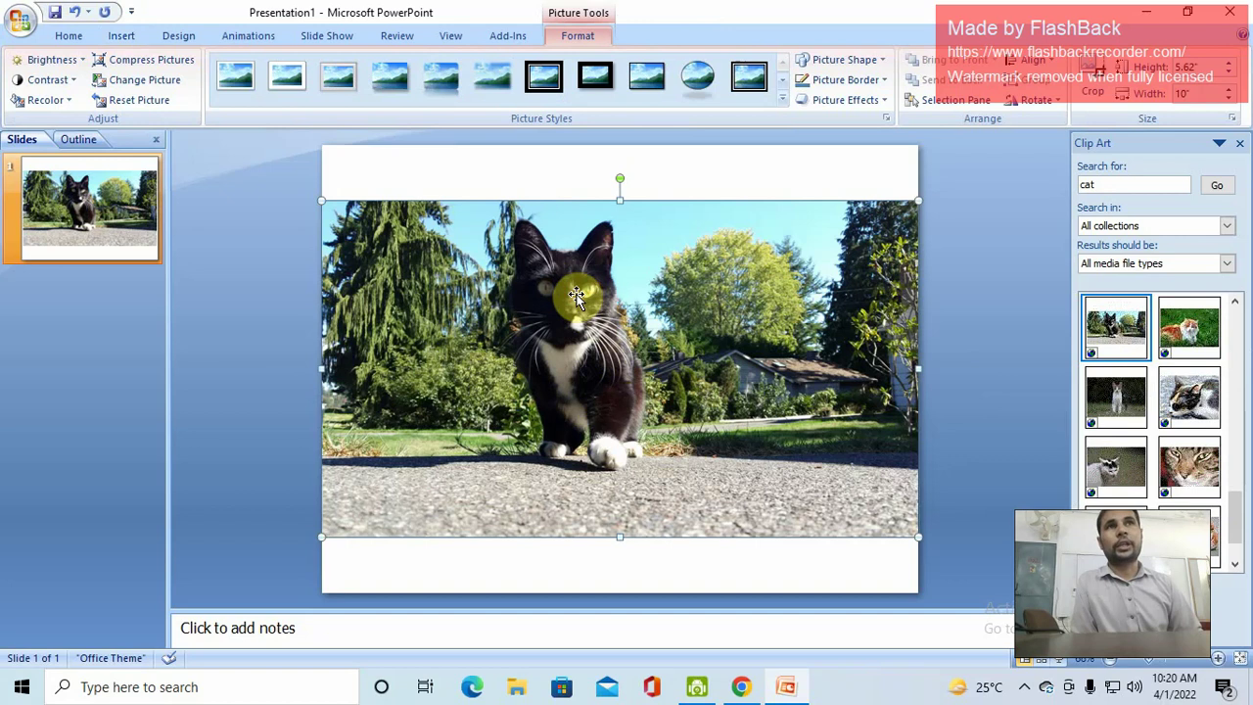
click(703, 172)
click(579, 372)
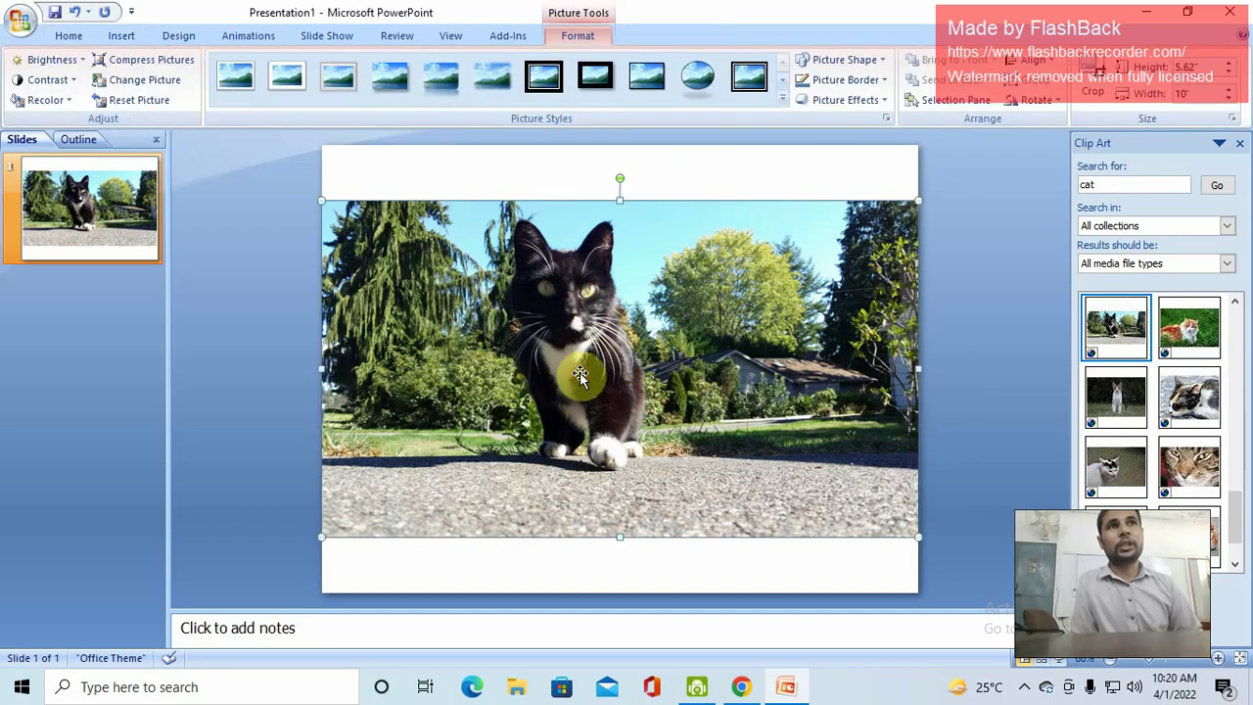
Step: Try Soft Edge and Oval styles, settle on a plain borderless picture, and nudge it down
click(501, 90)
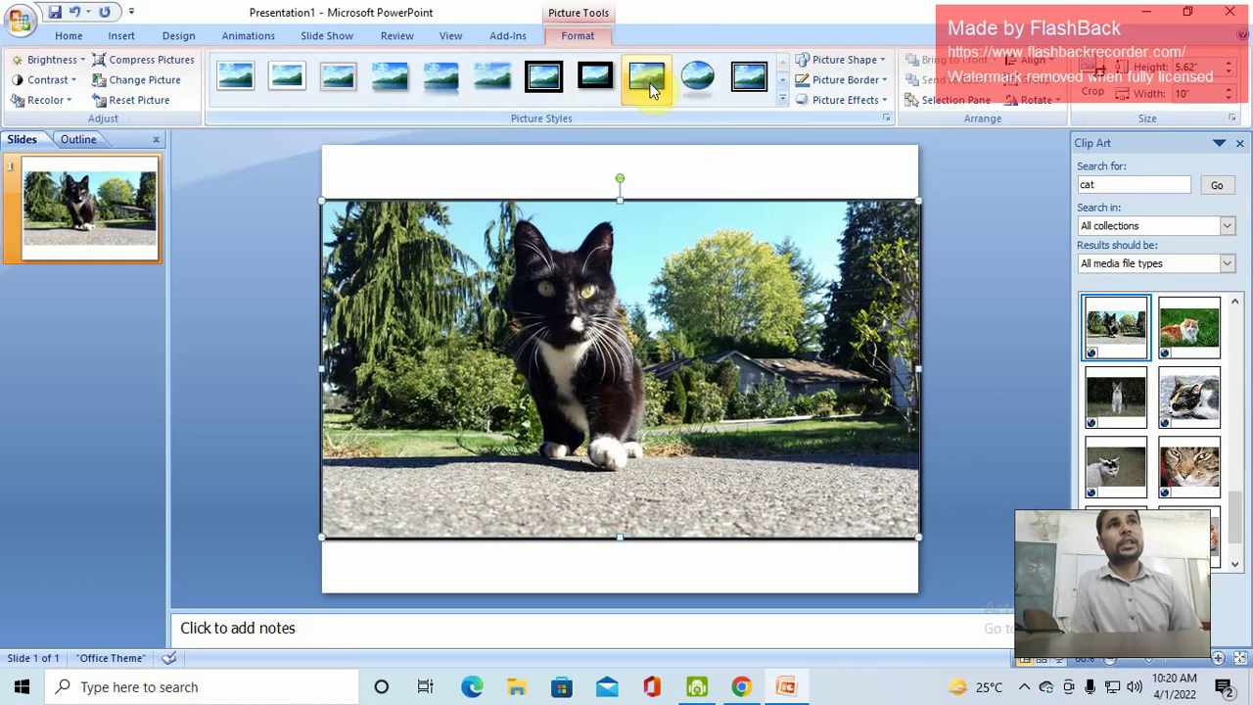
click(699, 77)
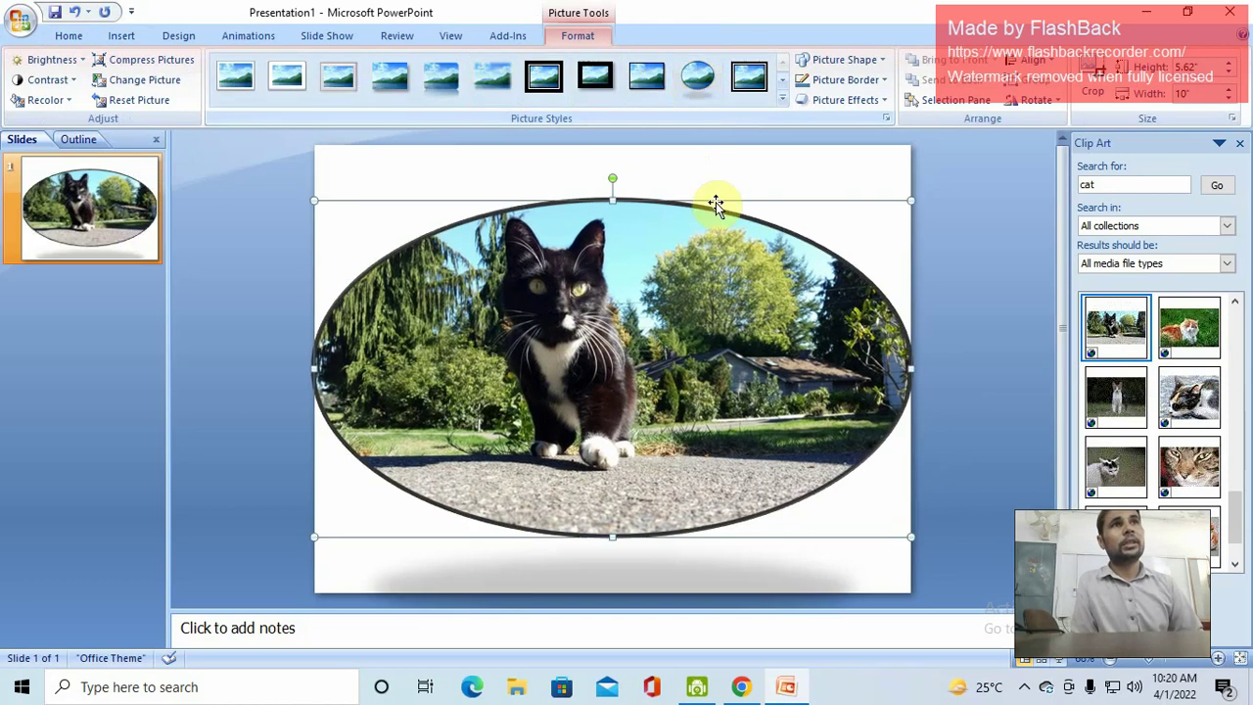
click(783, 98)
click(559, 124)
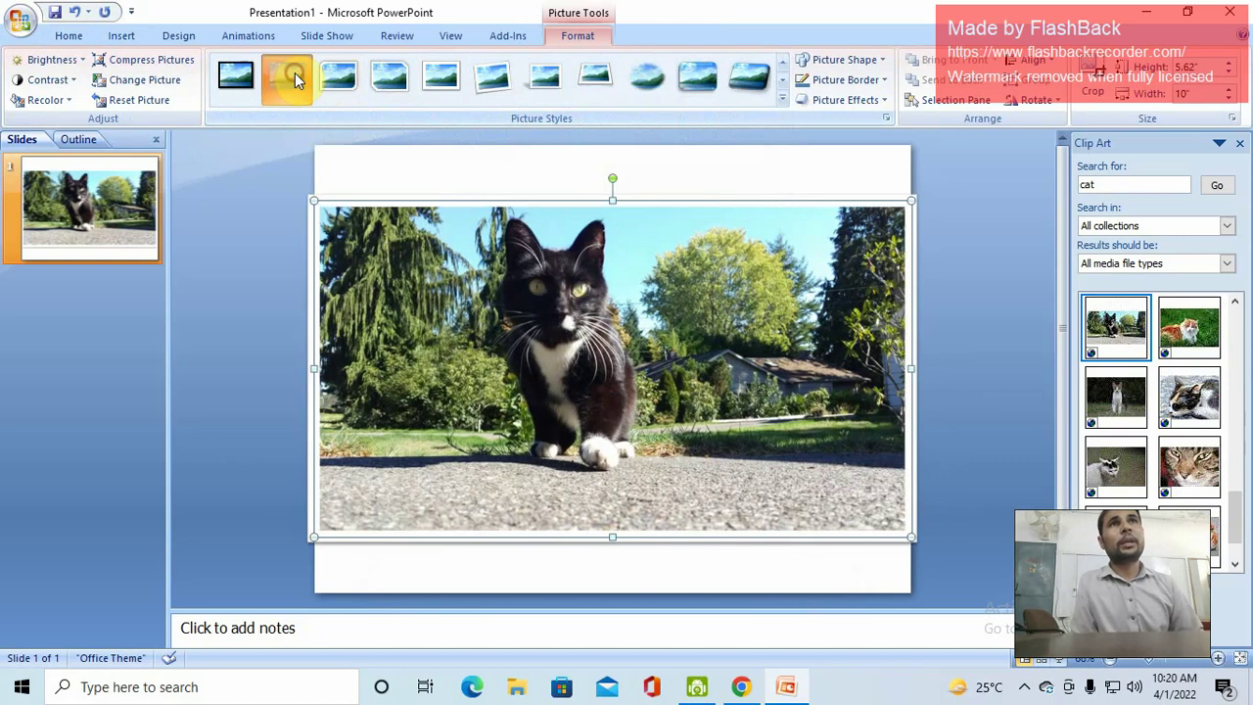
click(290, 75)
click(494, 186)
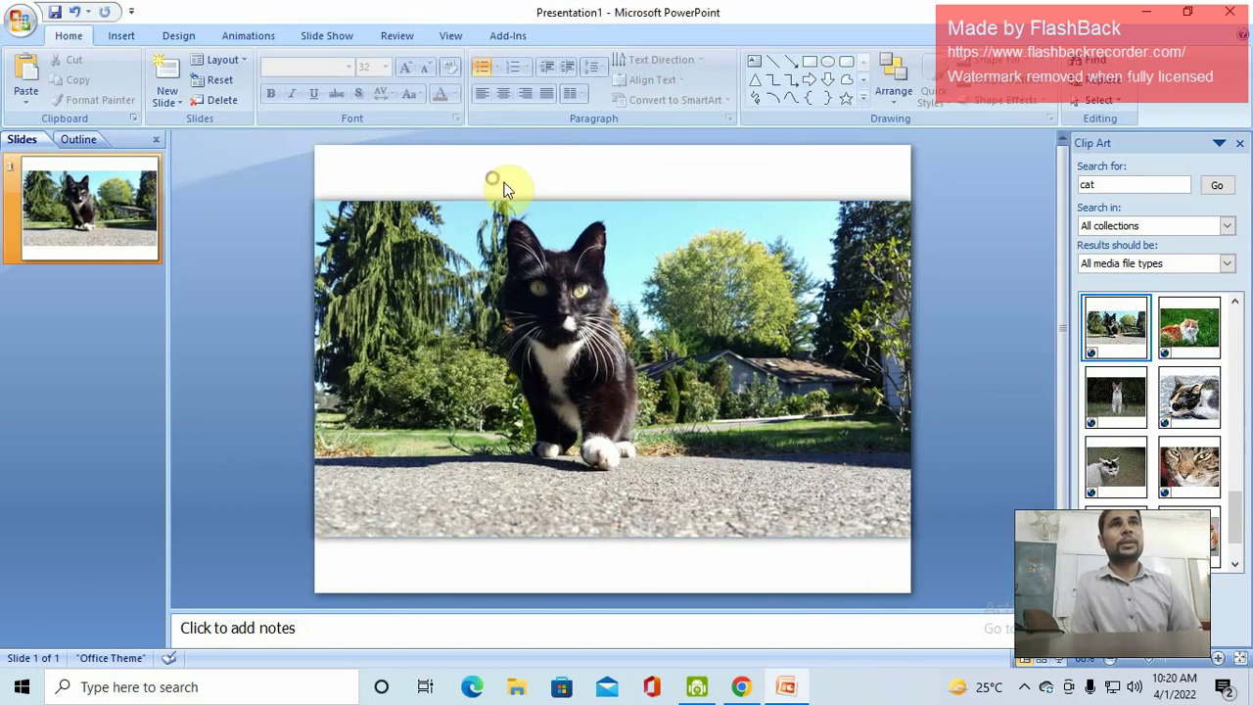
click(583, 364)
key(Down)
key(Down)
key(Down)
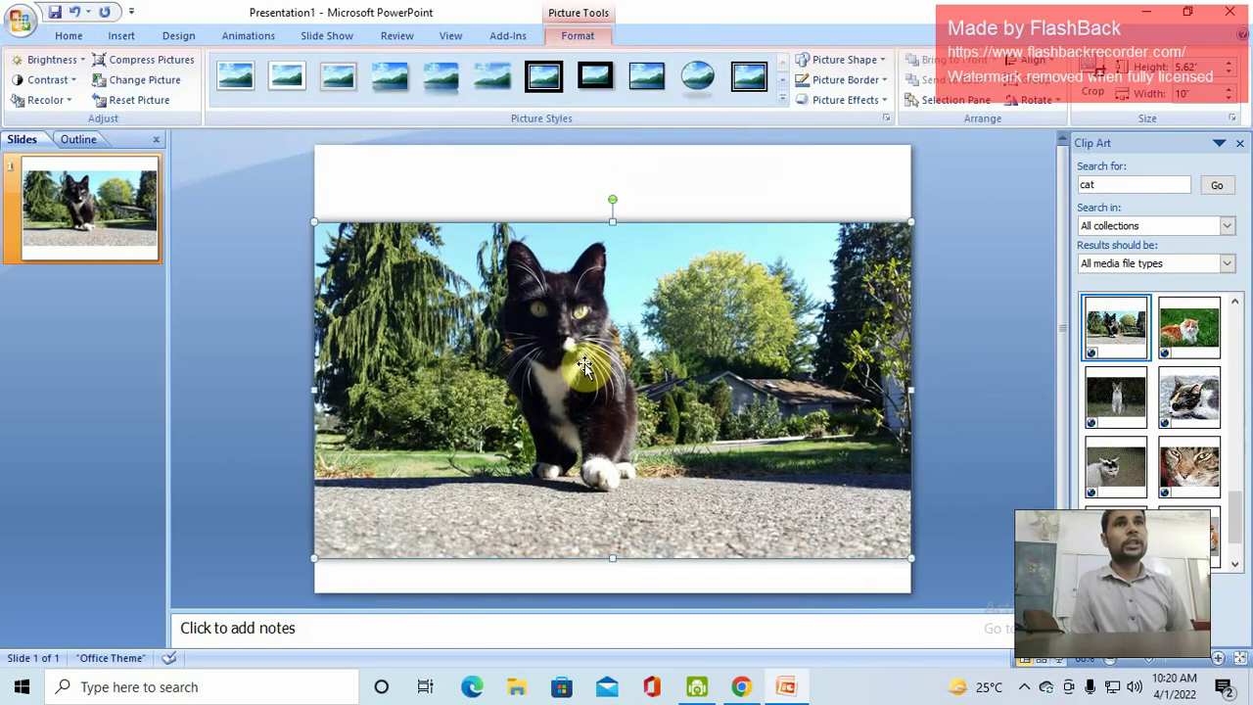
key(Down)
key(Down)
key(Down)
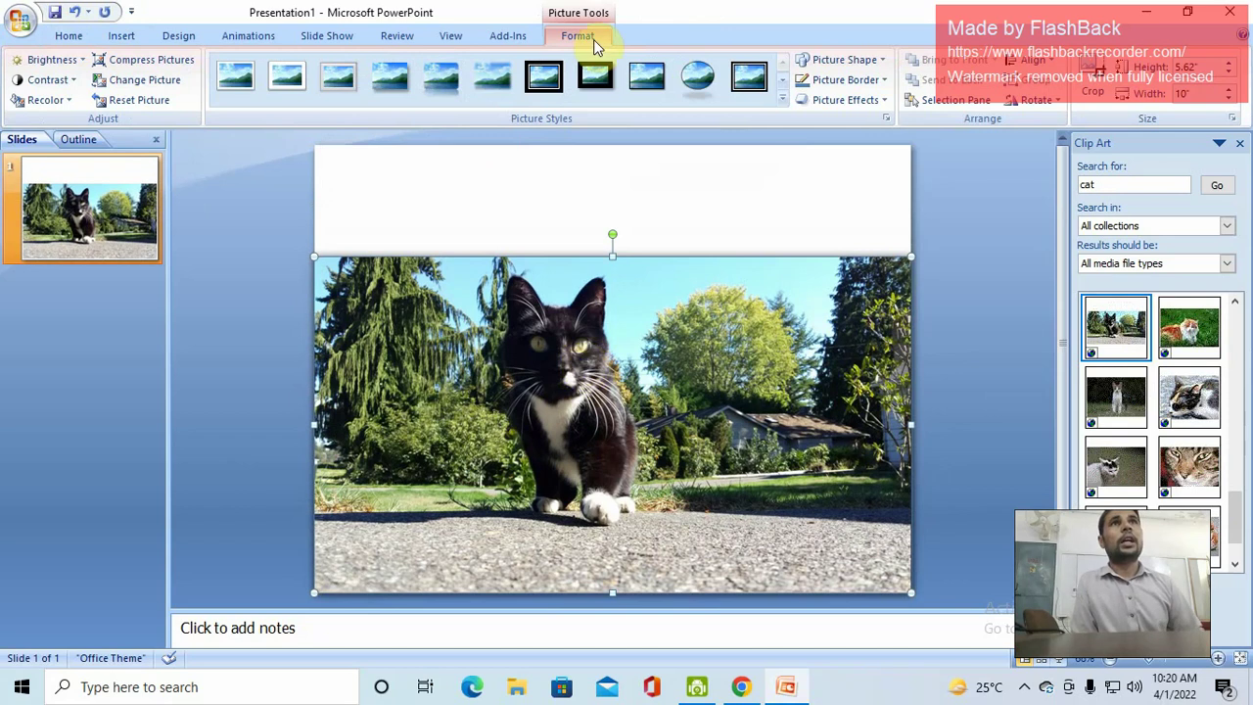
Step: Insert a WordArt box, move it to the top strip, and type 'What a beautiful Cat'
click(122, 37)
click(511, 78)
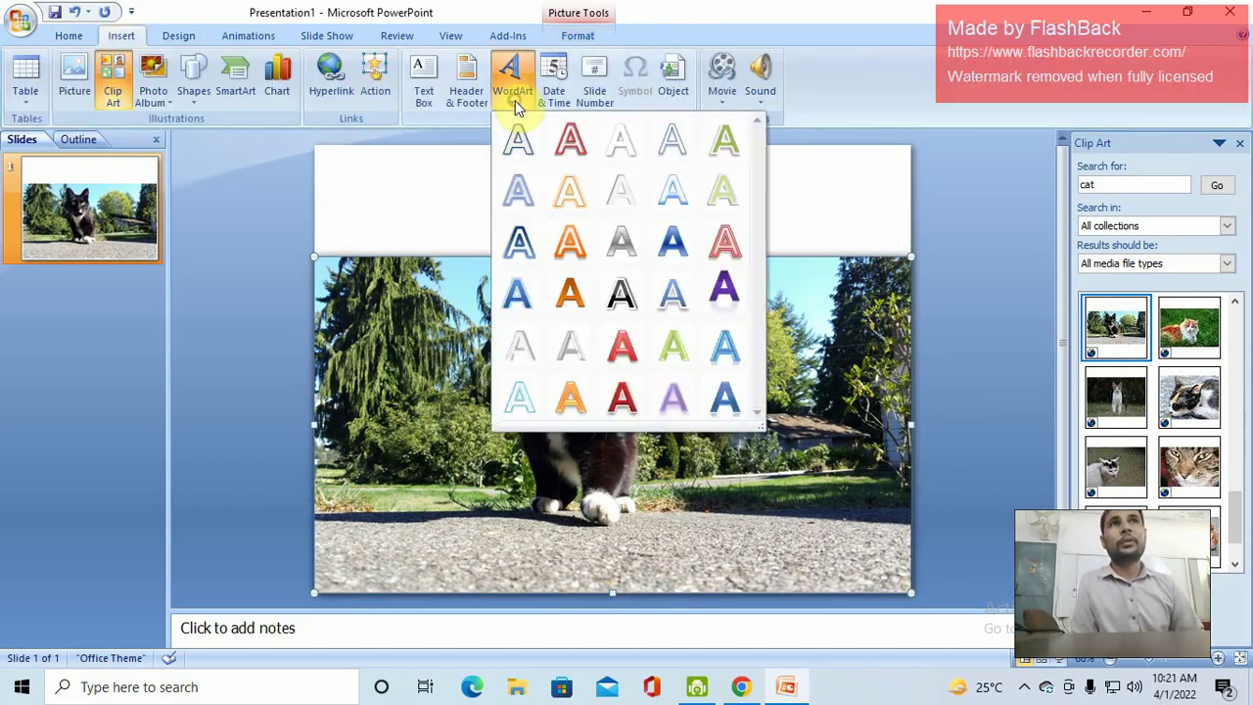
click(567, 147)
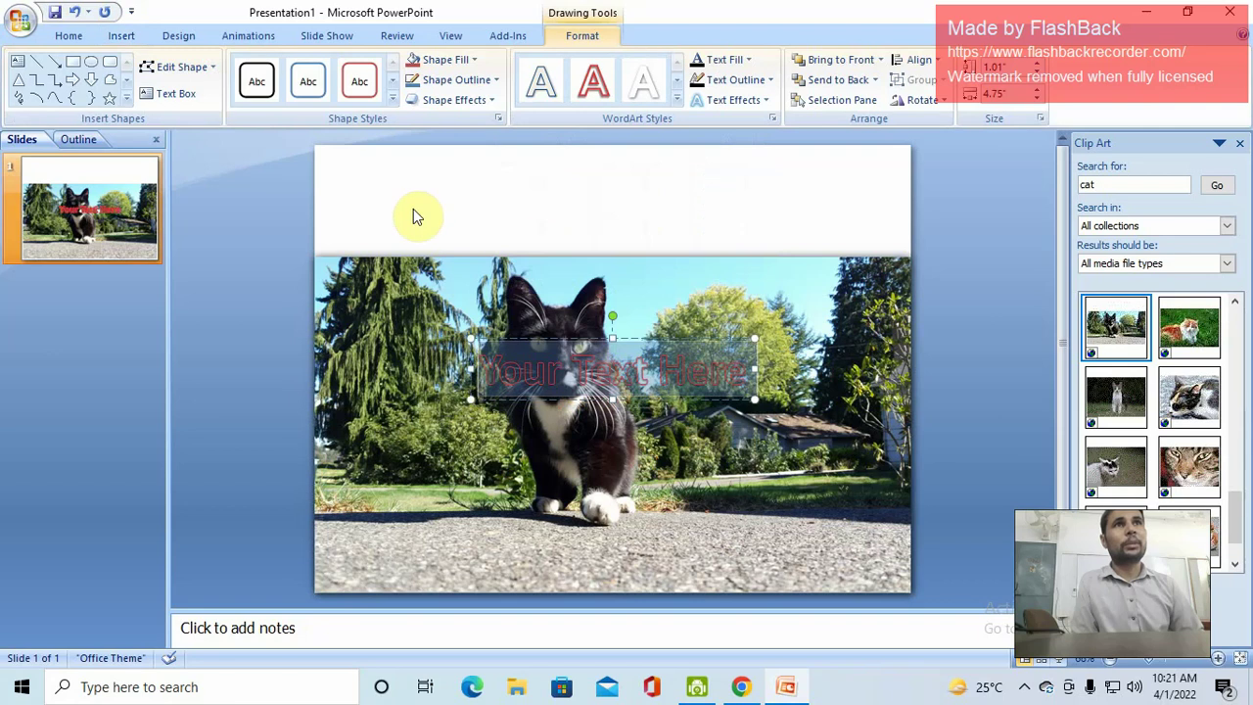
drag(592, 342, 576, 177)
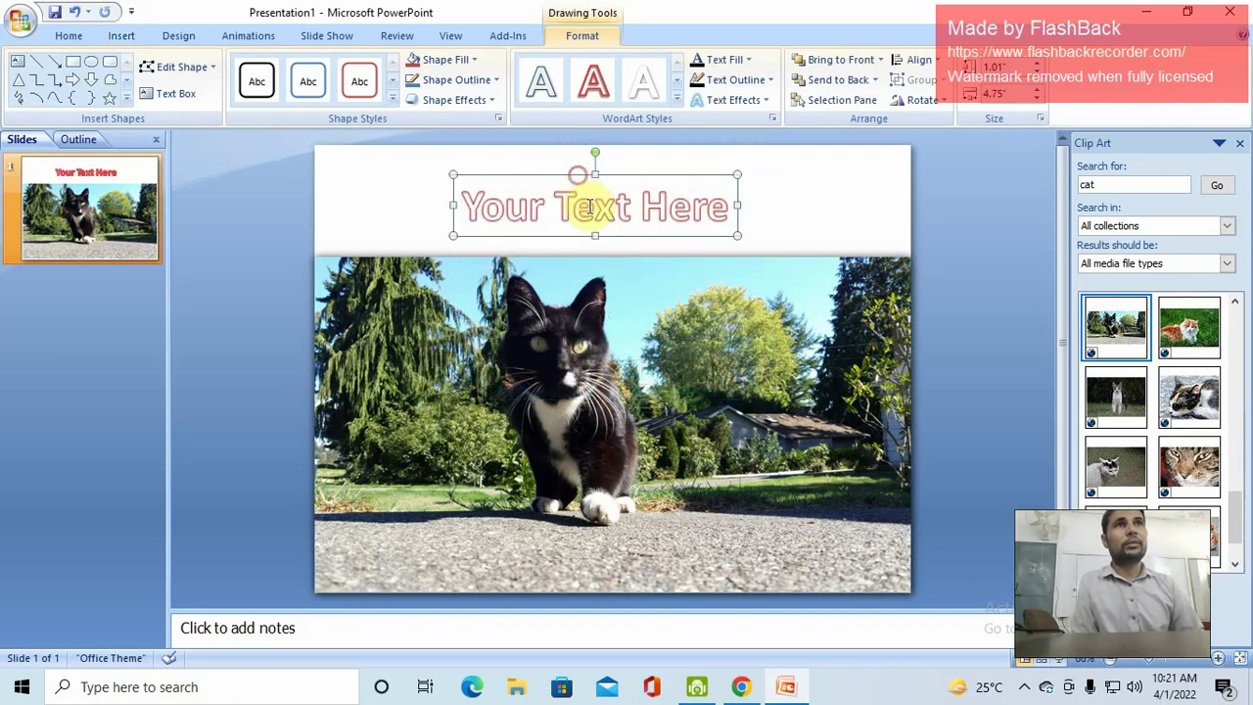
drag(725, 210, 468, 208)
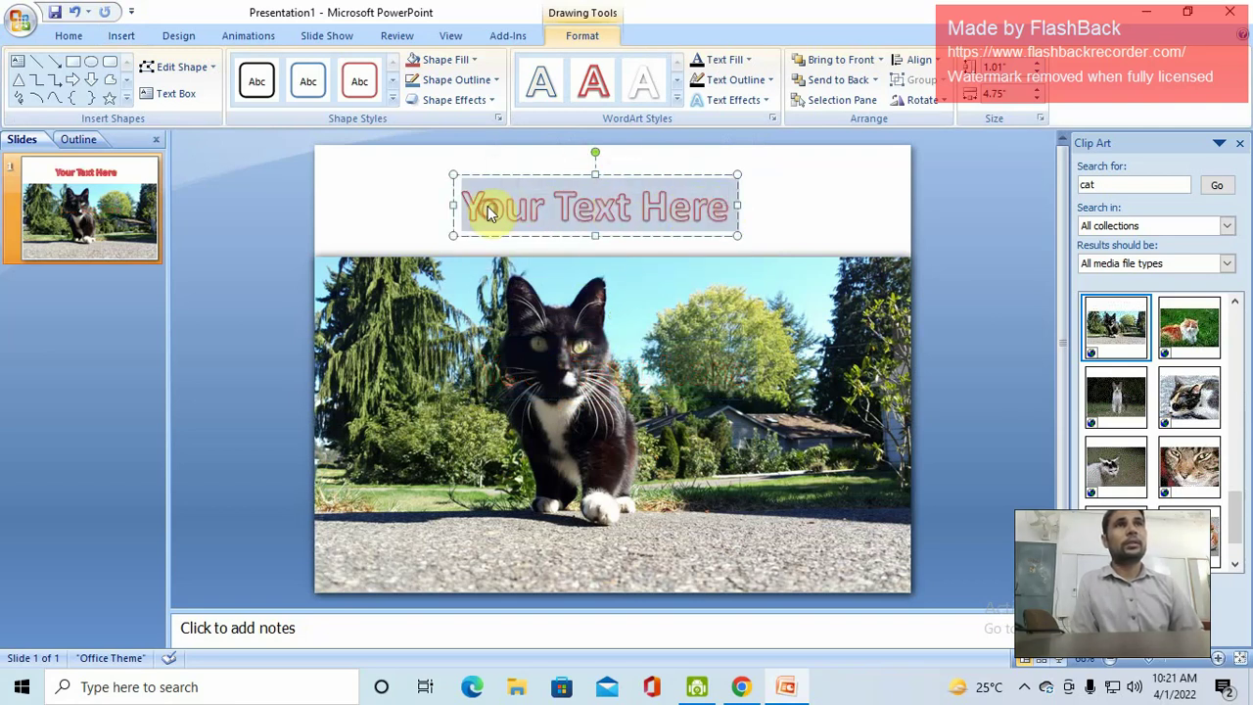
text(What)
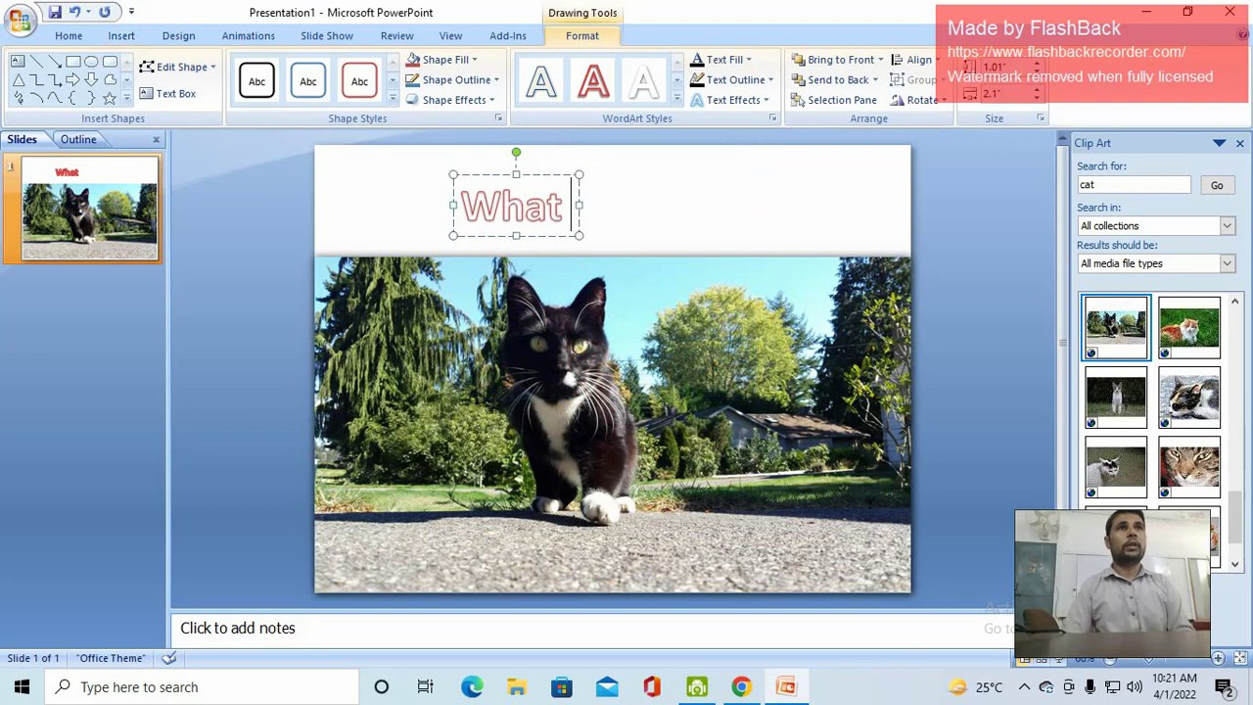
text( a beau)
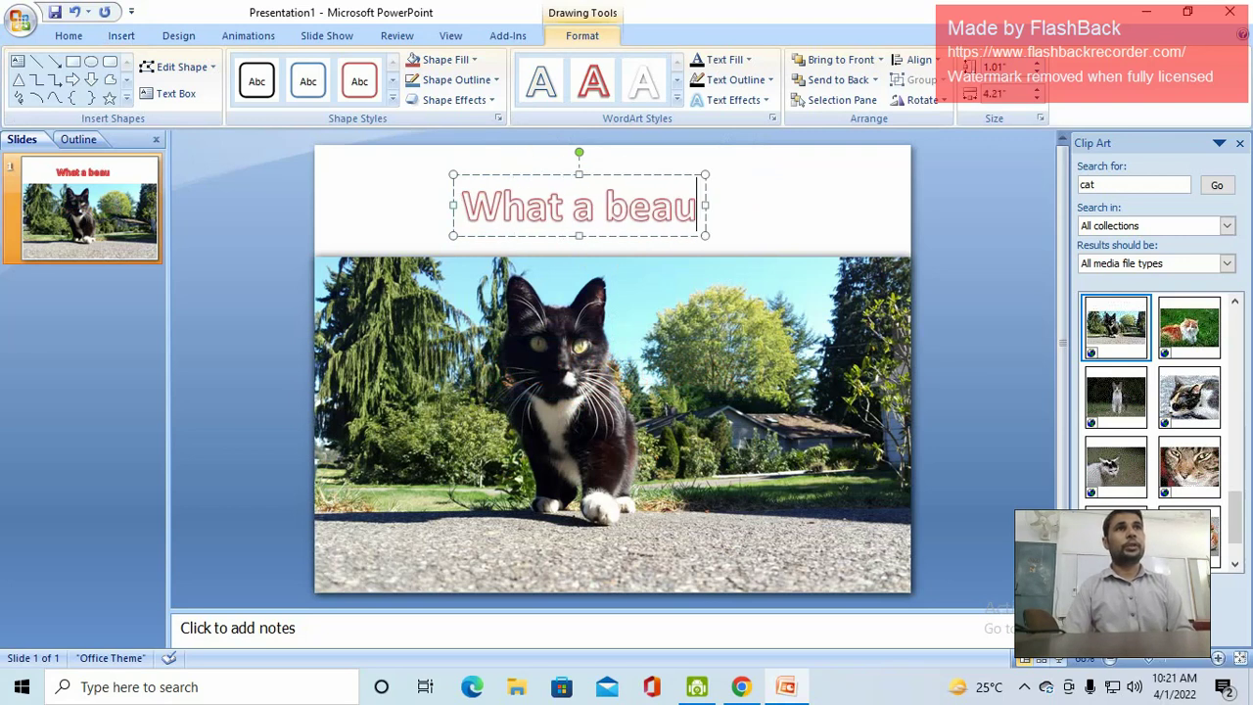
text(tiful Cat)
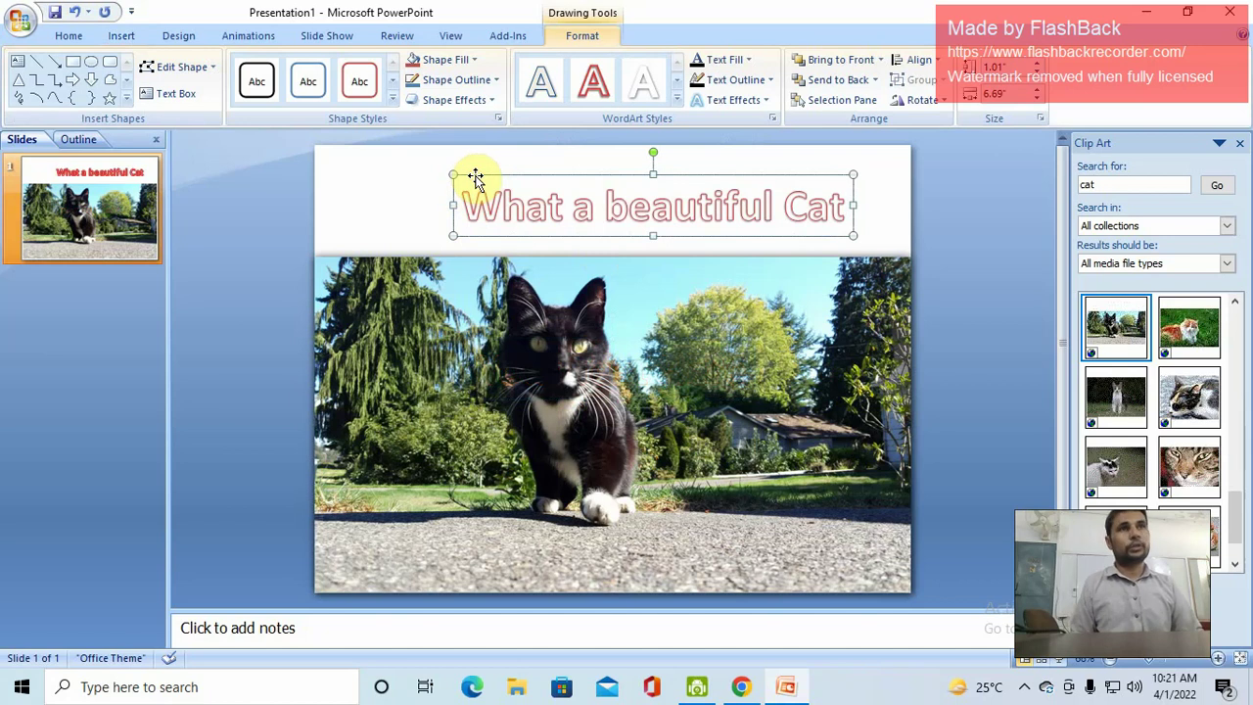
key(Left)
key(Left)
key(Left)
key(Left)
key(Left)
key(Left)
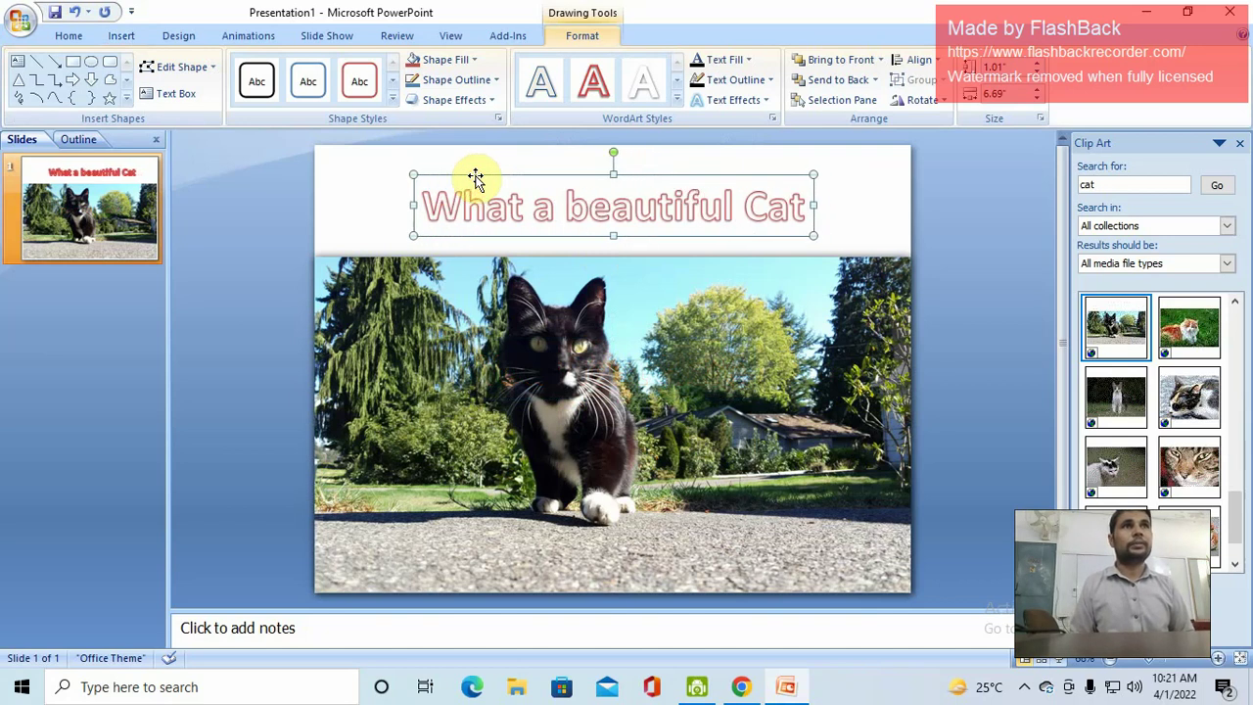
click(801, 384)
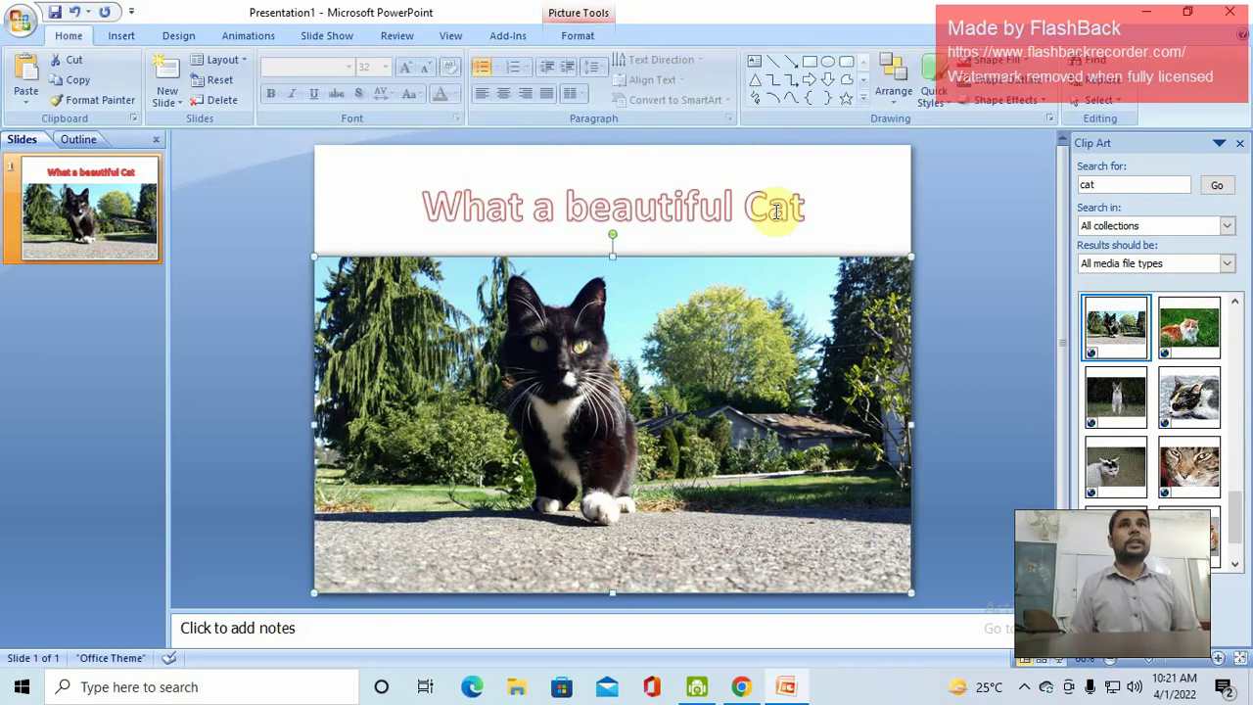
key(F5)
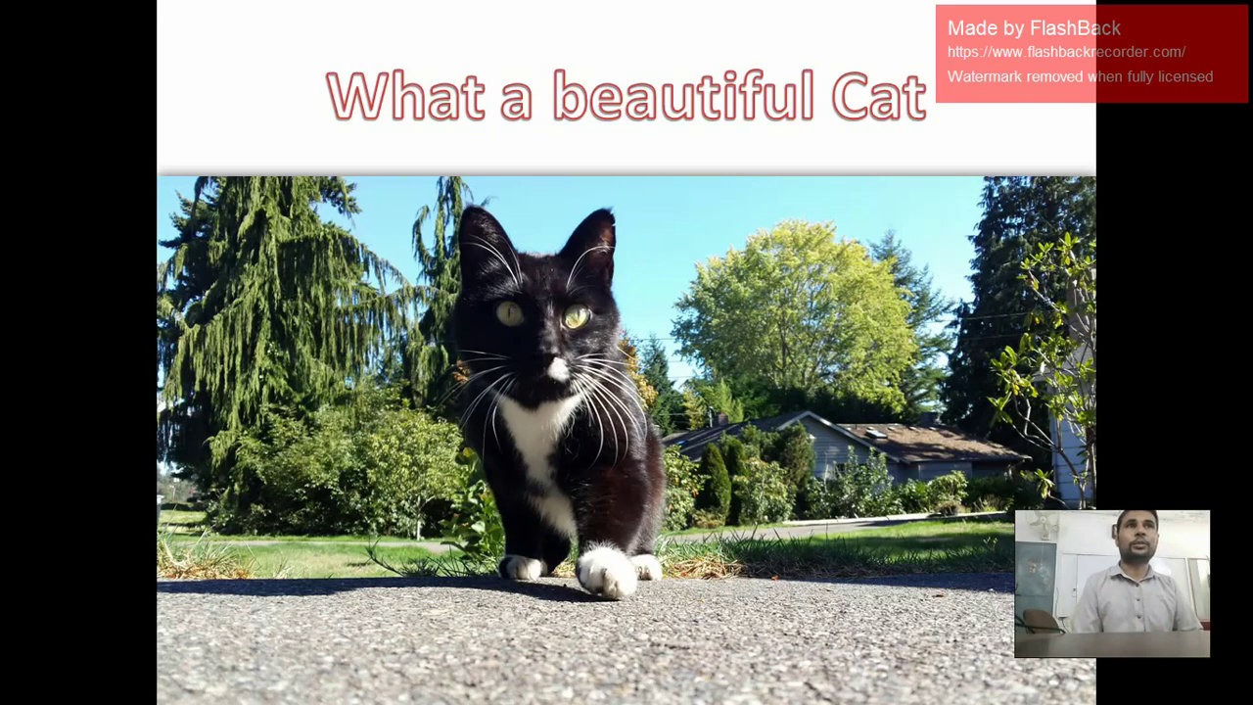
key(Escape)
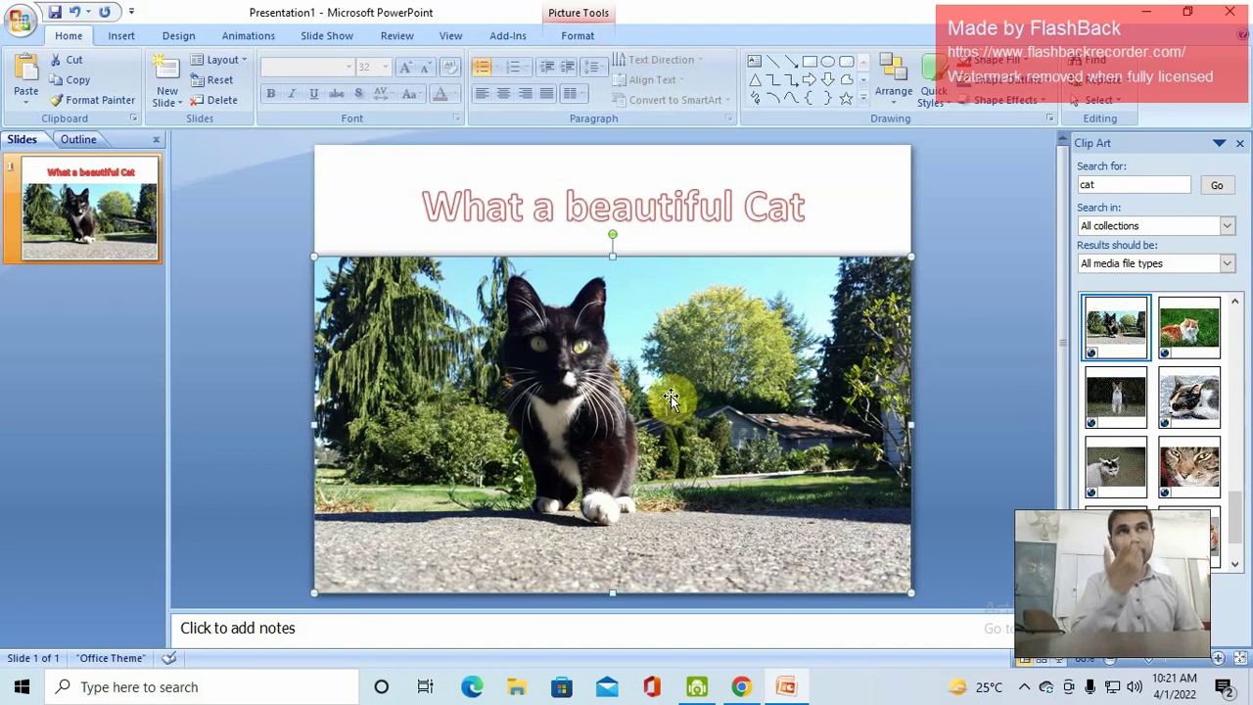
Step: Reshape the cat picture into a snipped-corner rectangle
click(584, 37)
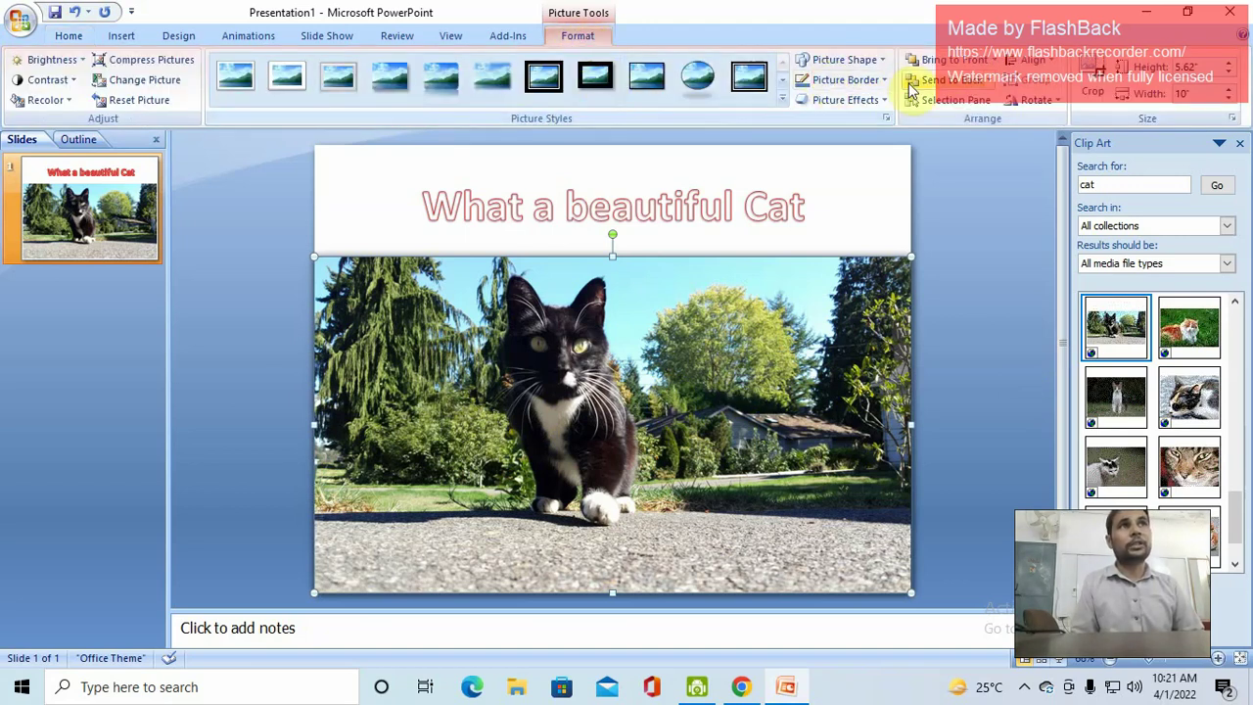
click(874, 79)
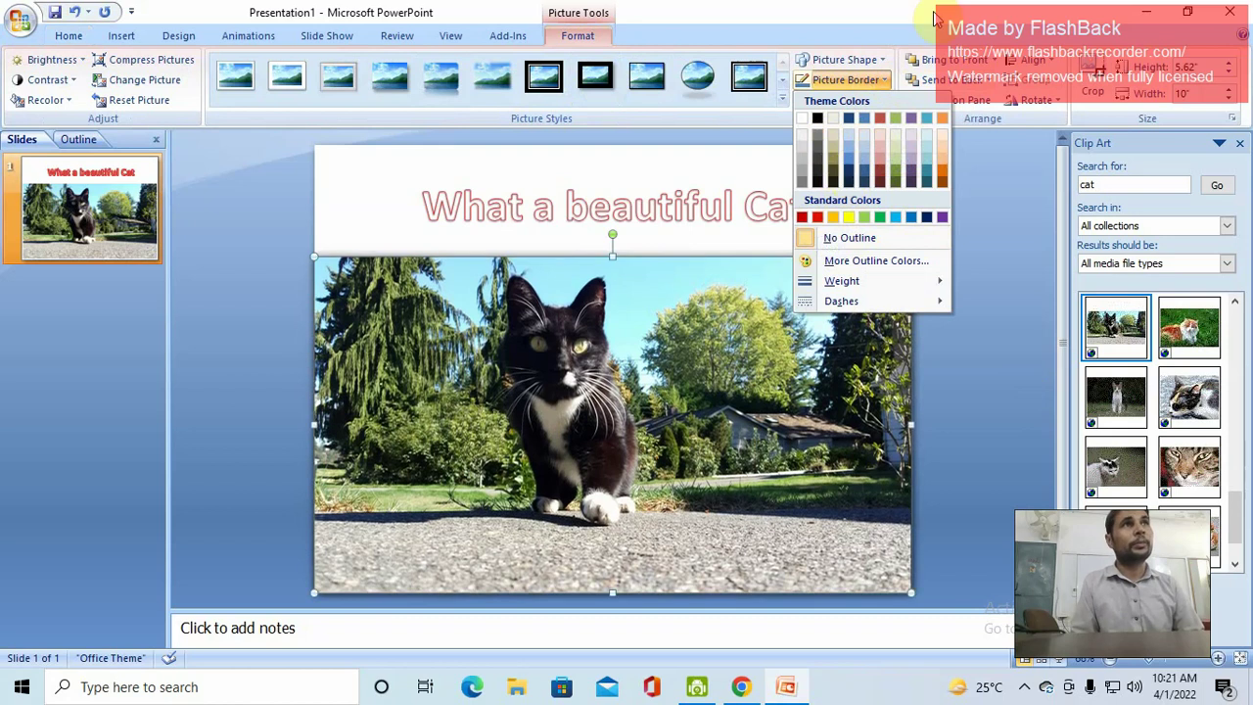
click(880, 63)
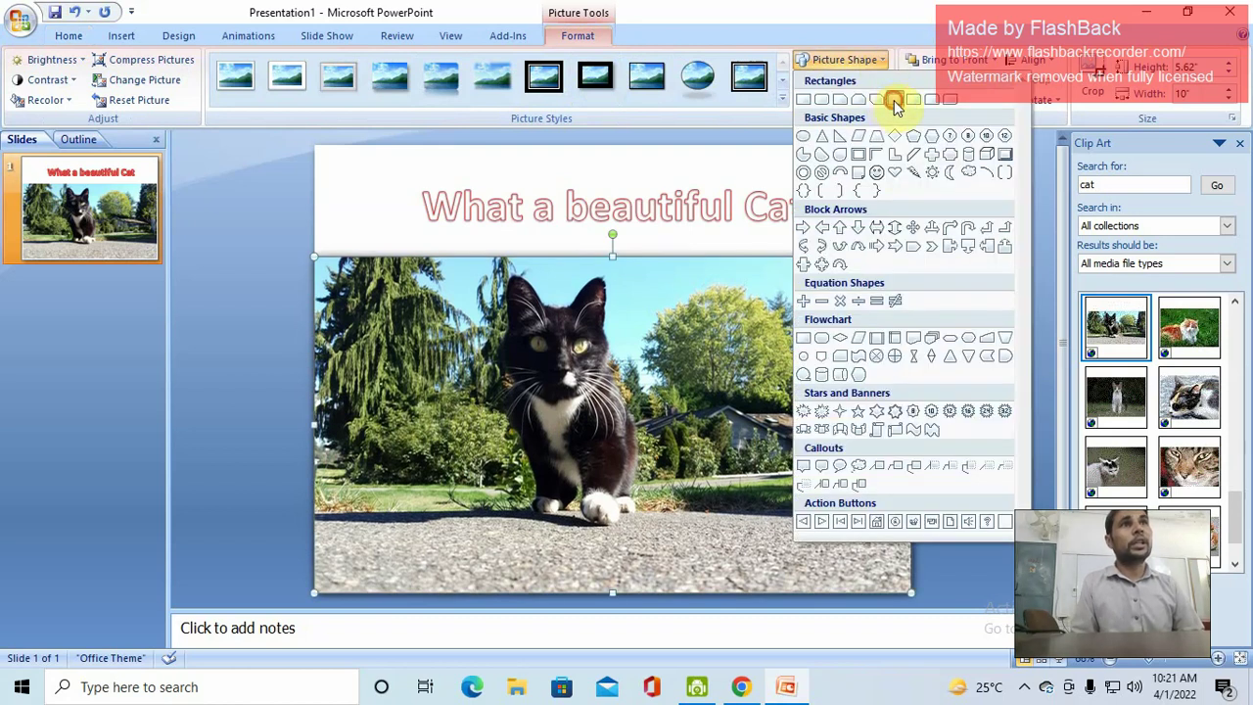
click(894, 101)
key(Escape)
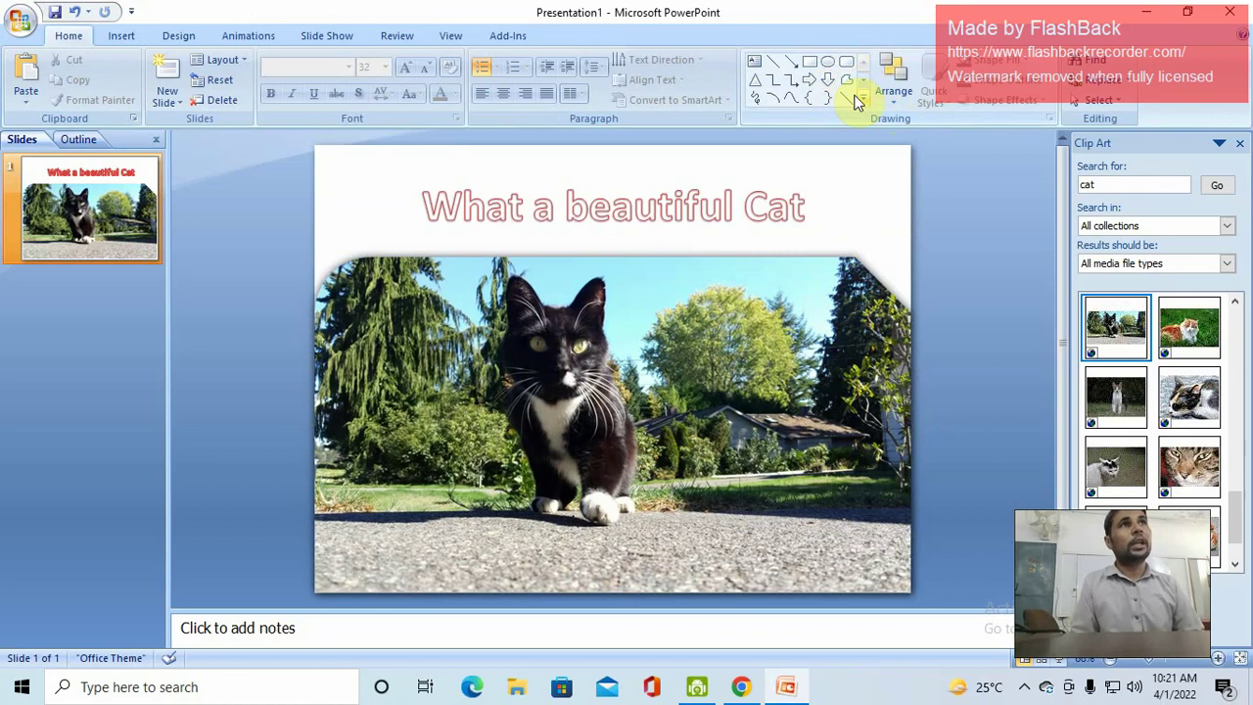
Step: Add a reflection effect beneath the cat picture
double_click(747, 364)
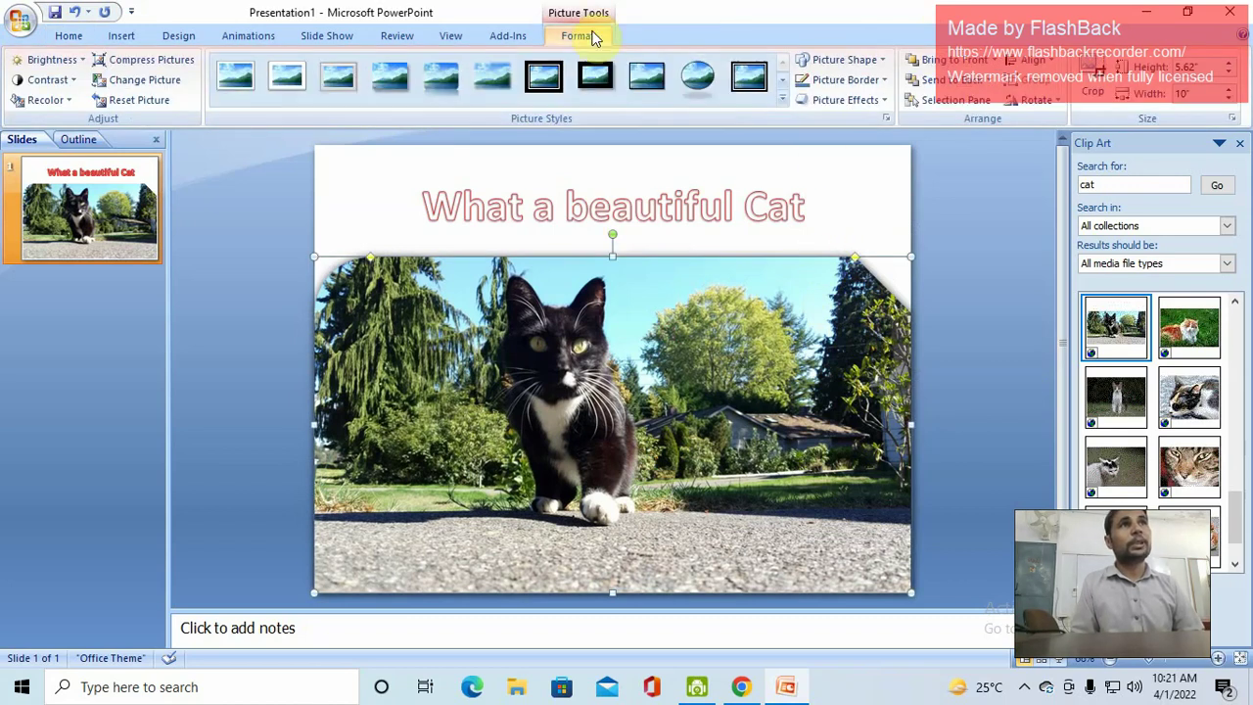
click(889, 102)
mouse_move(857, 215)
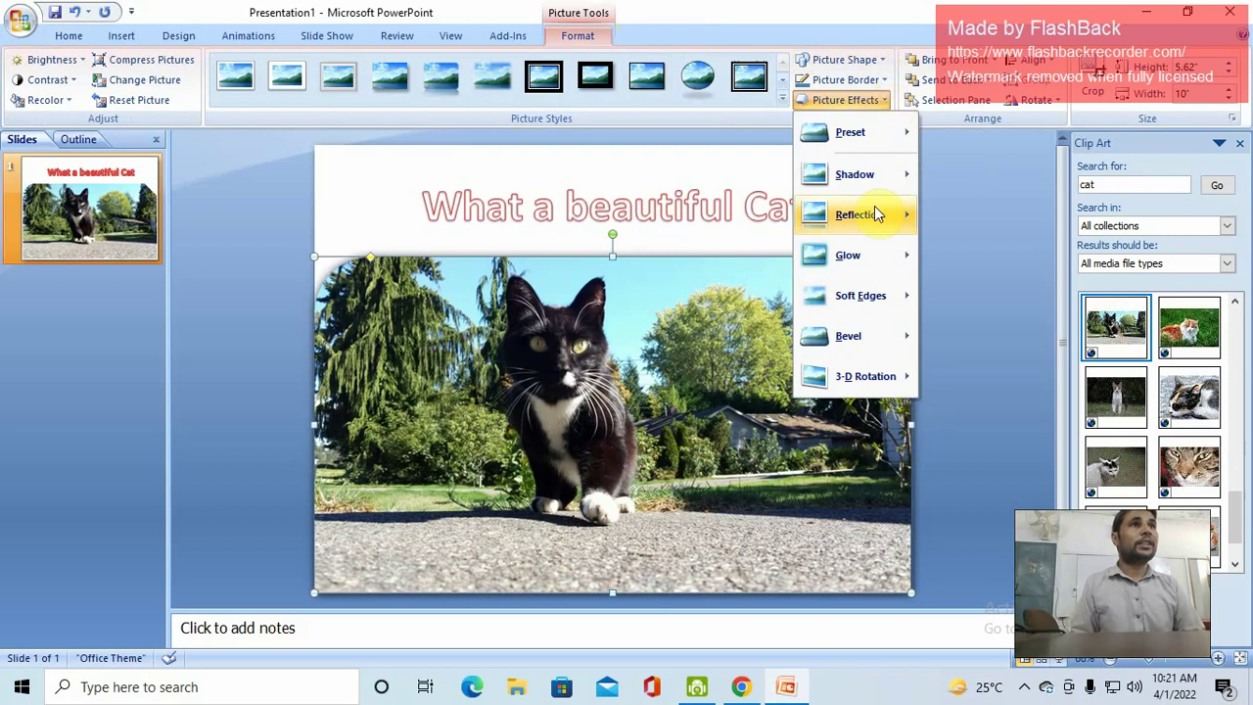
click(1006, 309)
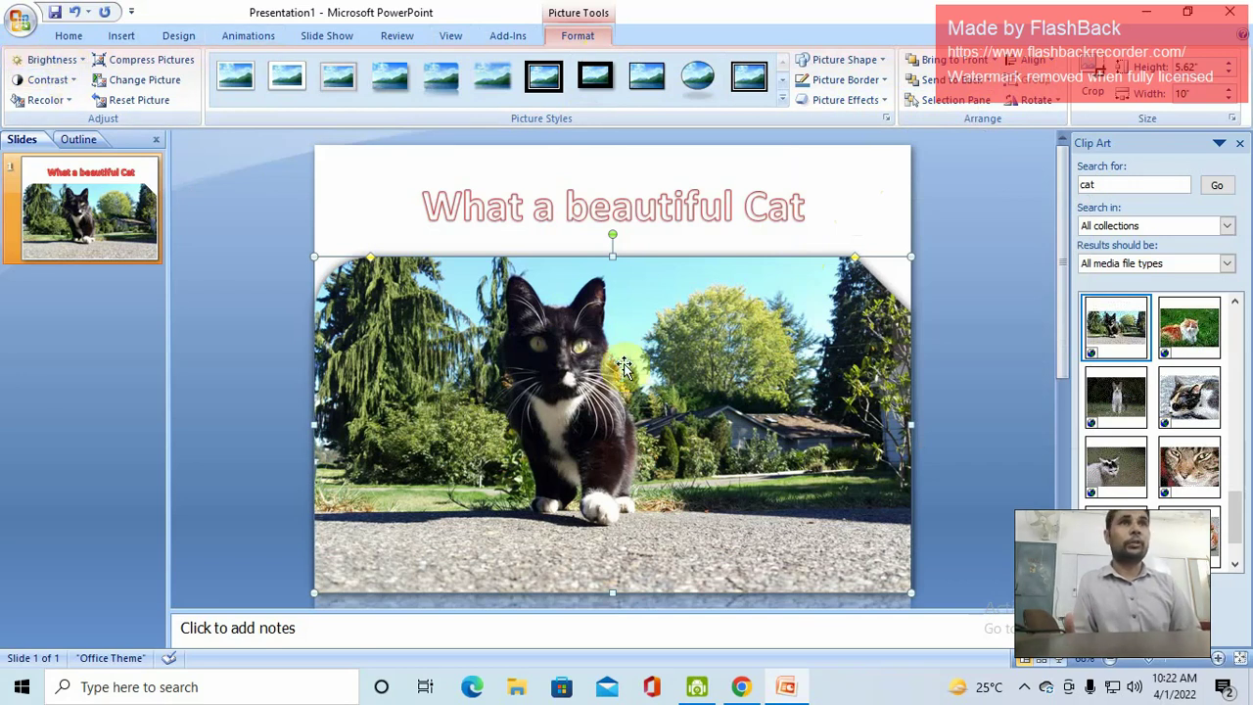
Step: Fill the title text with a green colour from More Fill Colors
click(531, 203)
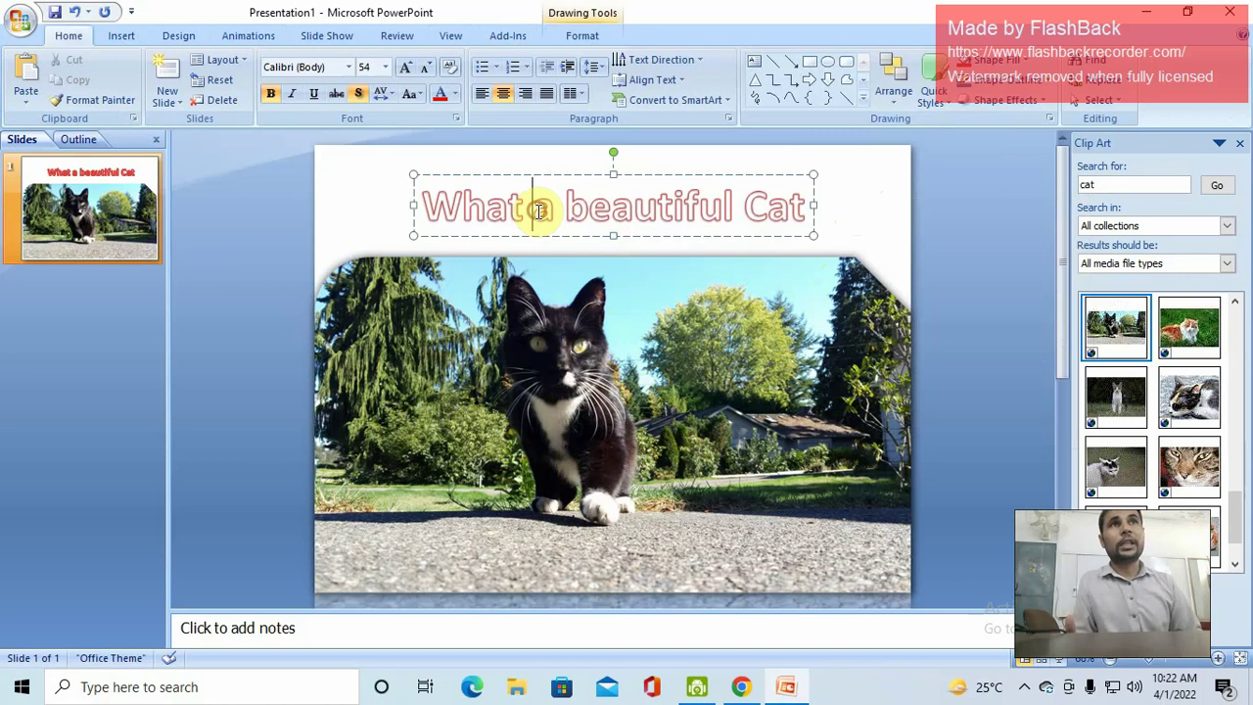
click(594, 175)
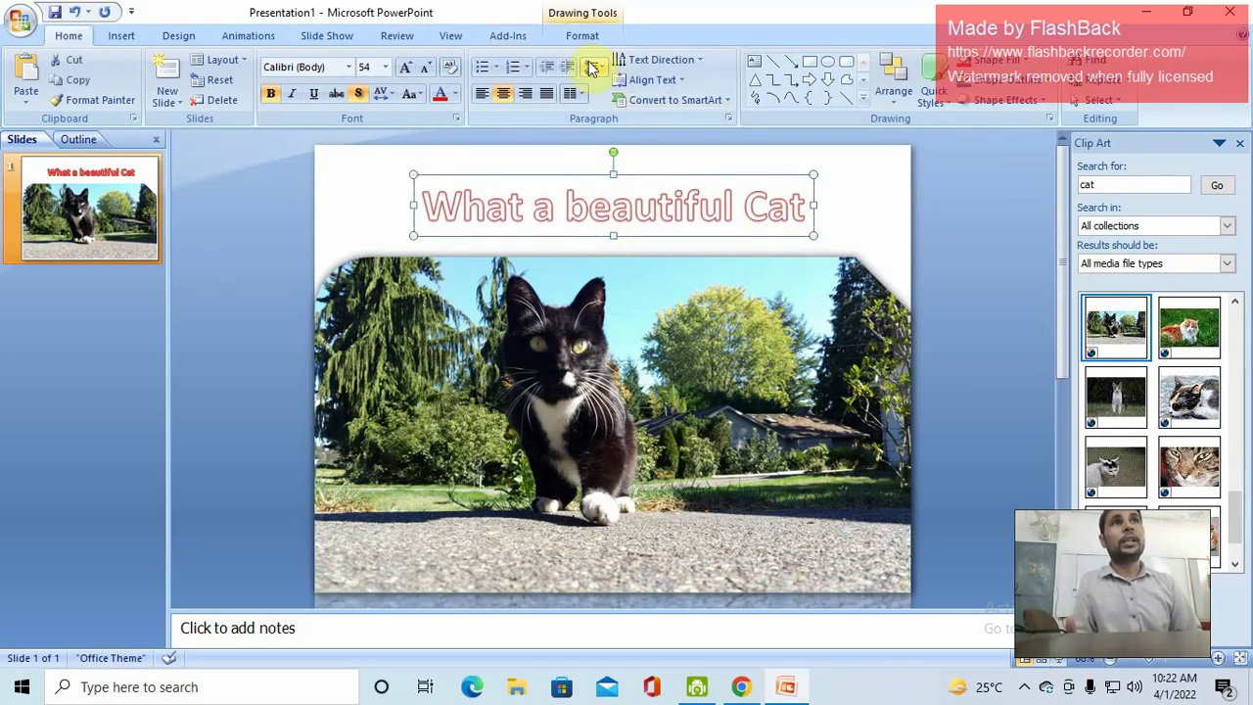
click(583, 36)
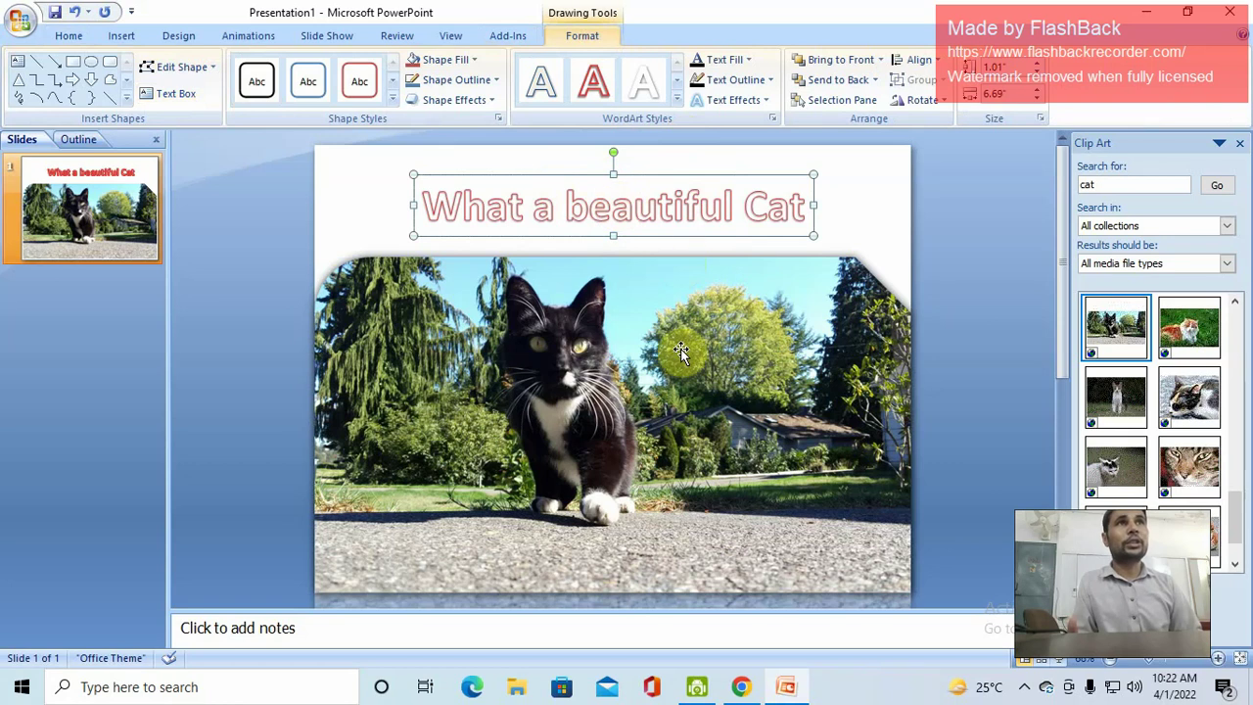
click(767, 80)
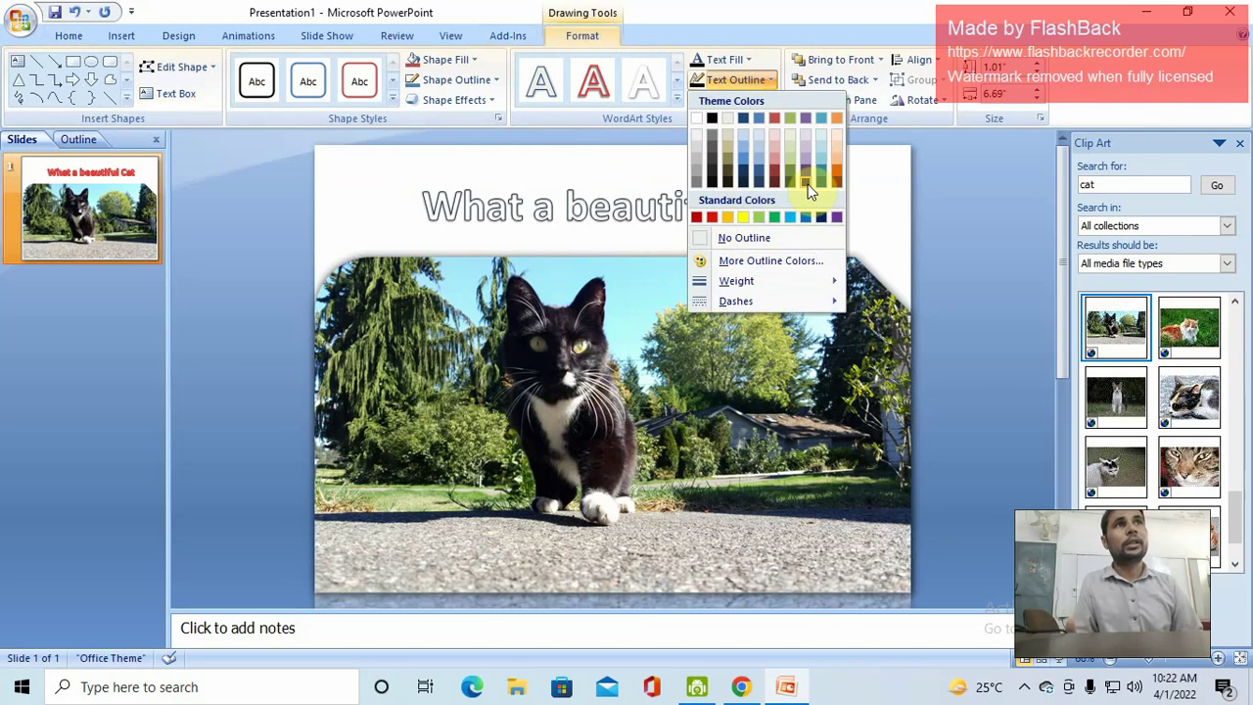
click(752, 60)
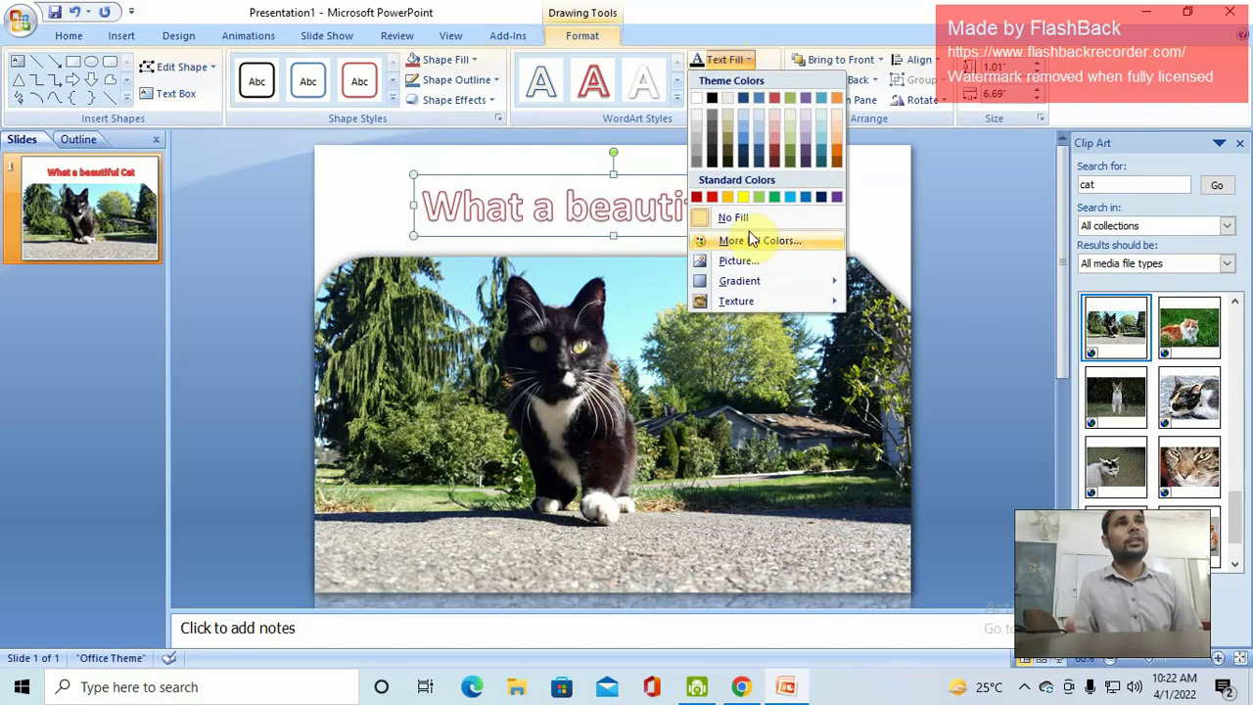
click(749, 262)
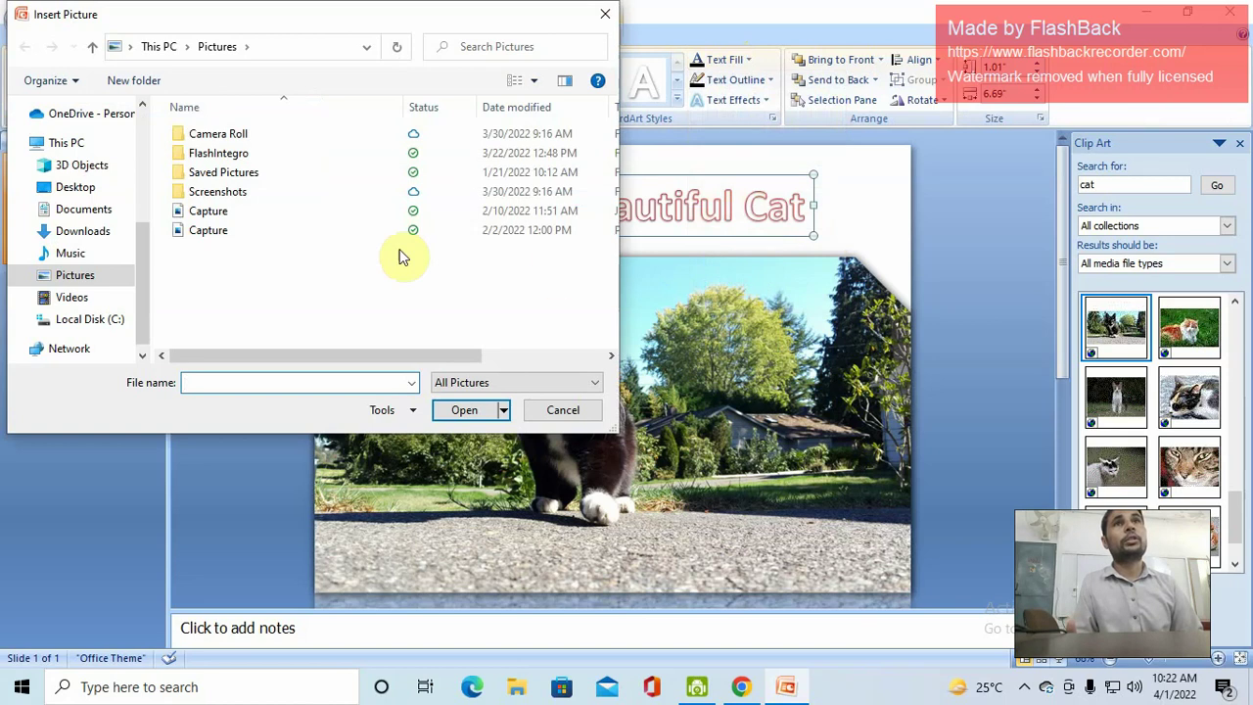
click(604, 15)
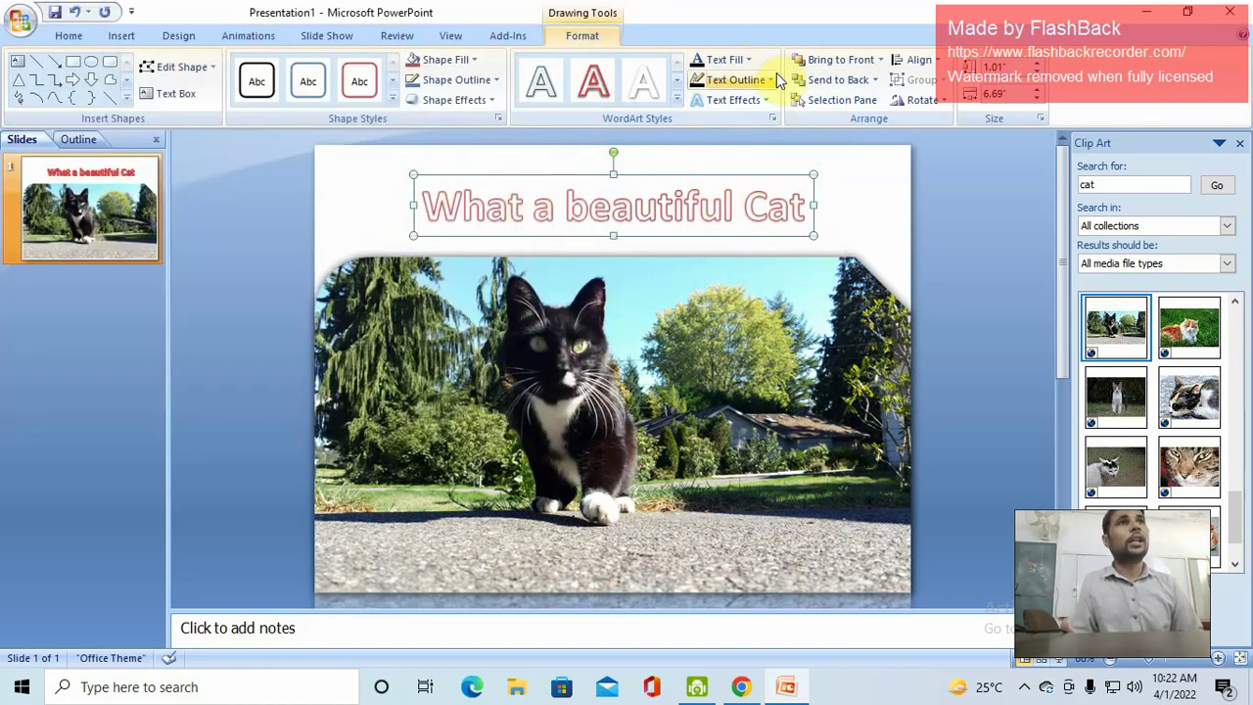
click(747, 59)
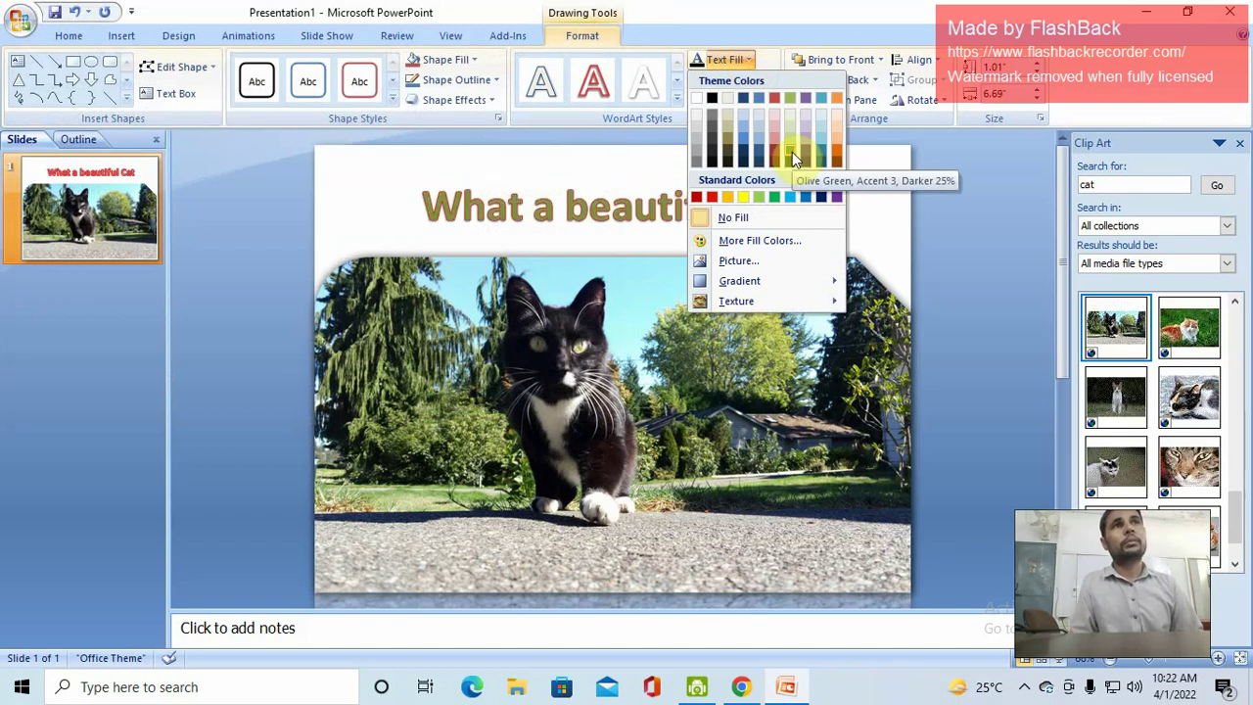
click(780, 245)
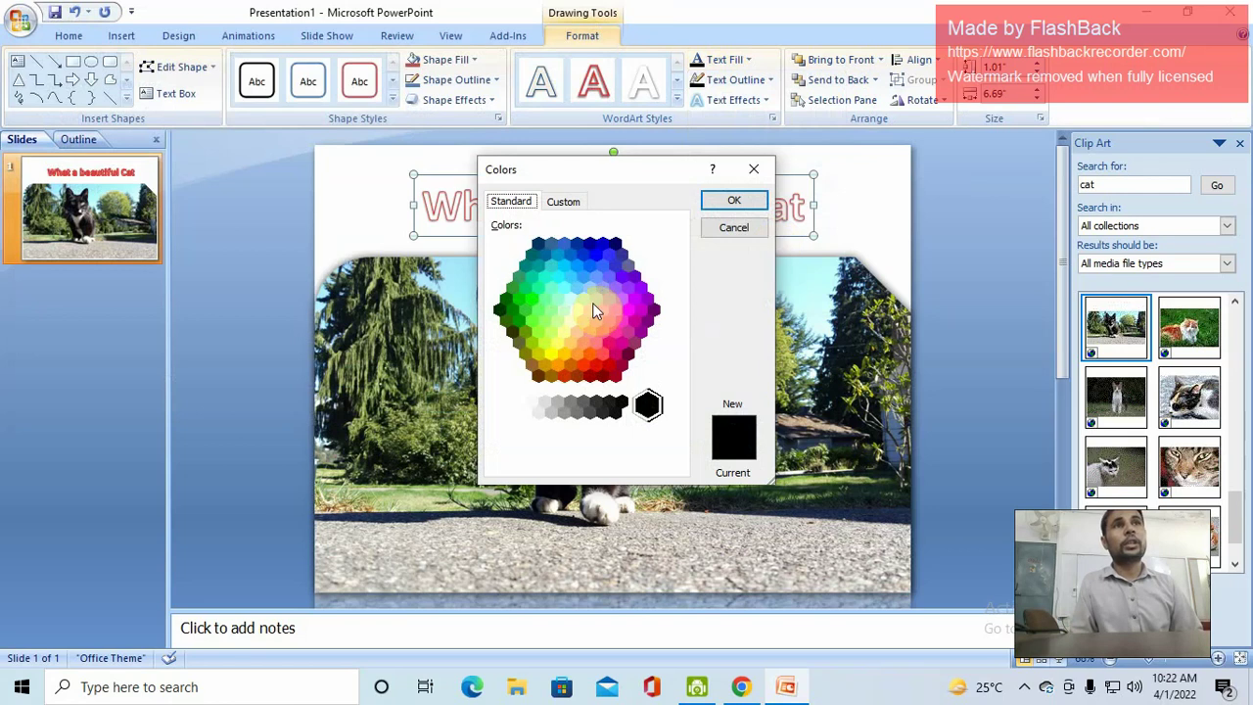
click(532, 298)
click(734, 202)
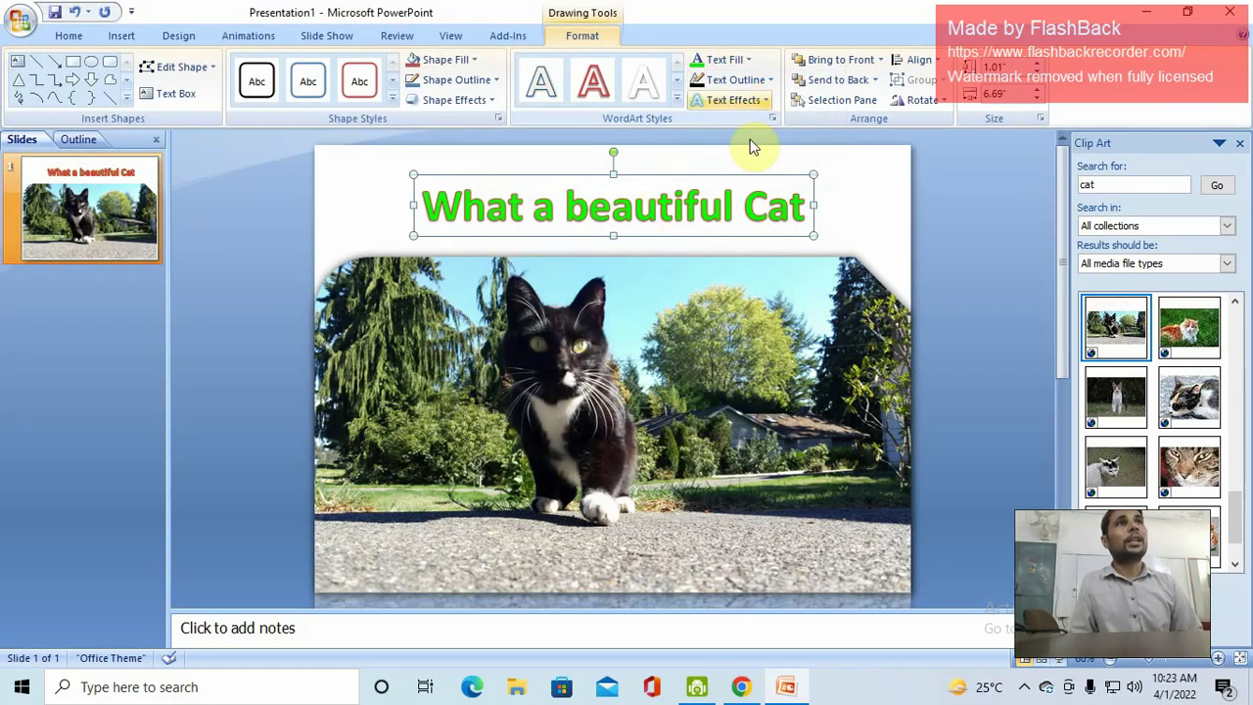
Step: Transform the title into an upward arch with a Follow Path text effect
click(749, 102)
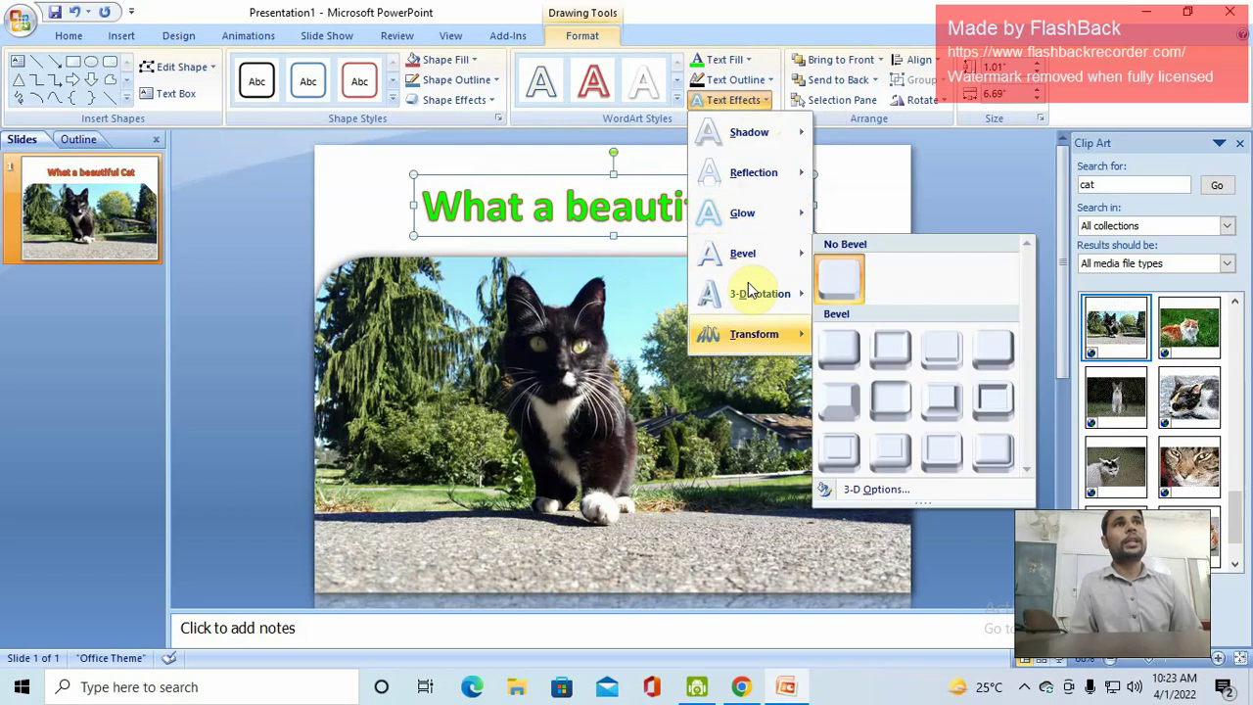
mouse_move(754, 334)
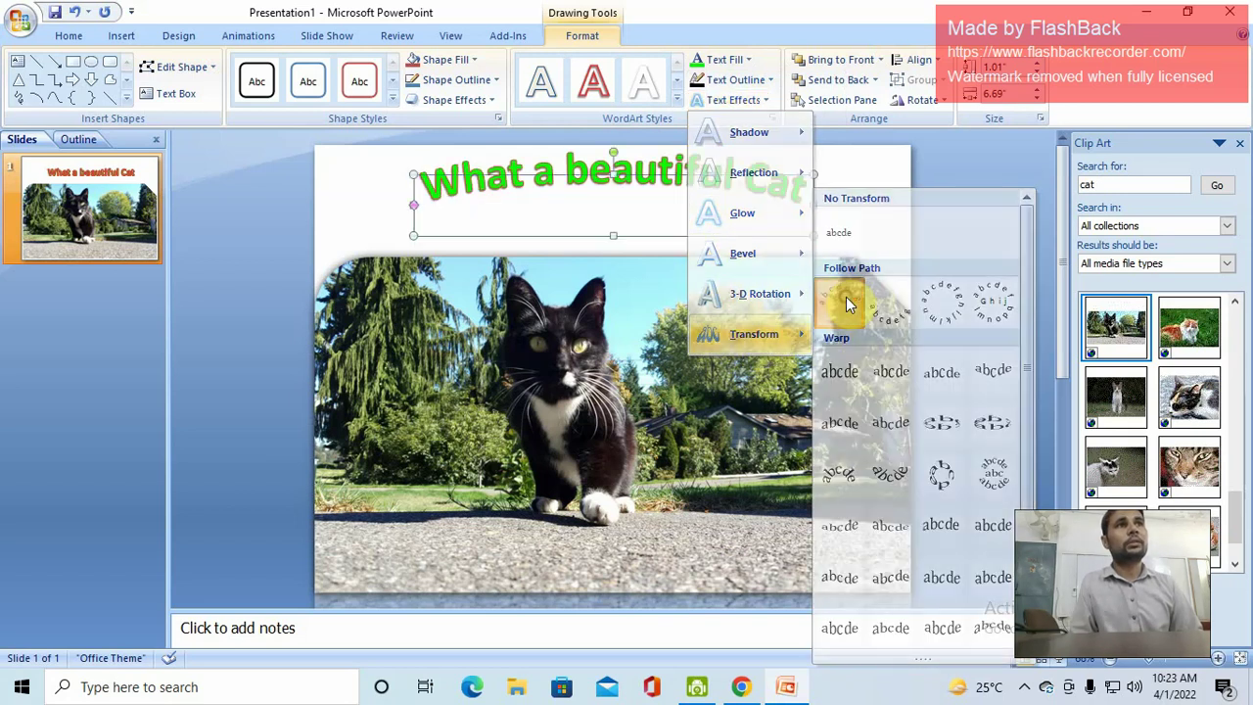
click(848, 305)
click(834, 169)
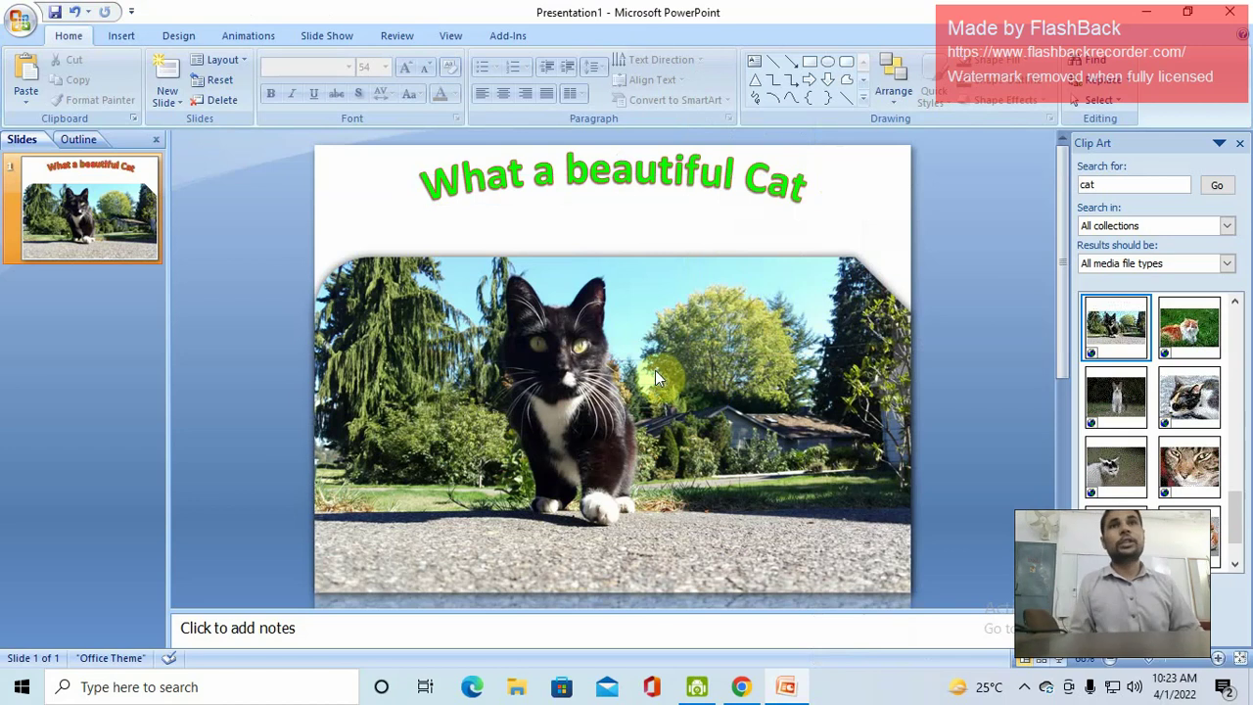
Step: Add a Blank layout slide after the cat slide
click(87, 364)
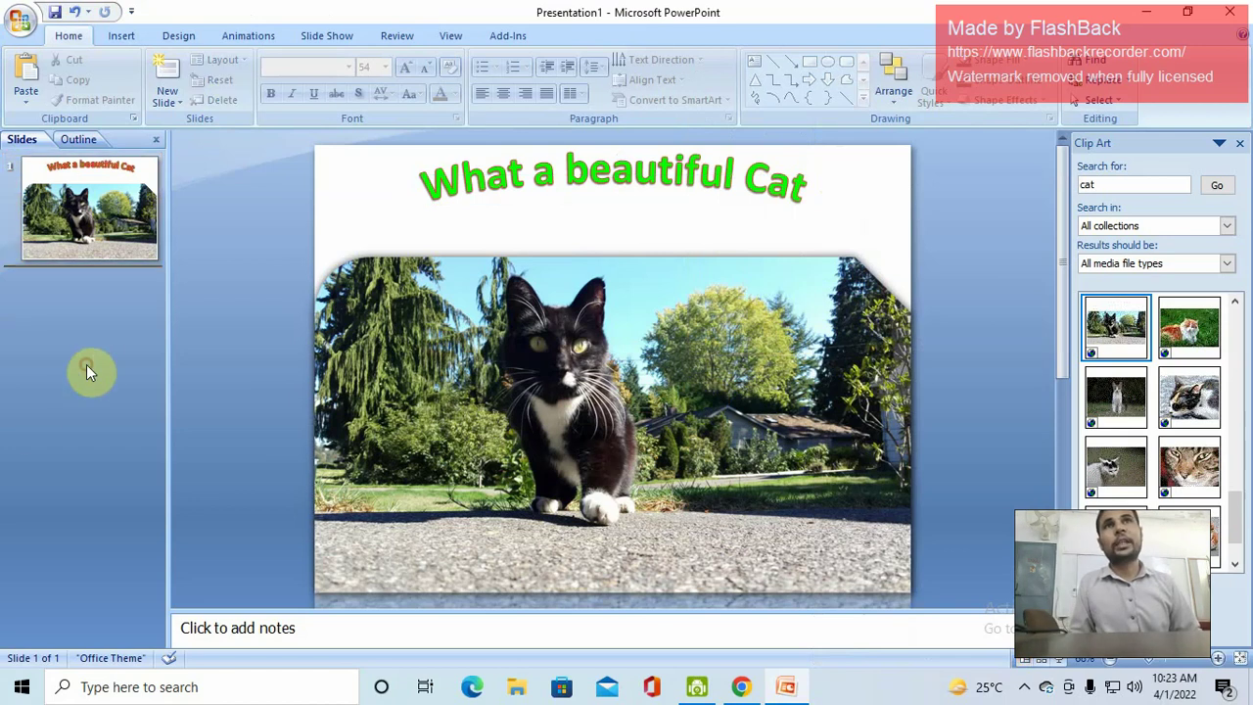
click(163, 104)
click(182, 361)
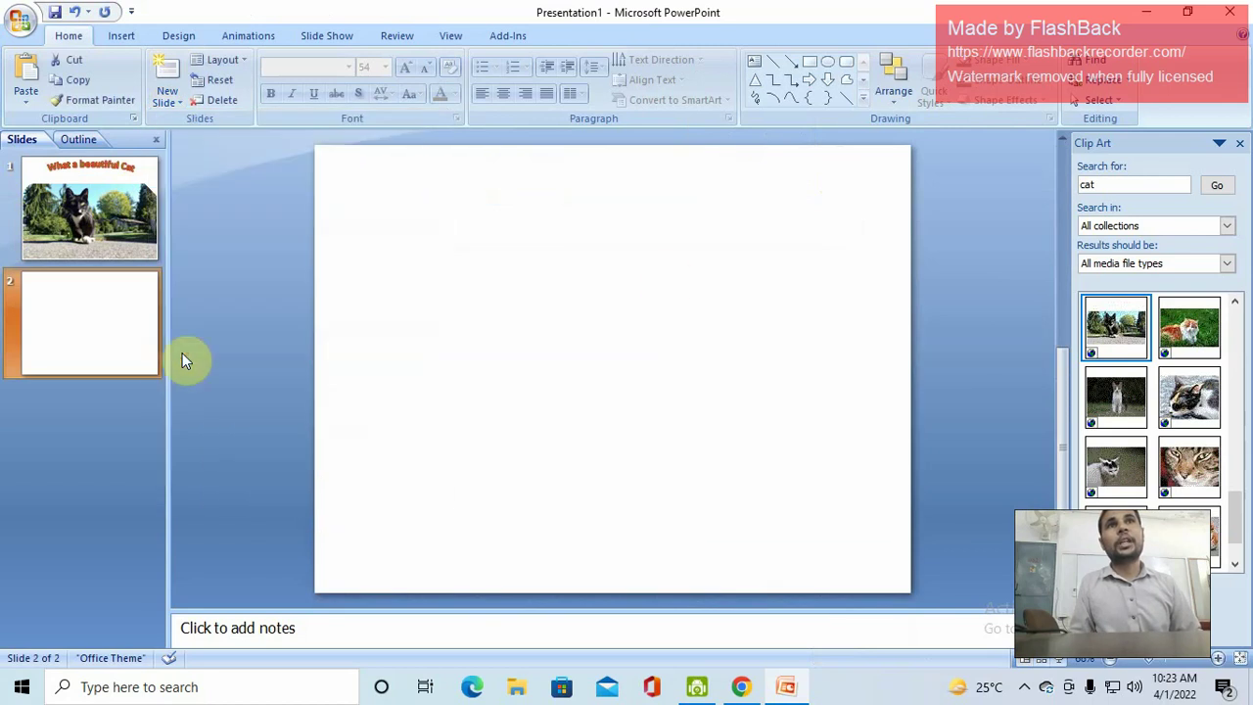
Step: Add a Content with Caption slide, then select slide 2
click(165, 102)
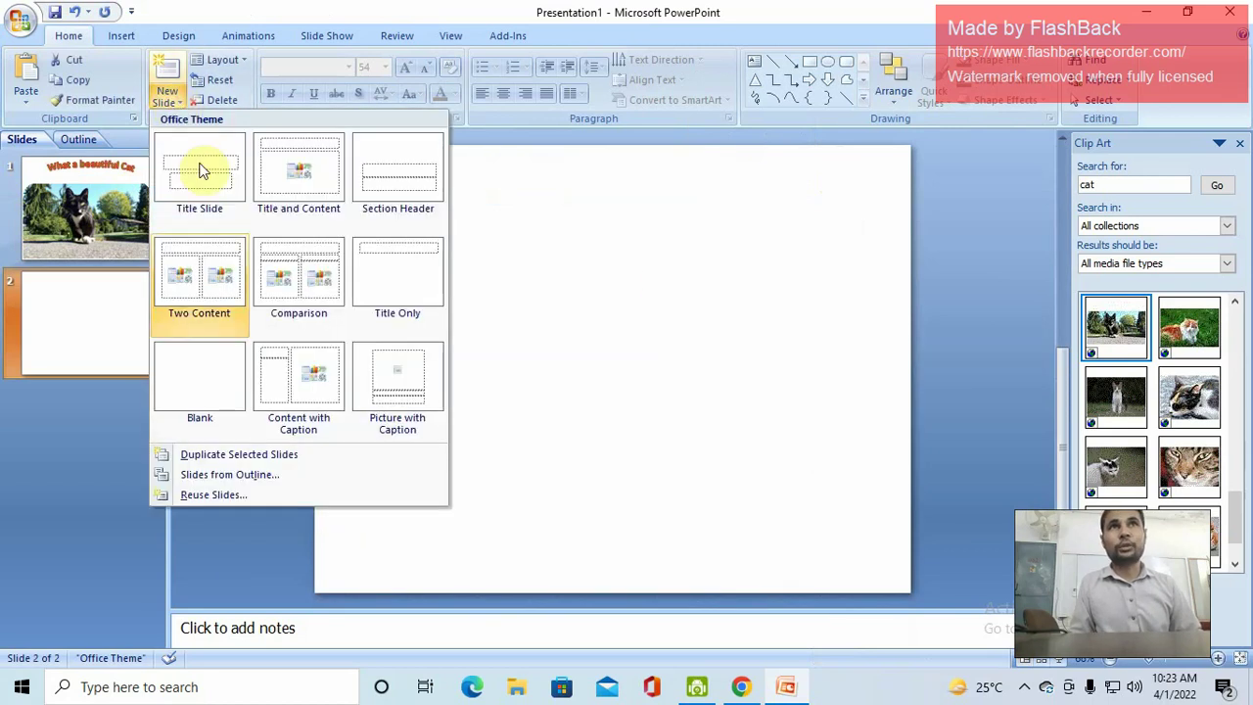
click(300, 382)
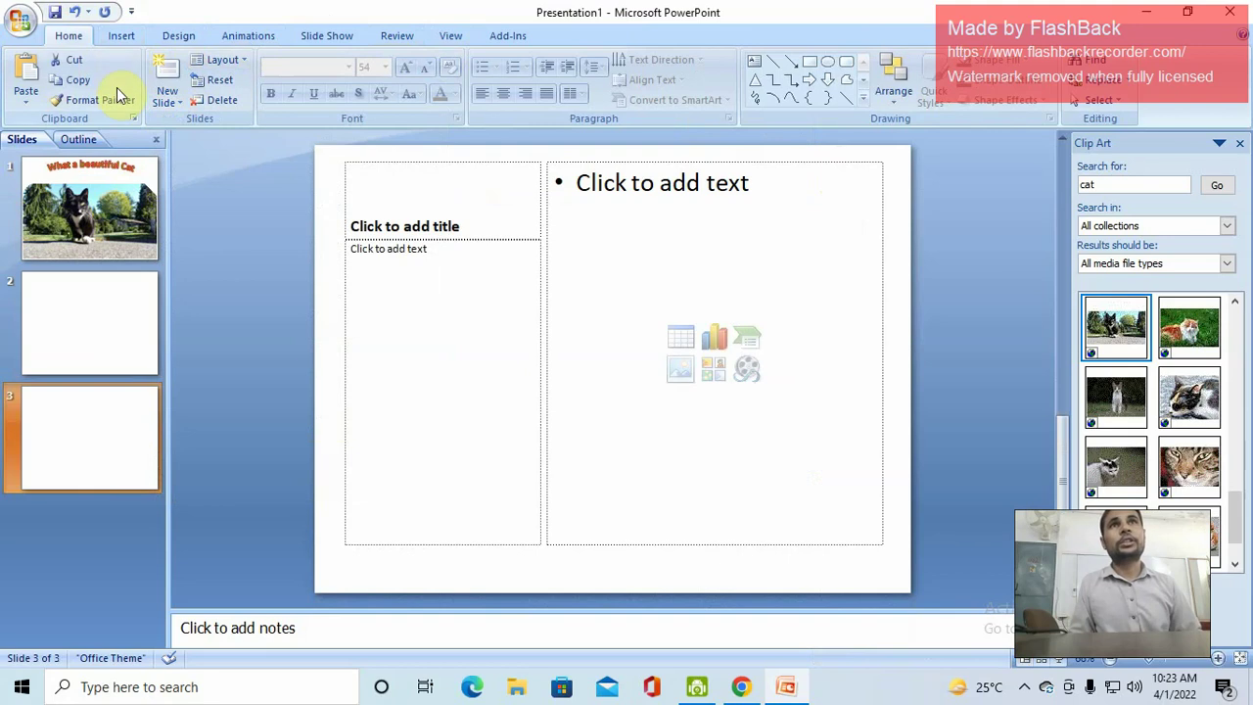
click(121, 36)
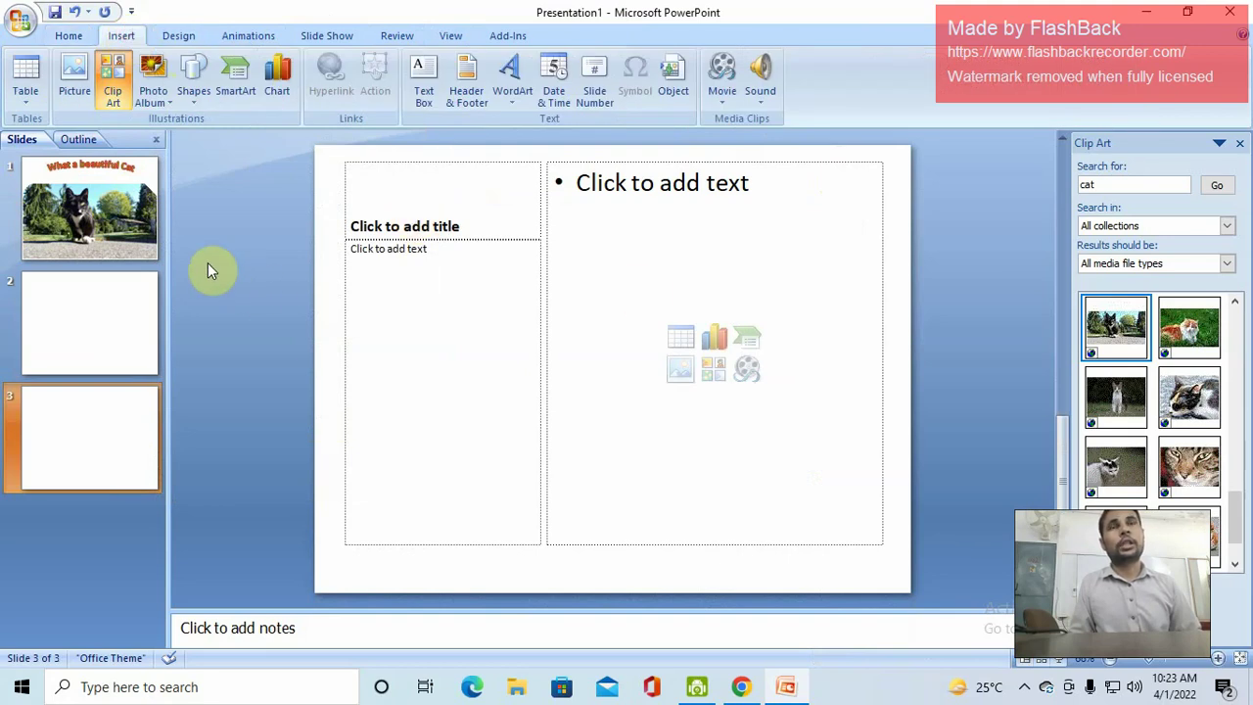
click(69, 36)
click(113, 326)
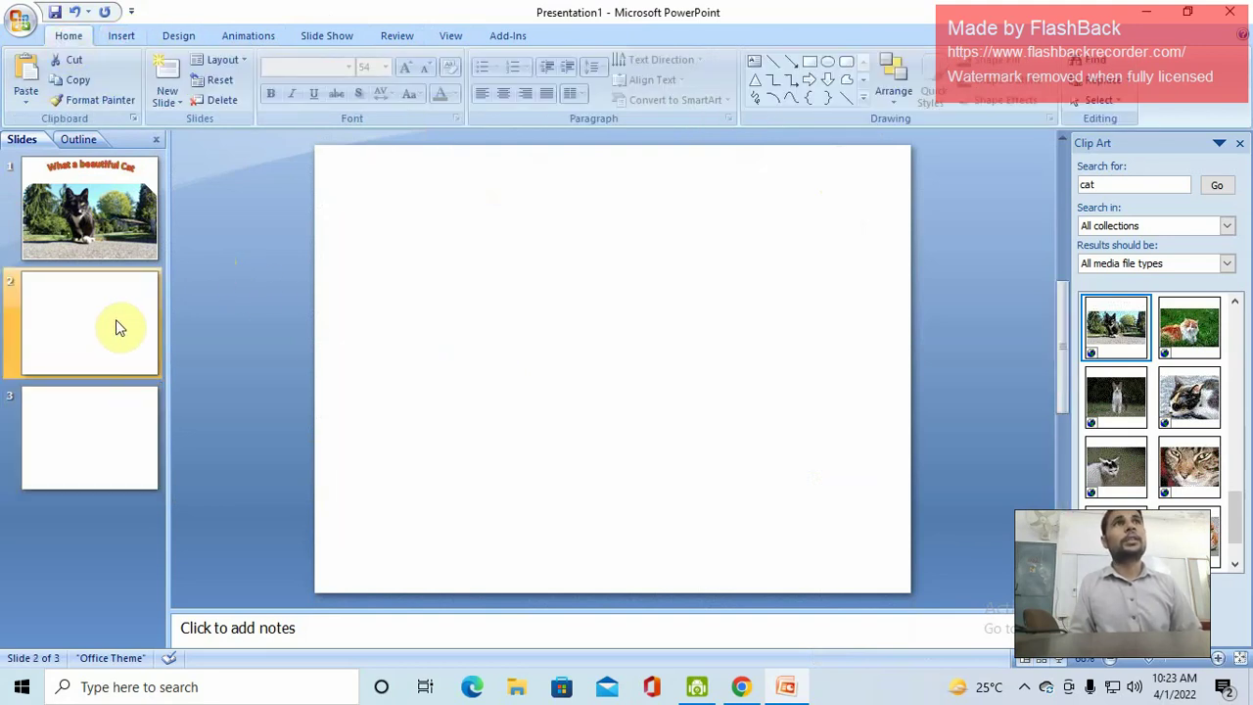
Step: Close the Clip Art pane and browse the Design themes gallery without applying one
click(1240, 143)
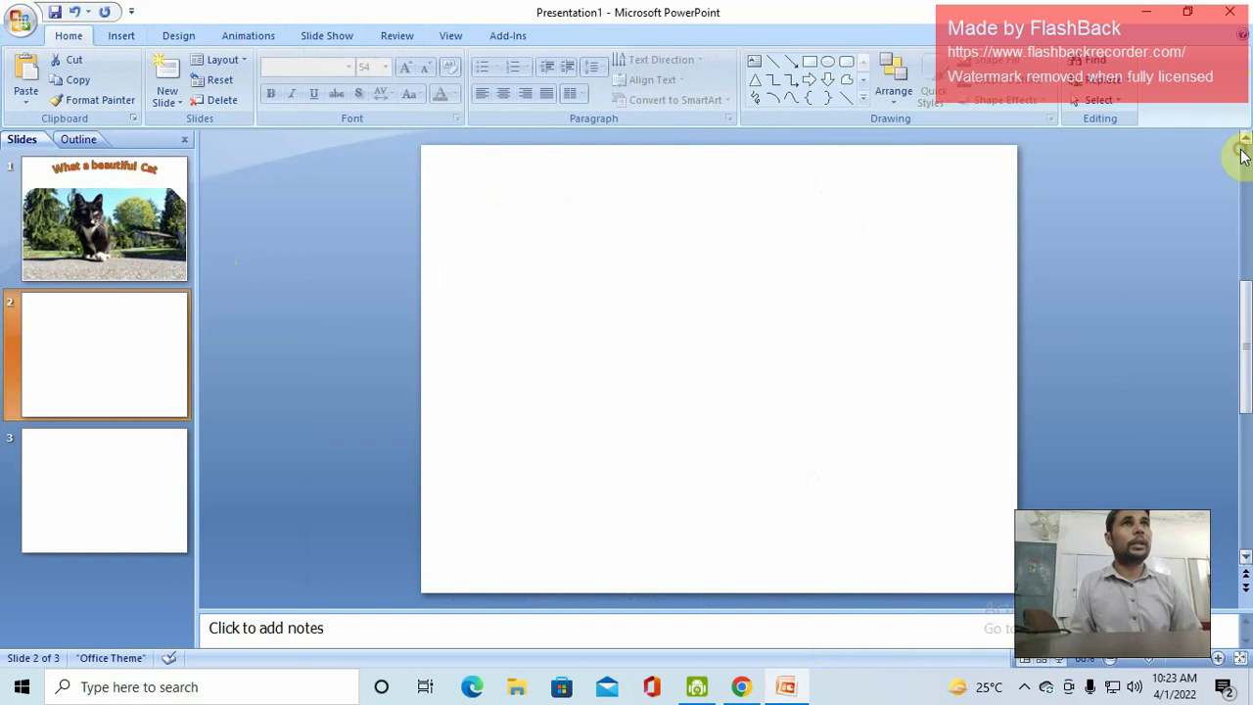
click(176, 36)
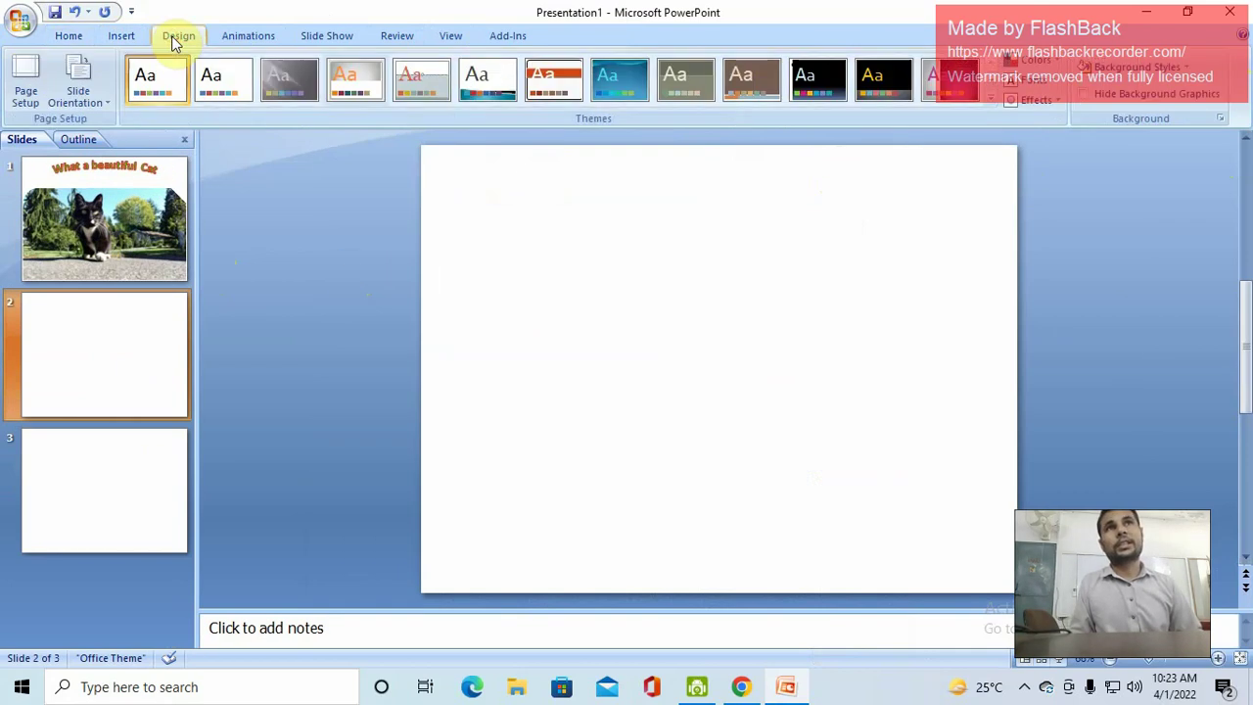
click(990, 104)
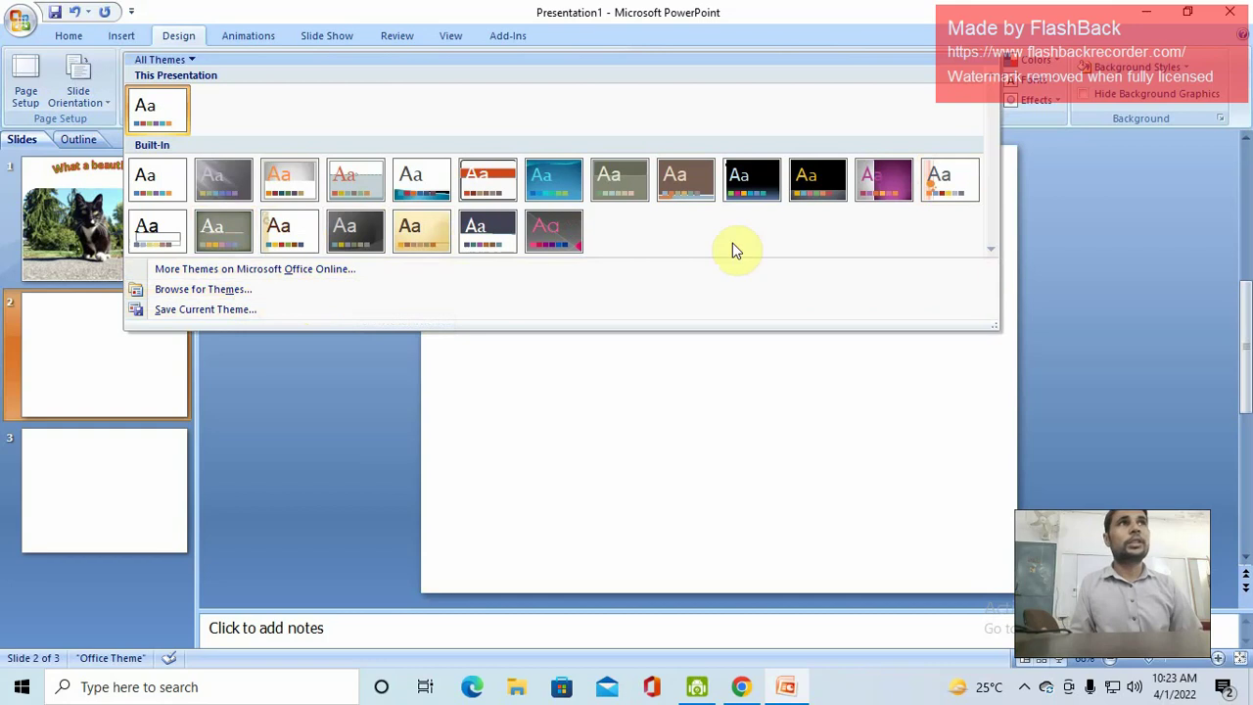
click(754, 431)
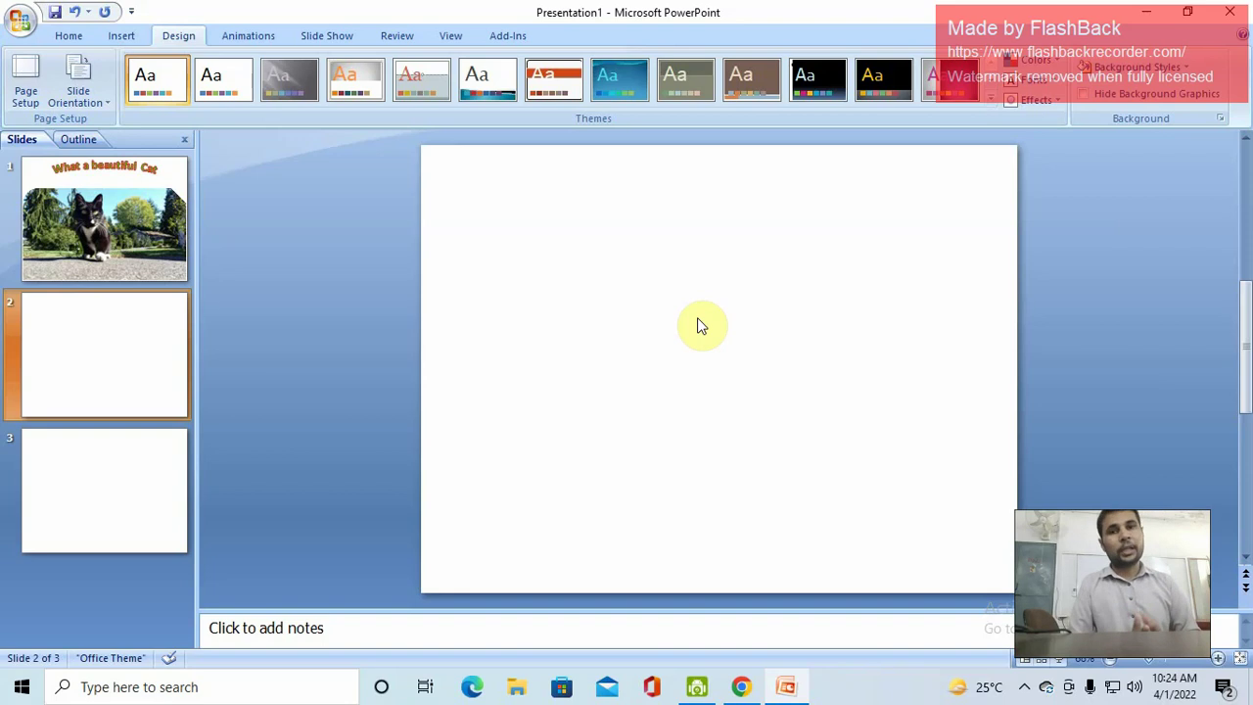
click(1024, 685)
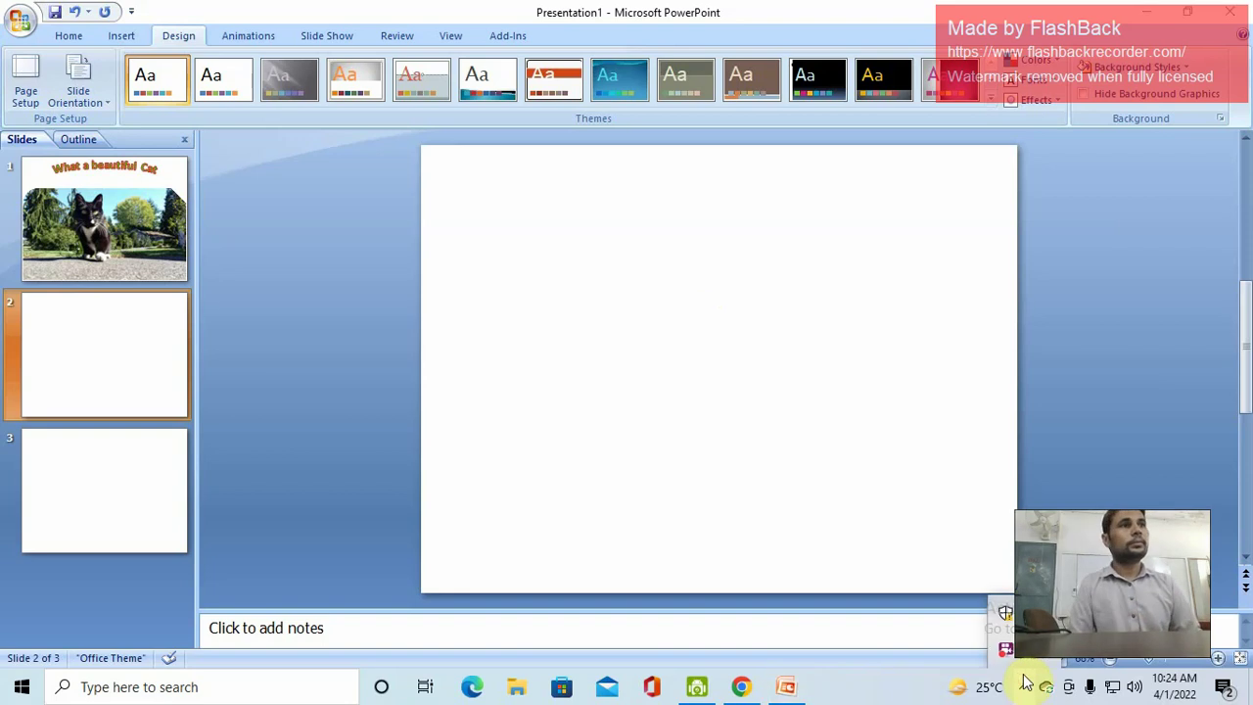